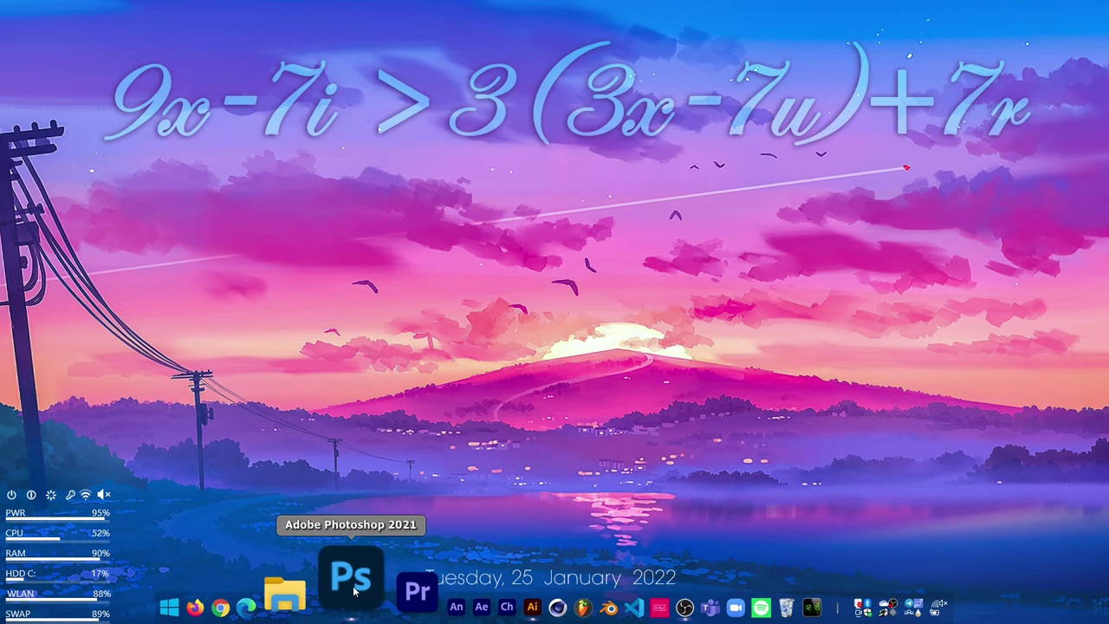
Launch Adobe Photoshop 2021 from the taskbar dock icon.
click(354, 592)
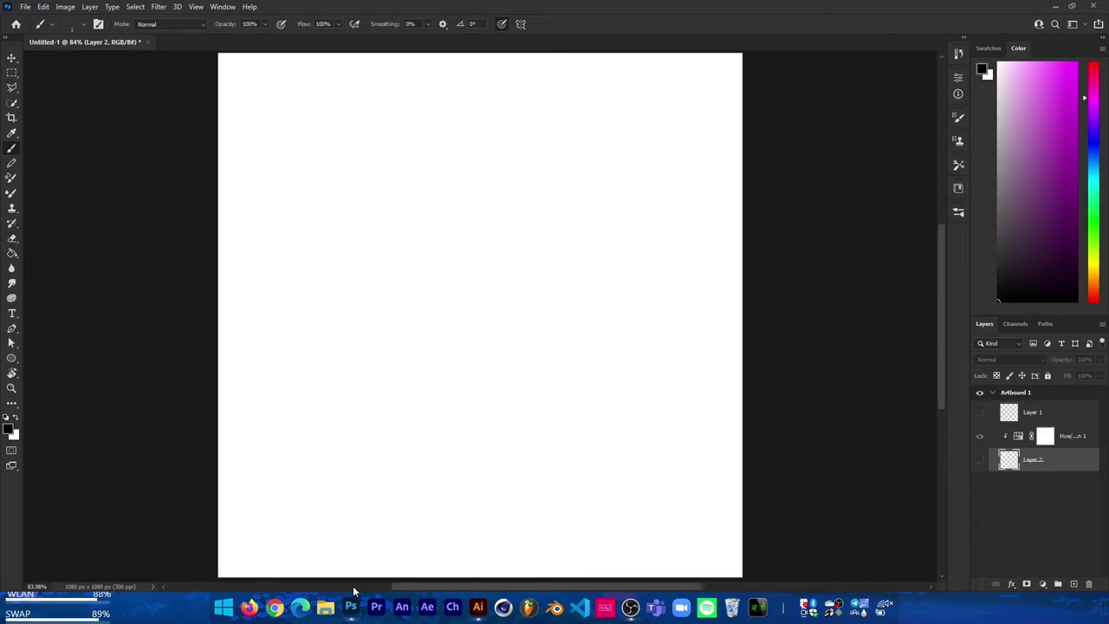
Make Layer 2's blue guide sketch and Layer 1's grey character sketch visible.
click(979, 464)
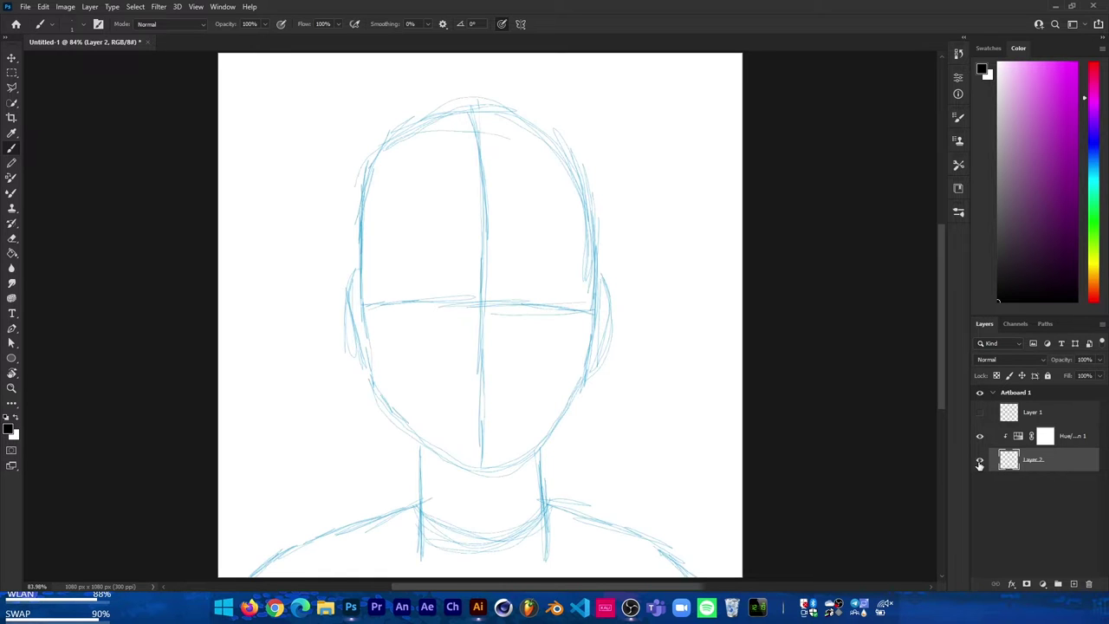
click(980, 415)
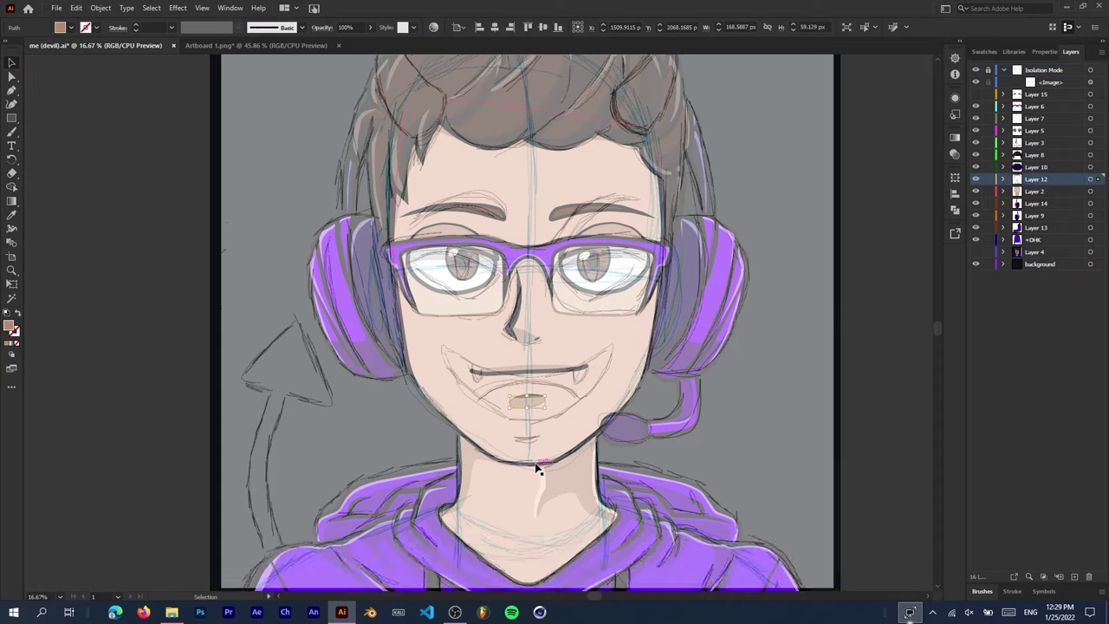
Round the blush shape's left side and pull its right end under the lip with Direct Selection.
scroll(521, 413, up, 3)
key(a)
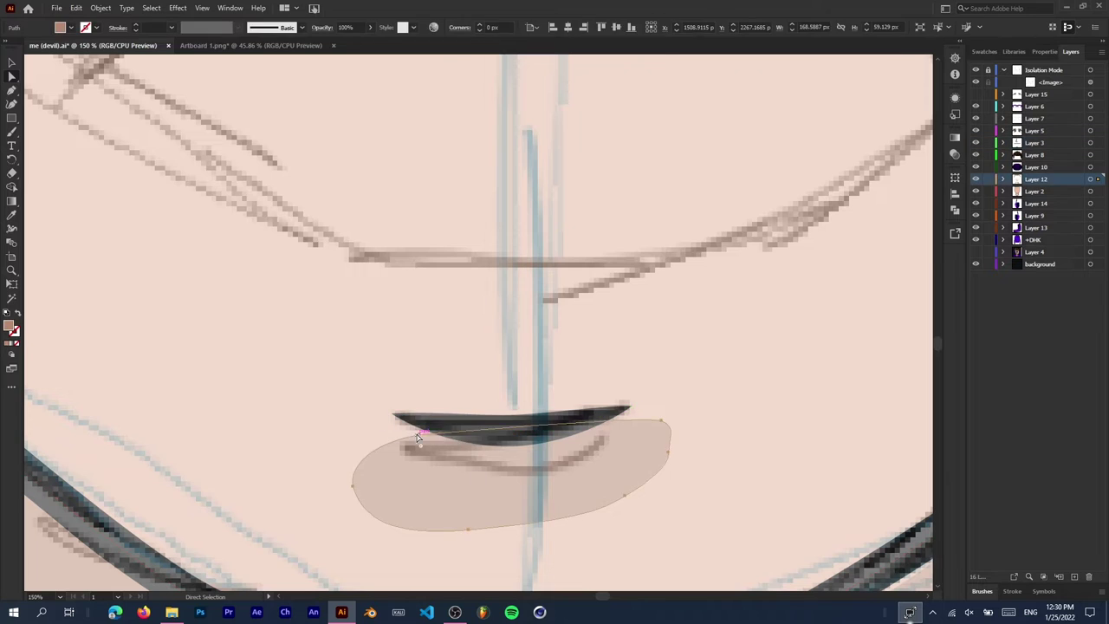
click(417, 422)
drag(417, 422, 339, 522)
drag(641, 405, 660, 407)
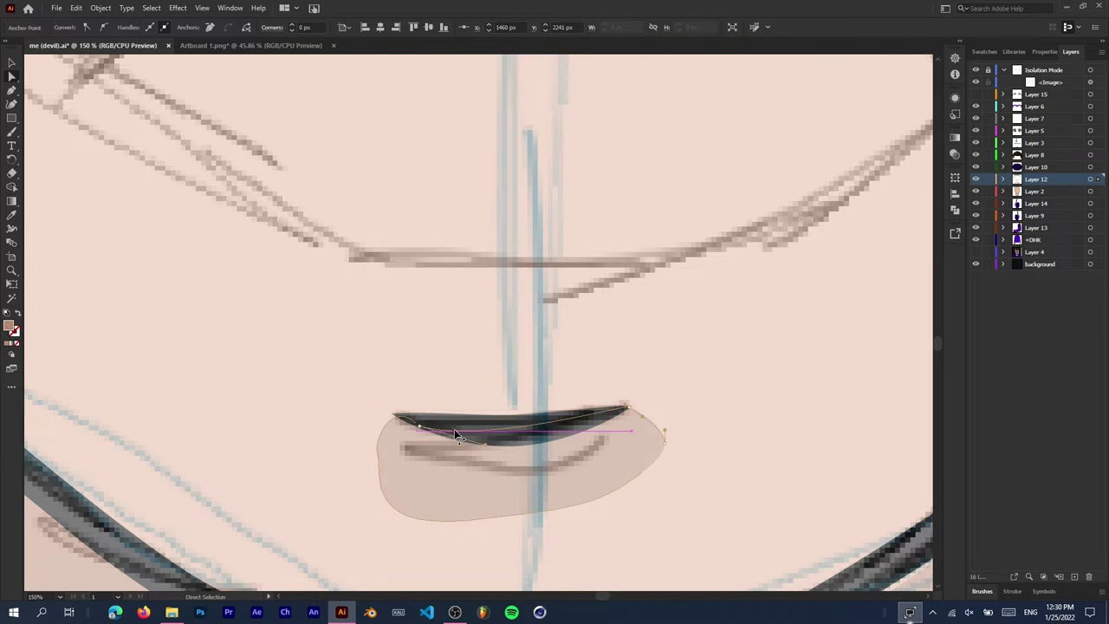
drag(663, 431, 623, 492)
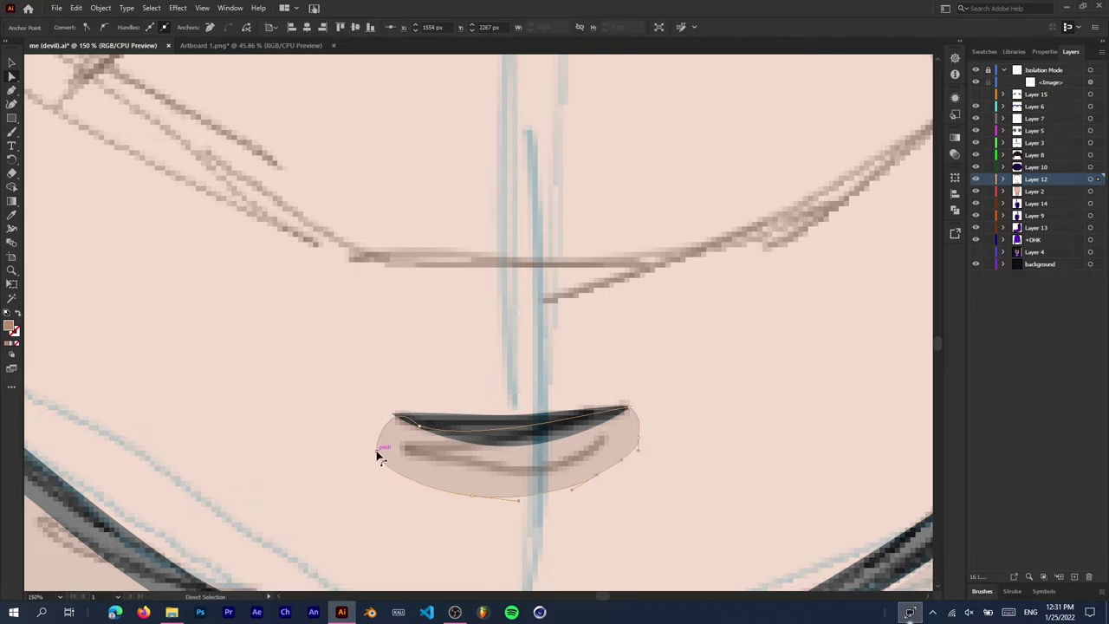
scroll(450, 426, down, 1)
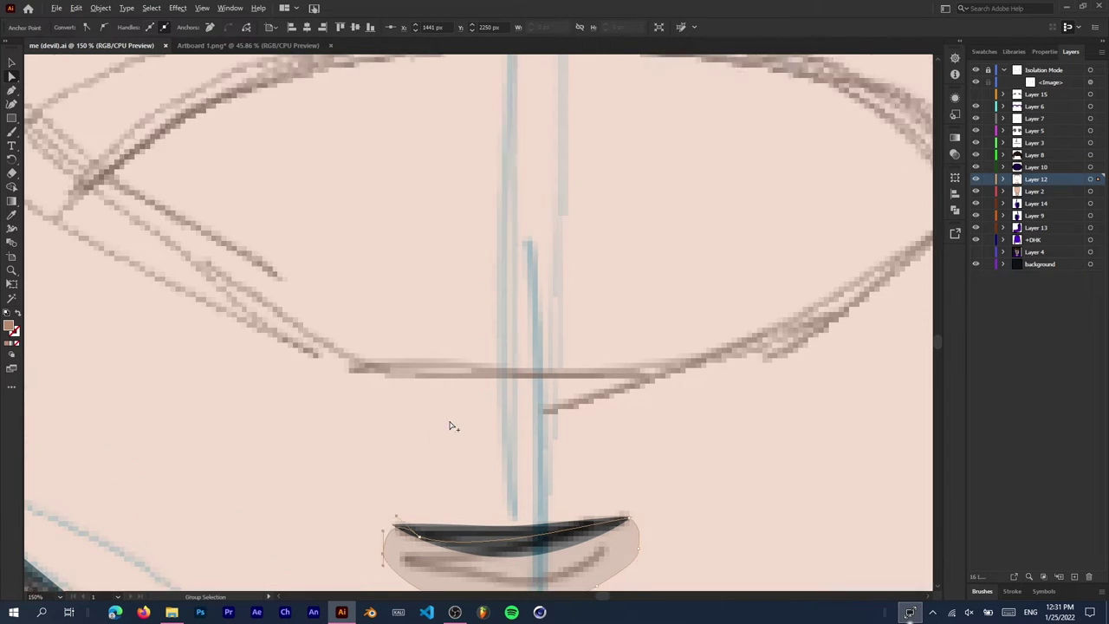
scroll(557, 465, down, 1)
scroll(557, 465, down, 1)
Pull the left eyebrow's tip down to the sketch and thicken its top edge.
key(ctrl+equal)
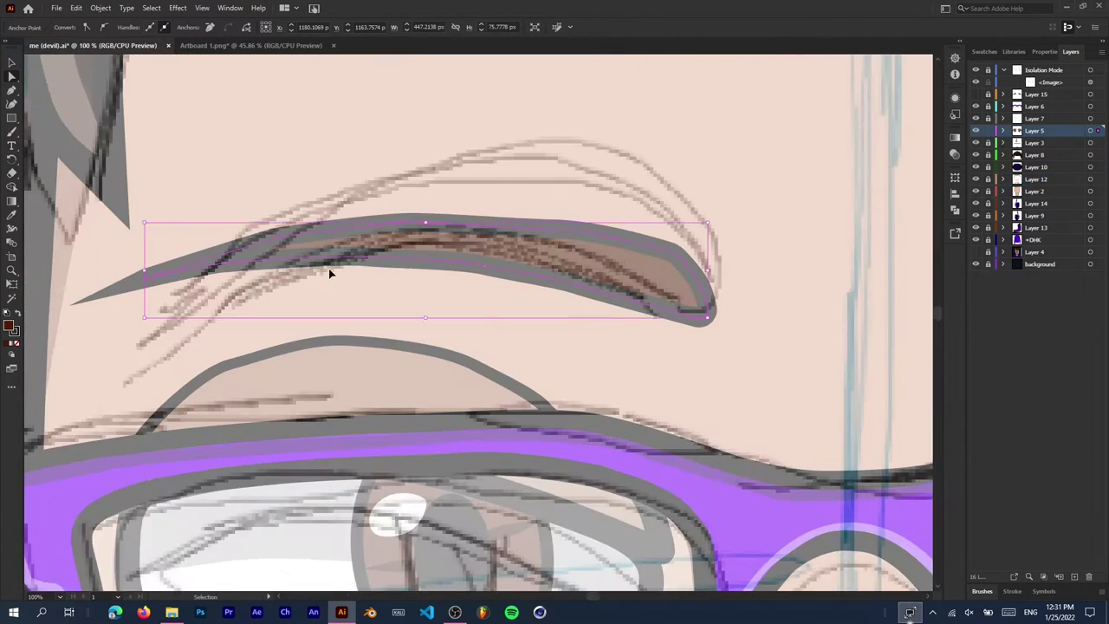
drag(145, 280, 152, 343)
scroll(678, 245, up, 1)
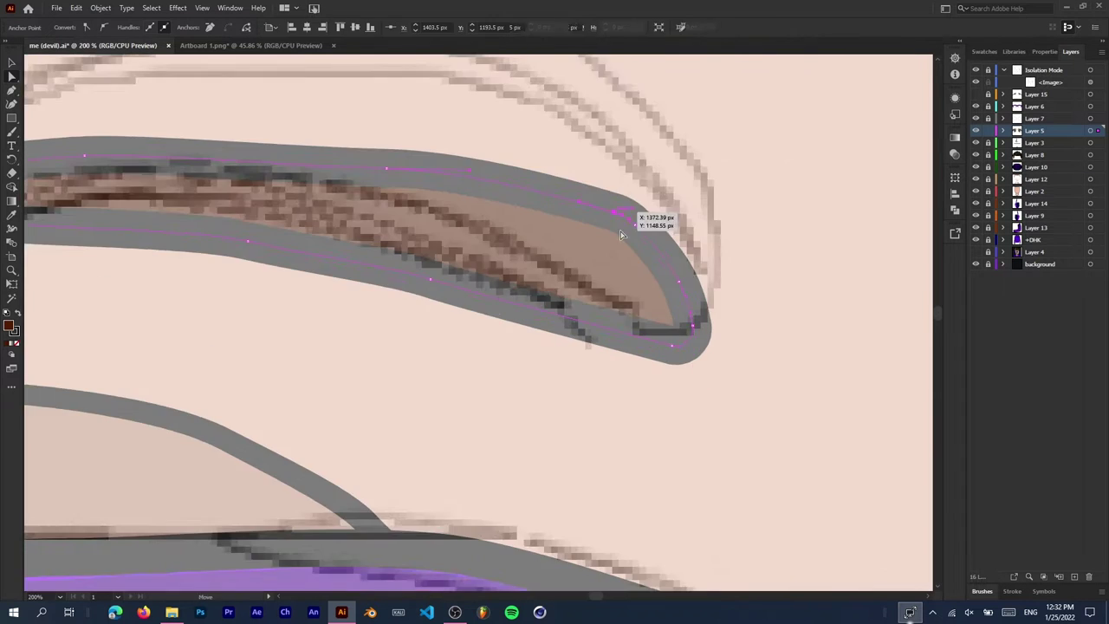
mouse_move(638, 218)
mouse_down()
mouse_move(642, 165)
mouse_move(803, 277)
mouse_move(802, 254)
mouse_up()
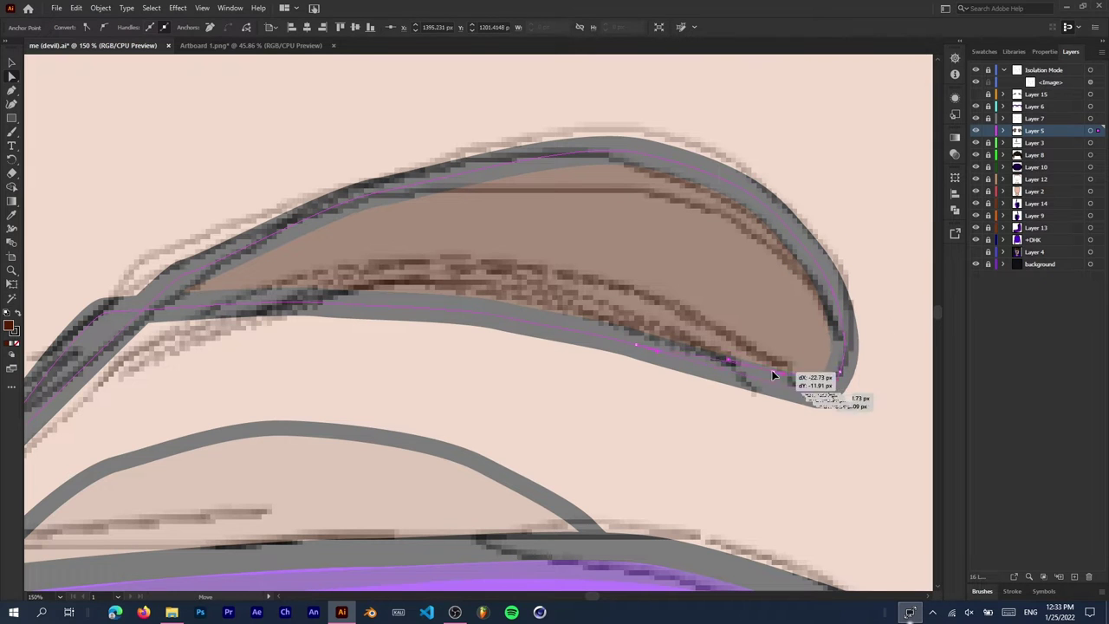
drag(773, 376, 803, 392)
drag(564, 295, 472, 286)
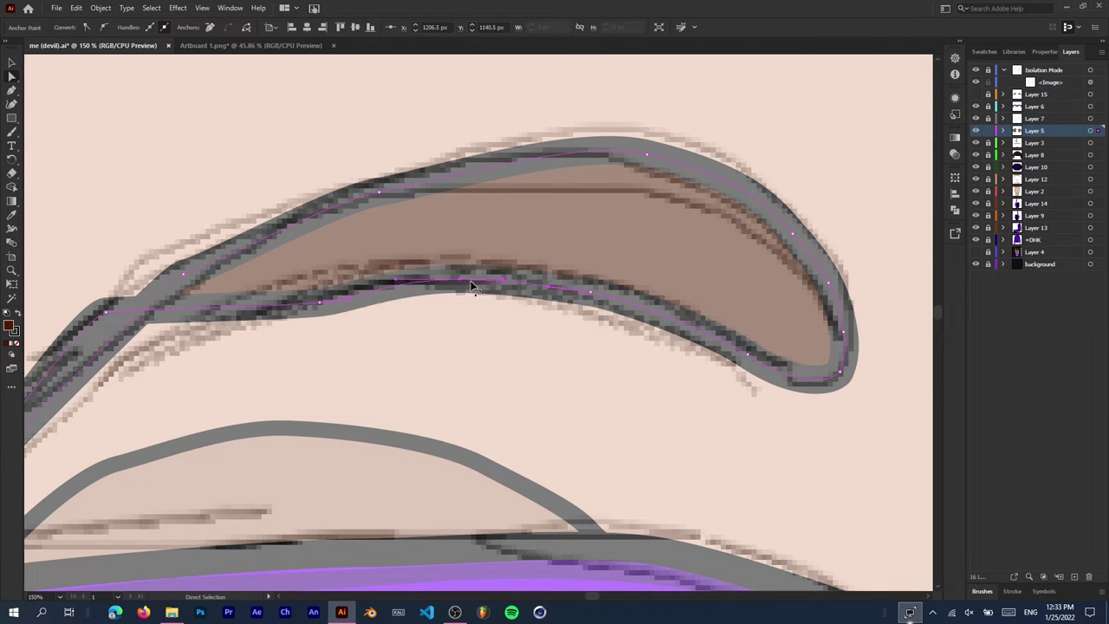
scroll(472, 286, left, 3)
scroll(450, 260, left, 3)
scroll(440, 225, down, 3)
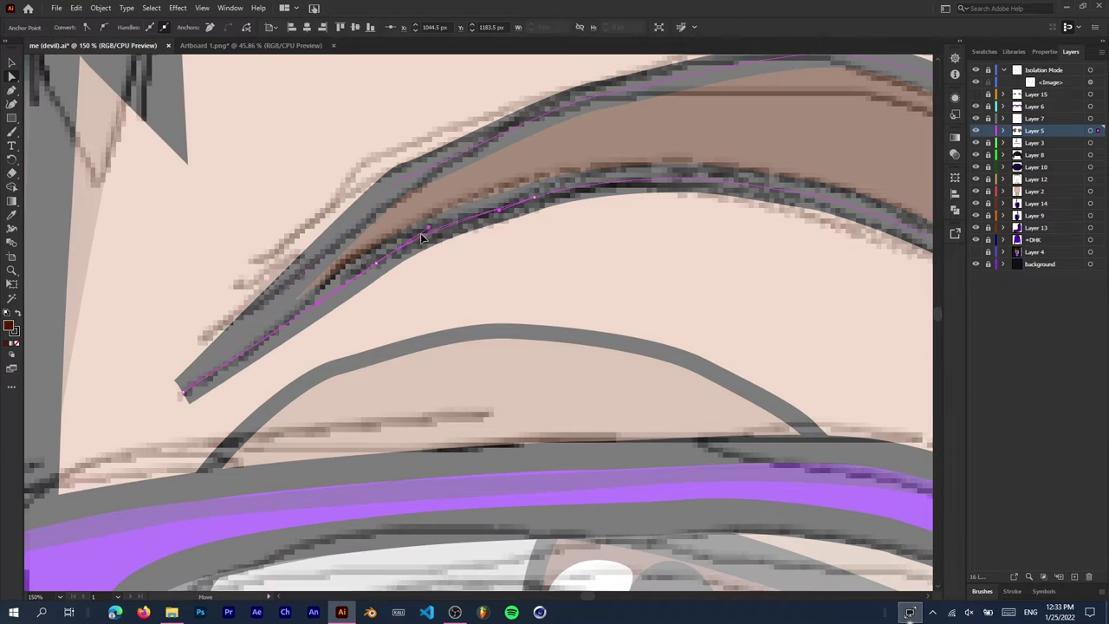
Round the eyebrow's lower edge and inner end so they follow the sketch.
drag(422, 236, 537, 199)
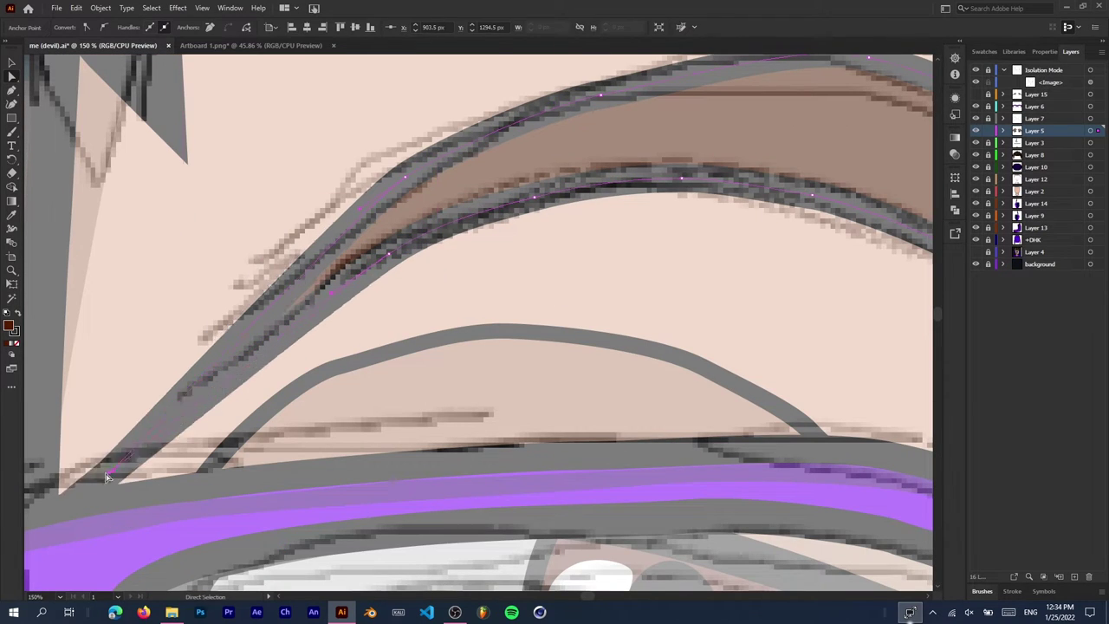
drag(437, 154, 320, 323)
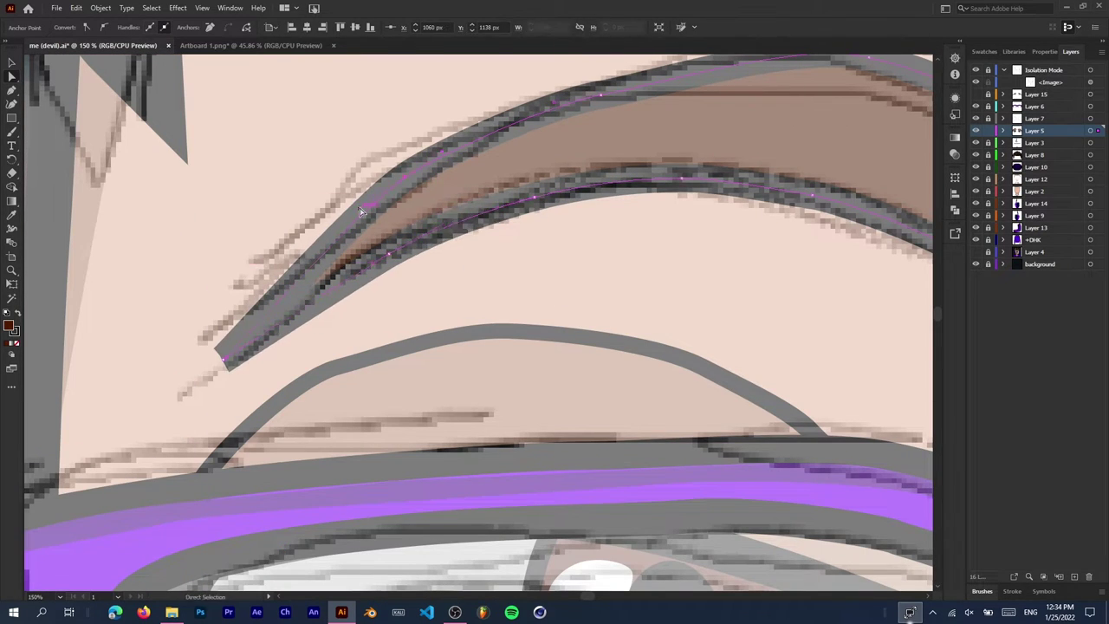
drag(362, 211, 358, 182)
scroll(358, 181, down, 3)
scroll(607, 94, up, 3)
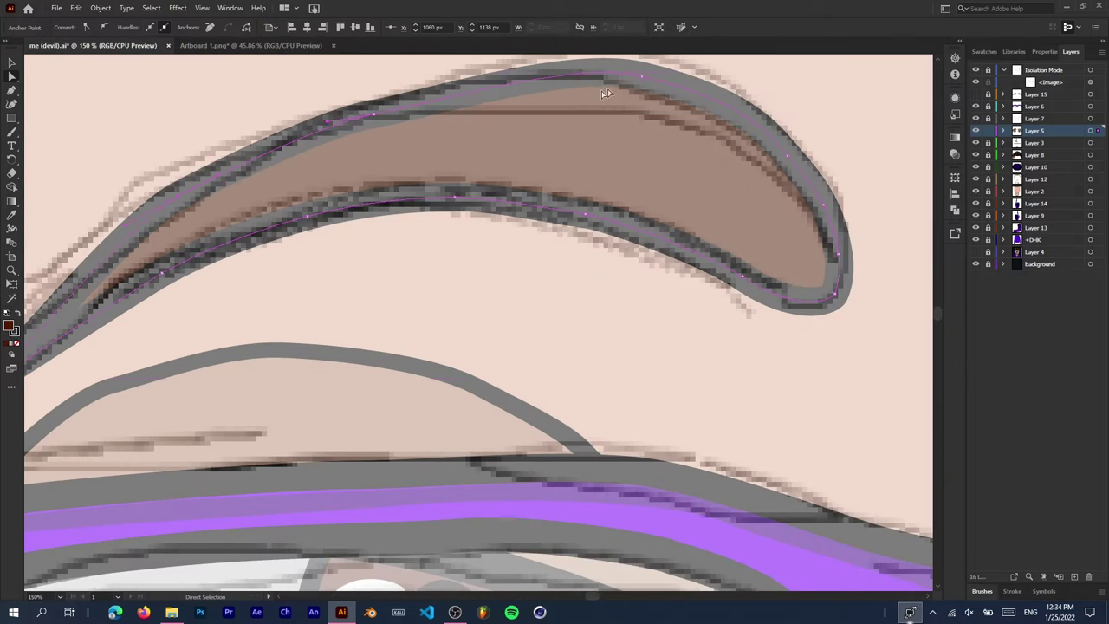
scroll(426, 103, up, 2)
scroll(317, 294, down, 2)
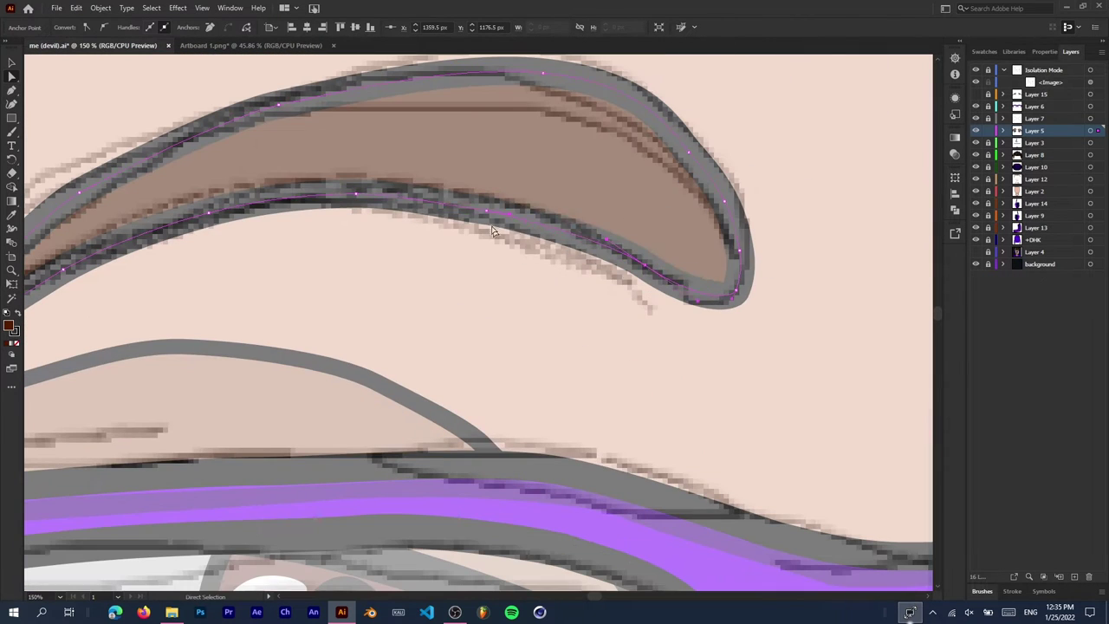
scroll(317, 293, down, 2)
scroll(424, 274, up, 2)
drag(555, 208, 555, 201)
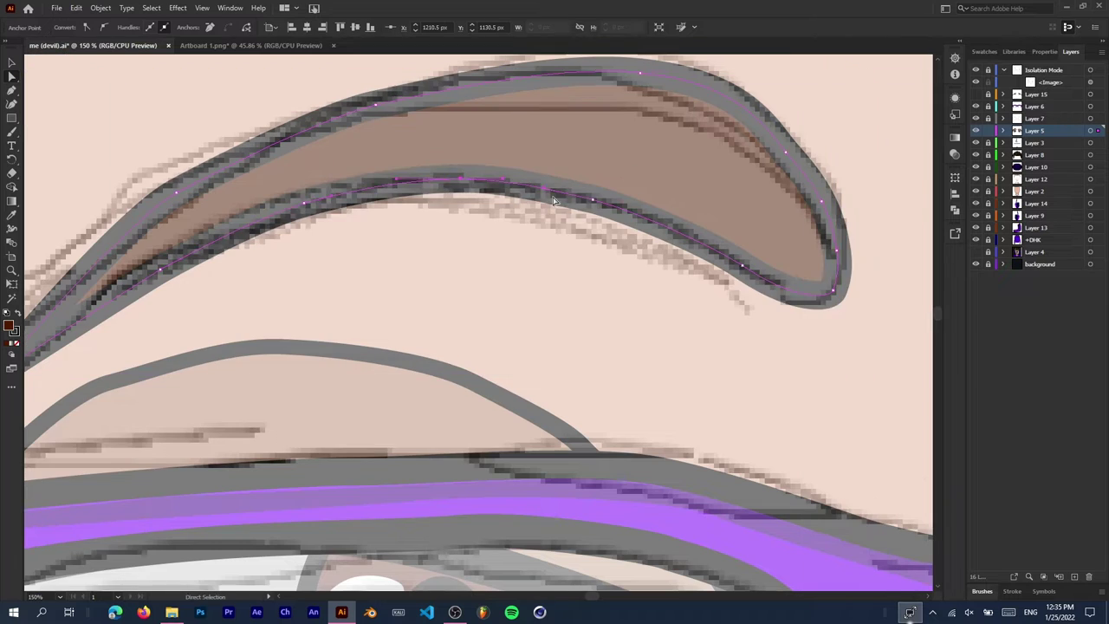
drag(741, 260, 740, 260)
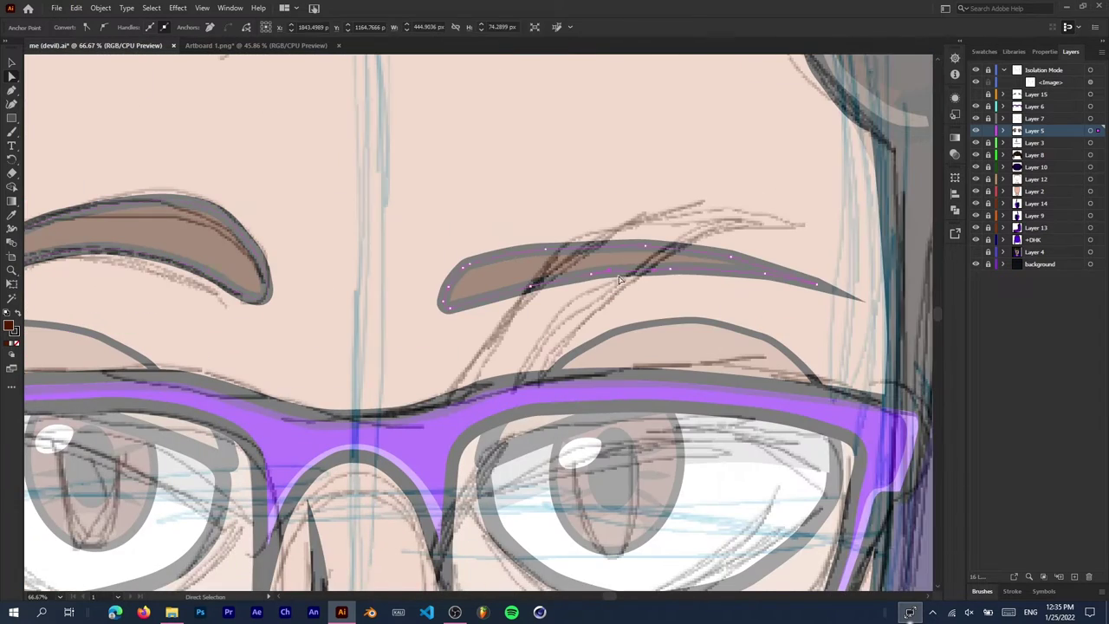
Add a bend to the right eyebrow's outline and dock the Navigator panel for an overview.
scroll(574, 223, up, 2)
drag(574, 223, 500, 243)
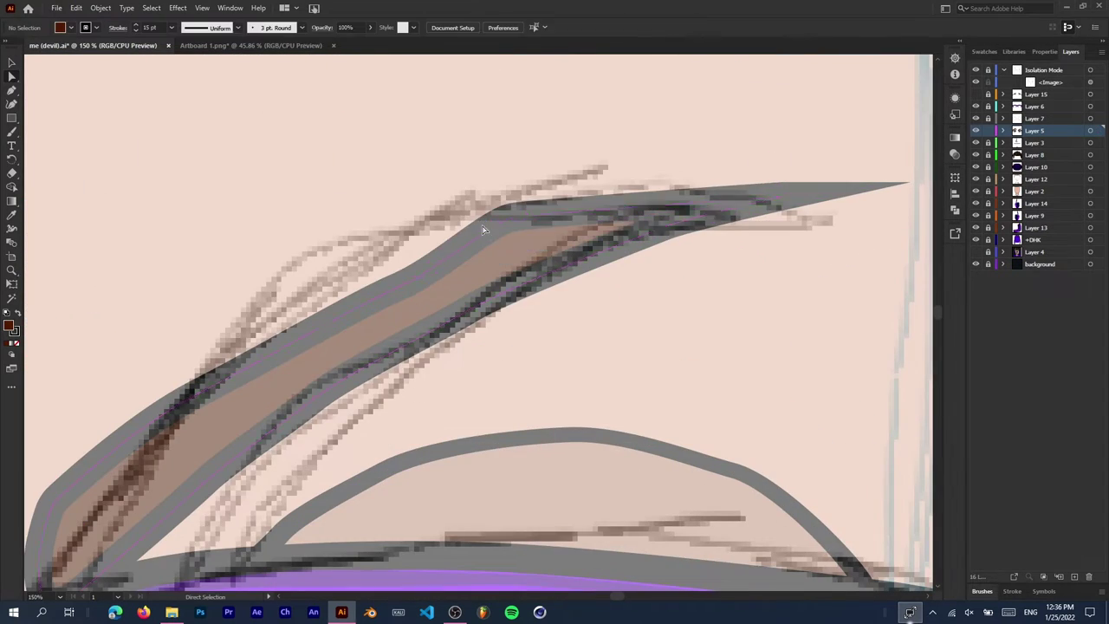
scroll(500, 243, down, 1)
scroll(500, 244, up, 1)
drag(822, 52, 1003, 48)
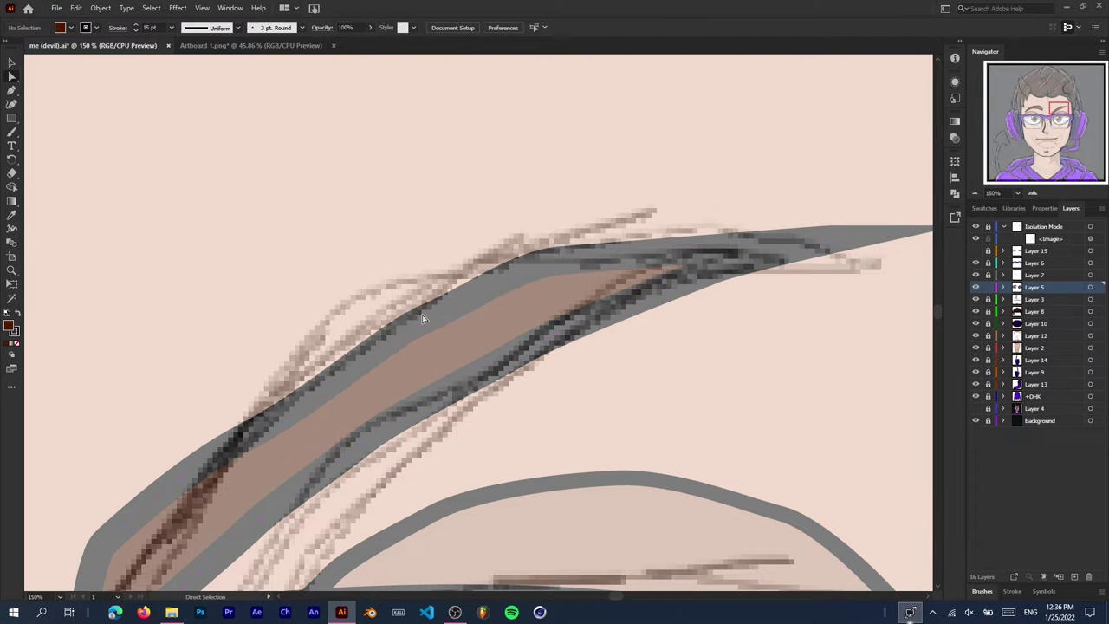
Bend the right eyebrow's inner end down to meet the glasses frame.
mouse_move(444, 339)
mouse_down()
mouse_move(454, 289)
mouse_move(406, 277)
mouse_up()
scroll(454, 290, down, 2)
scroll(301, 315, down, 1)
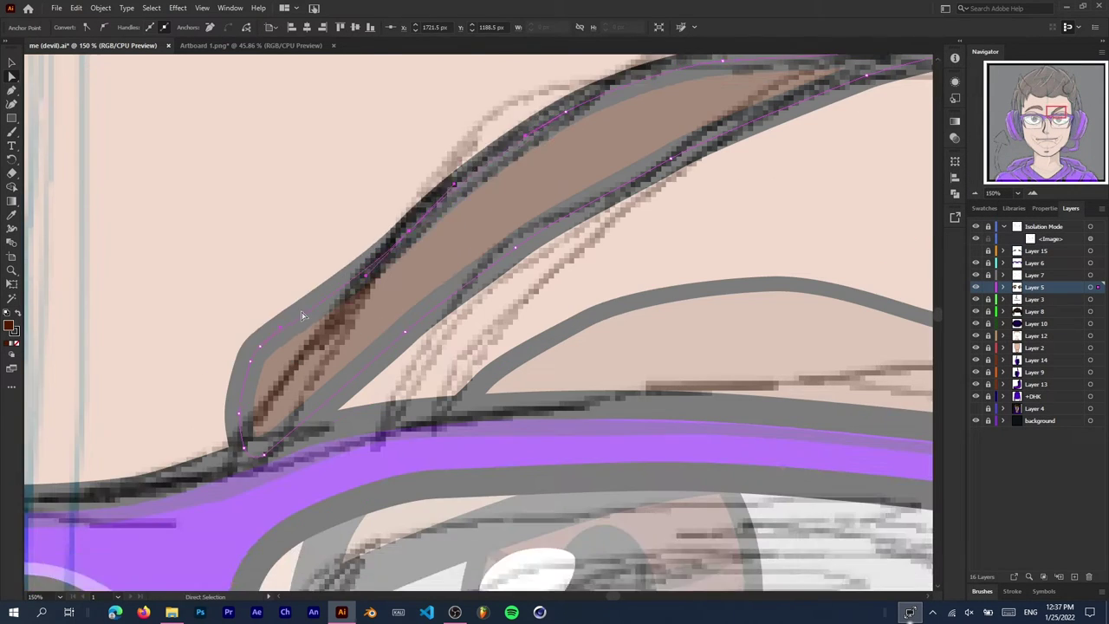
drag(291, 371, 281, 446)
scroll(282, 446, down, 3)
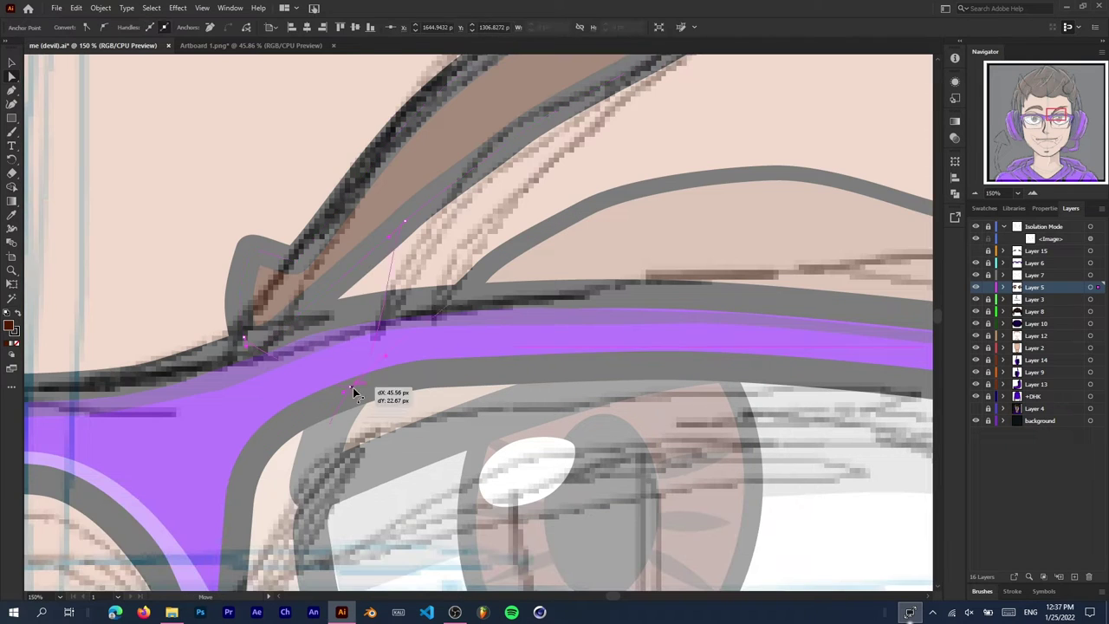
drag(238, 330, 238, 379)
drag(244, 338, 243, 339)
scroll(210, 426, up, 1)
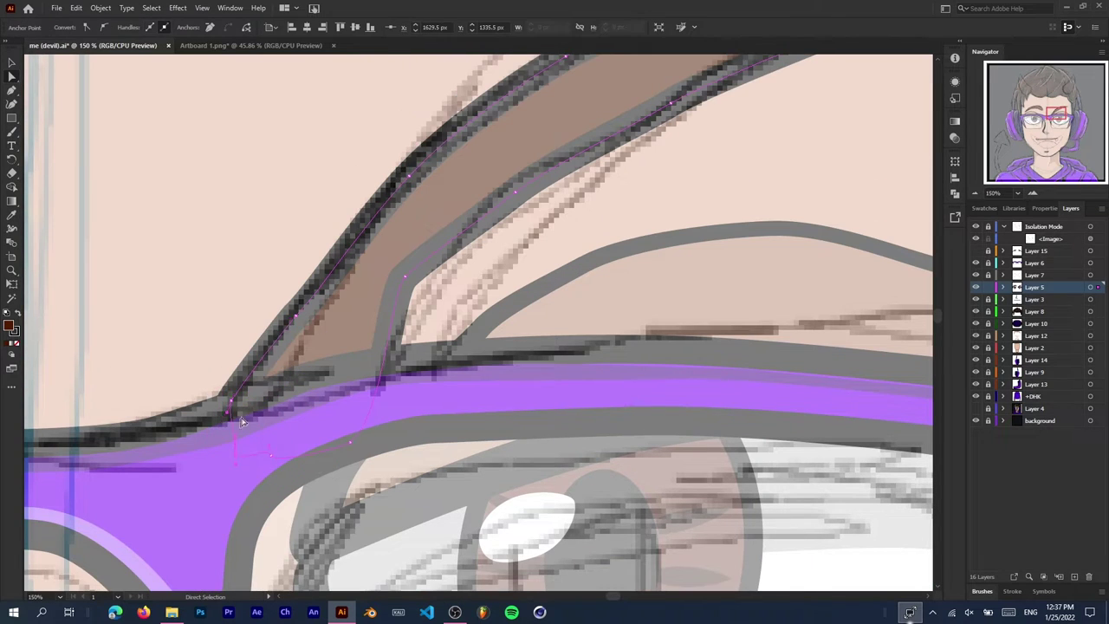
scroll(288, 340, up, 1)
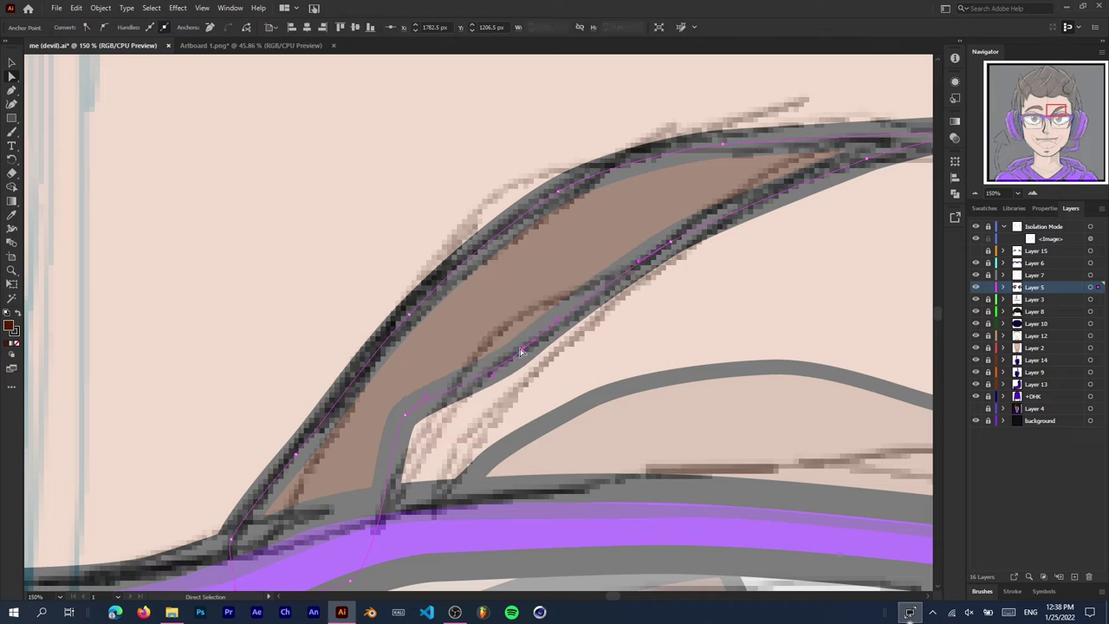
scroll(406, 295, down, 1)
drag(405, 291, 411, 374)
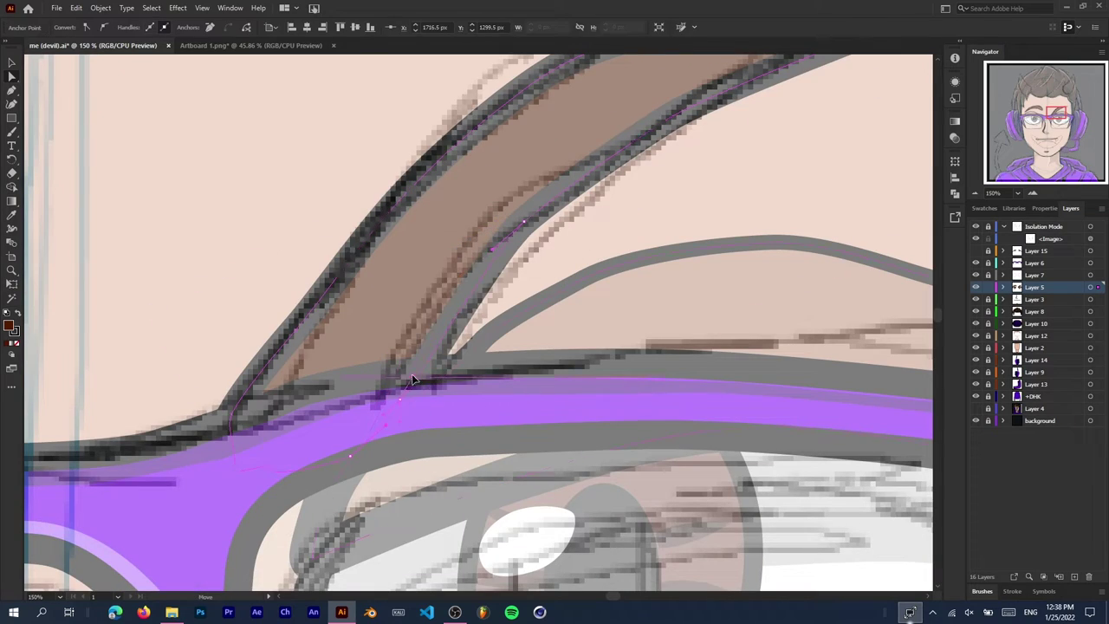
scroll(524, 228, down, 5)
Paste the pencil sketch back and toggle the sketch layers' visibility to compare with the coloured face.
click(512, 251)
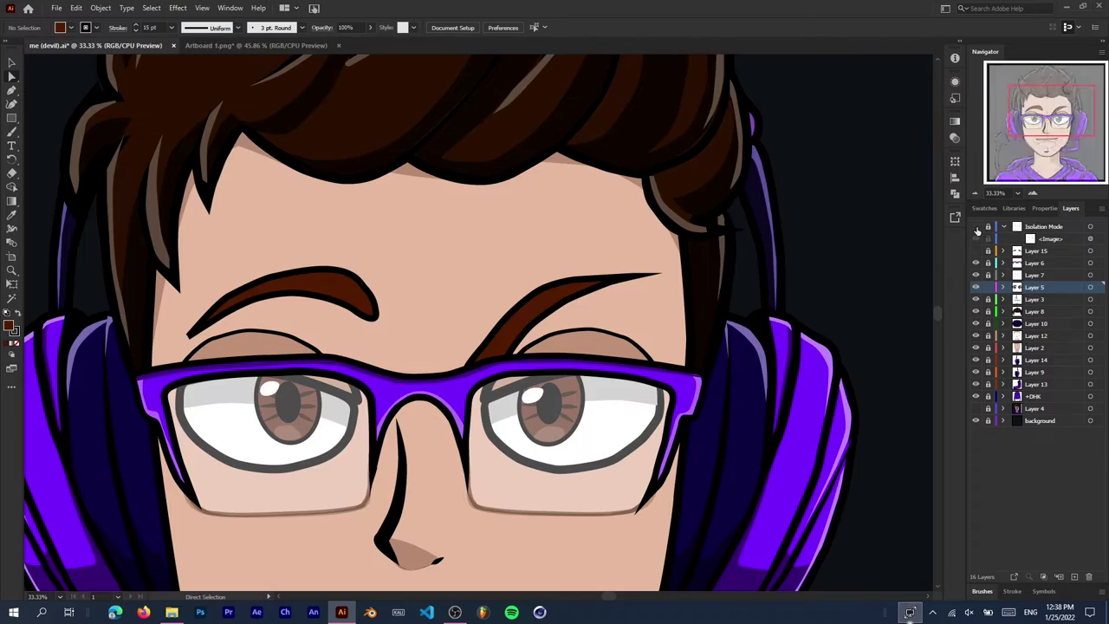
key(ctrl+v)
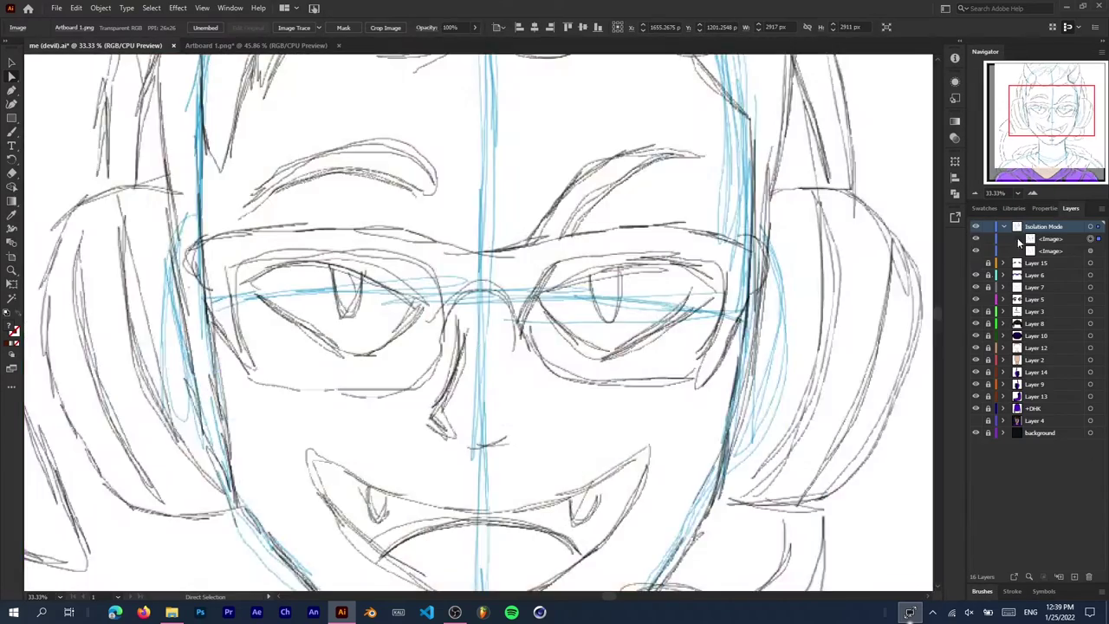
click(976, 250)
click(977, 238)
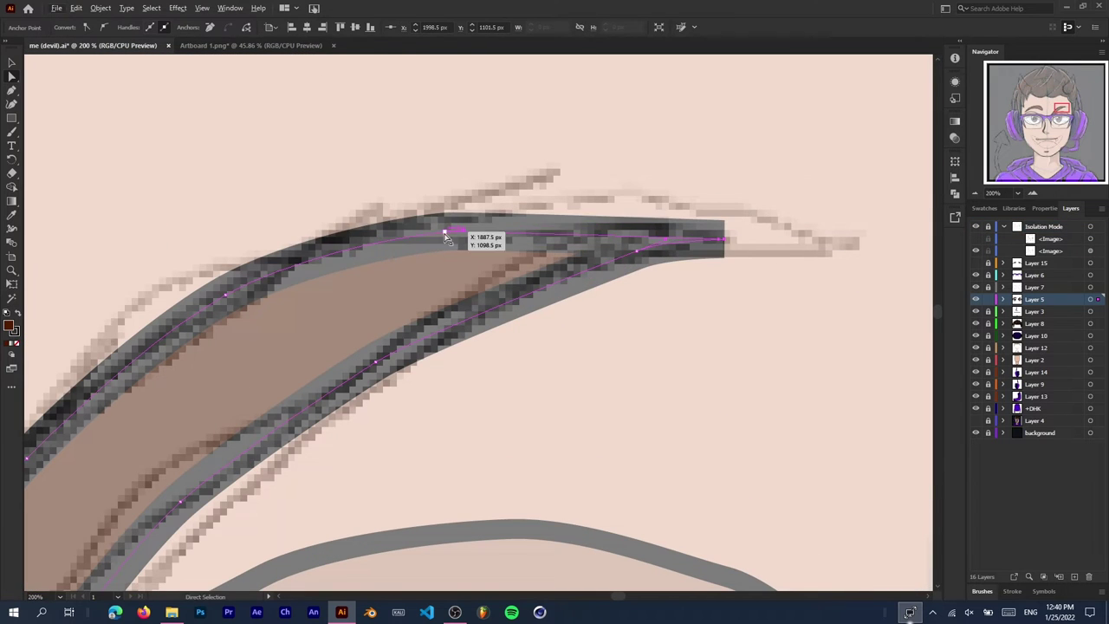
Adjust the eyebrow outline's anchors and select one anchor to refine its curve.
drag(445, 235, 421, 162)
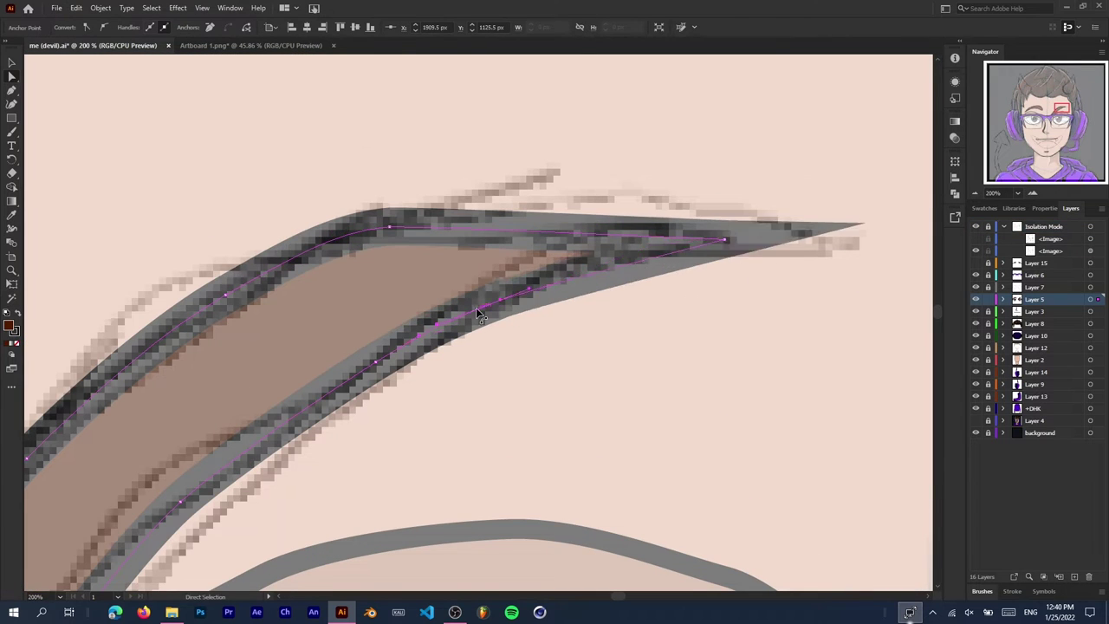
scroll(421, 162, down, 1)
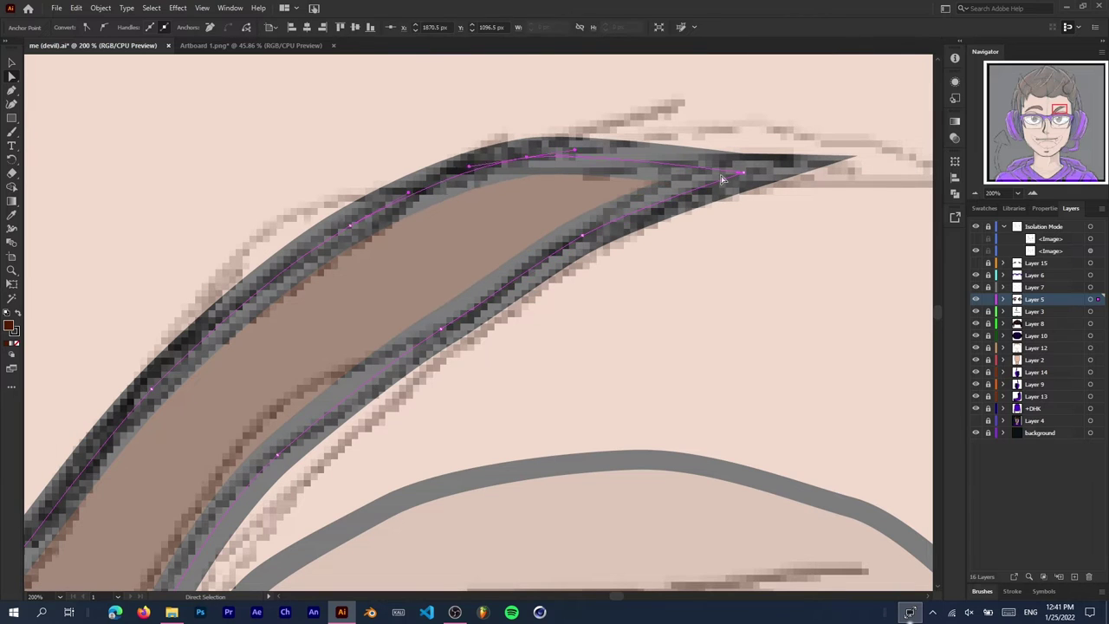
click(710, 147)
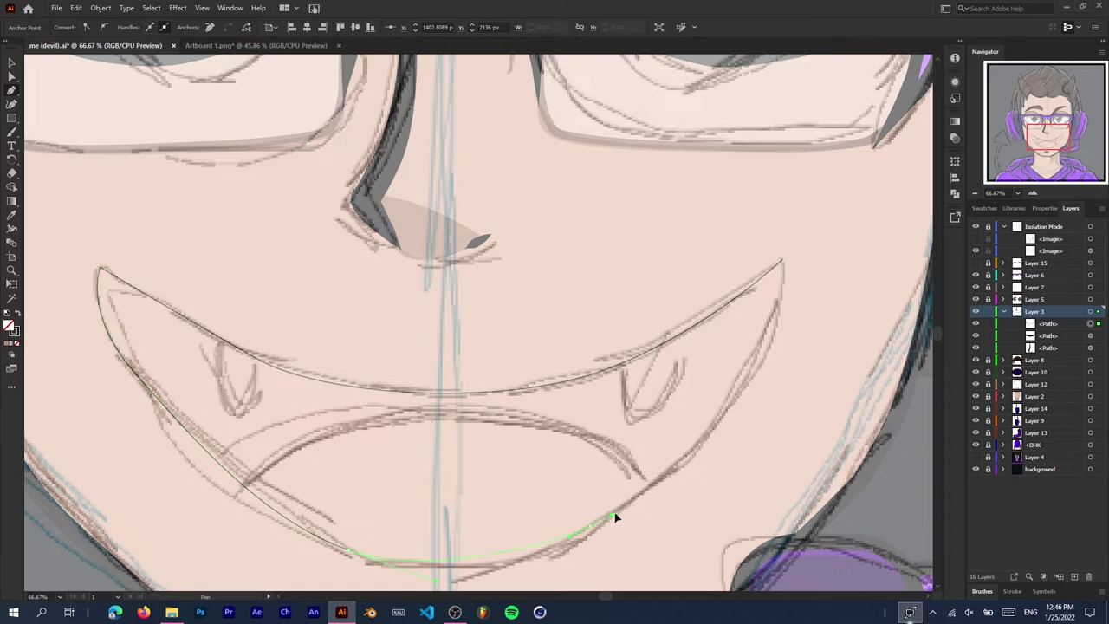
Reshape the lower-left curve of the grin's outer outline.
scroll(781, 287, up, 3)
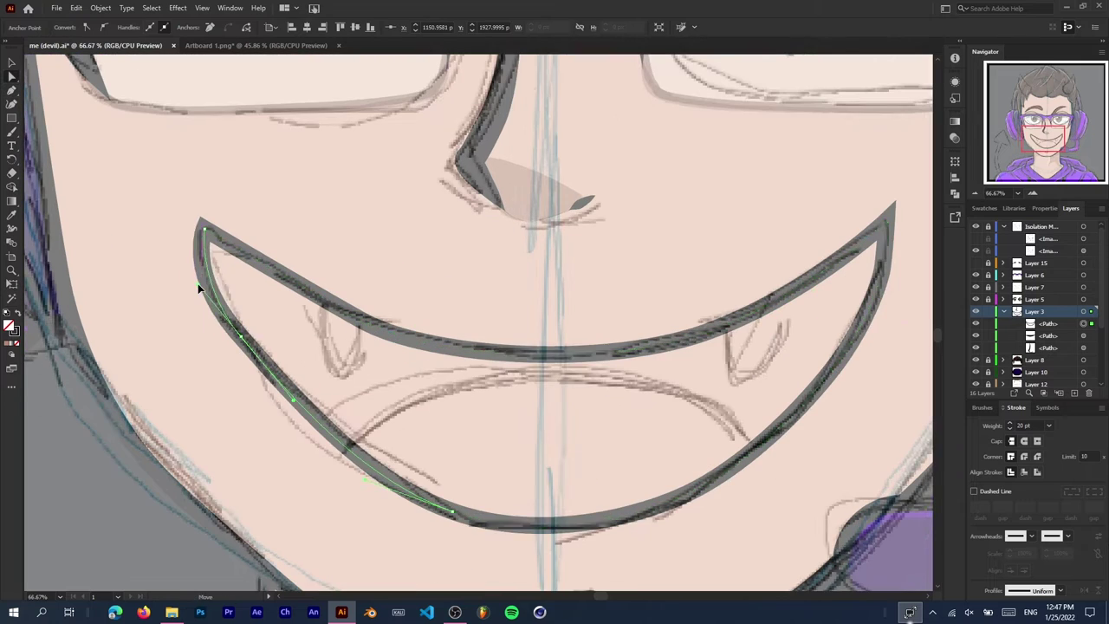
drag(247, 343, 366, 324)
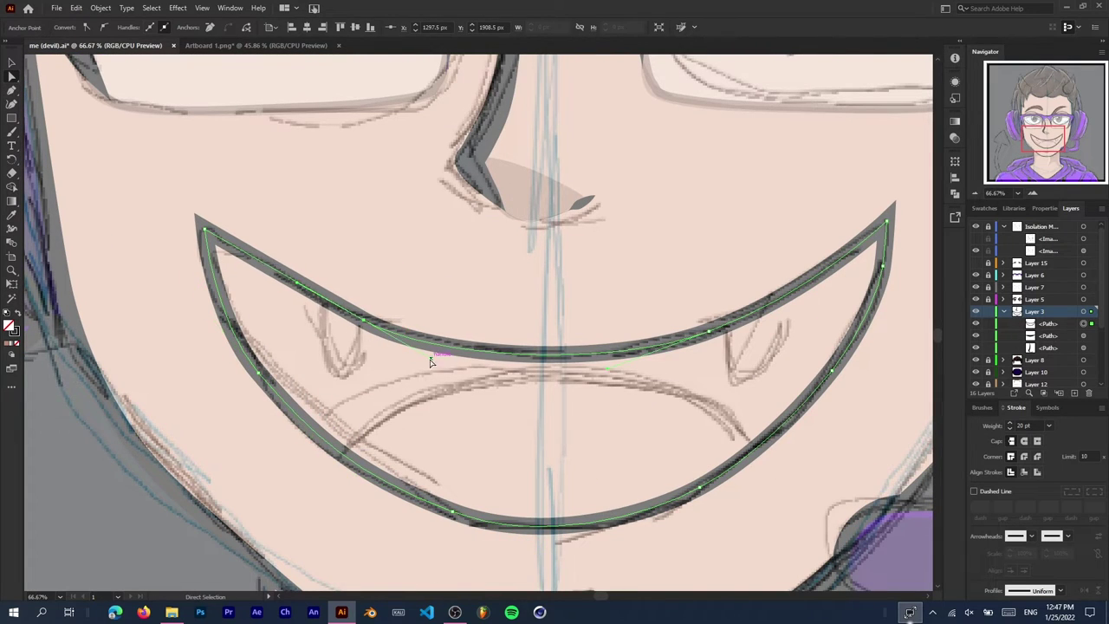
scroll(430, 362, down, 2)
scroll(278, 381, up, 2)
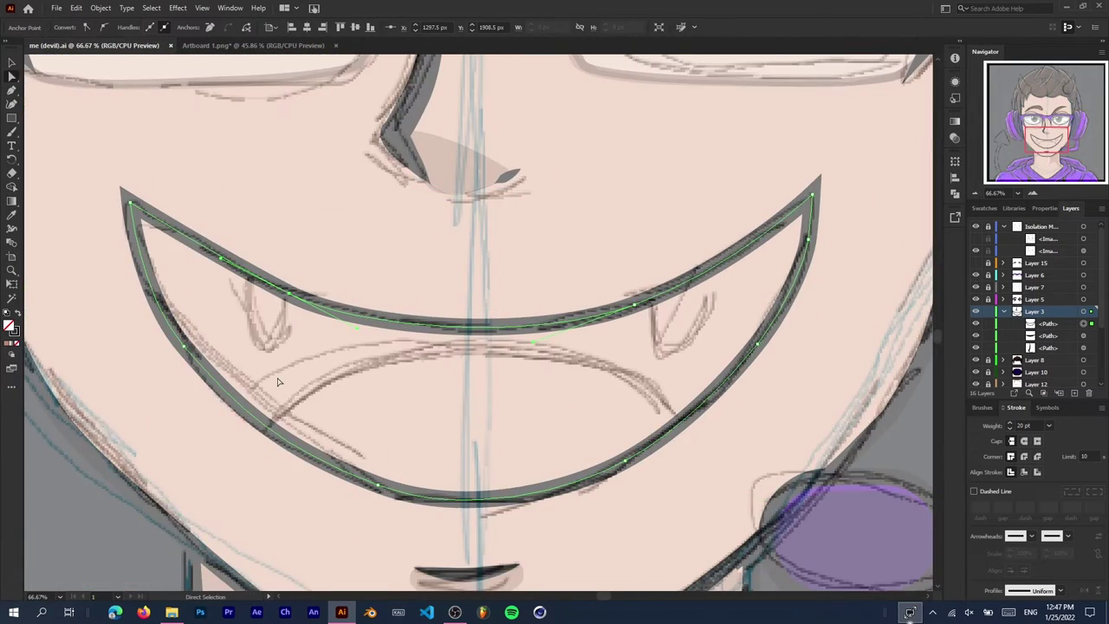
Draw the inner lip curve across the mouth for the tongue line.
drag(621, 371, 624, 370)
drag(473, 348, 390, 349)
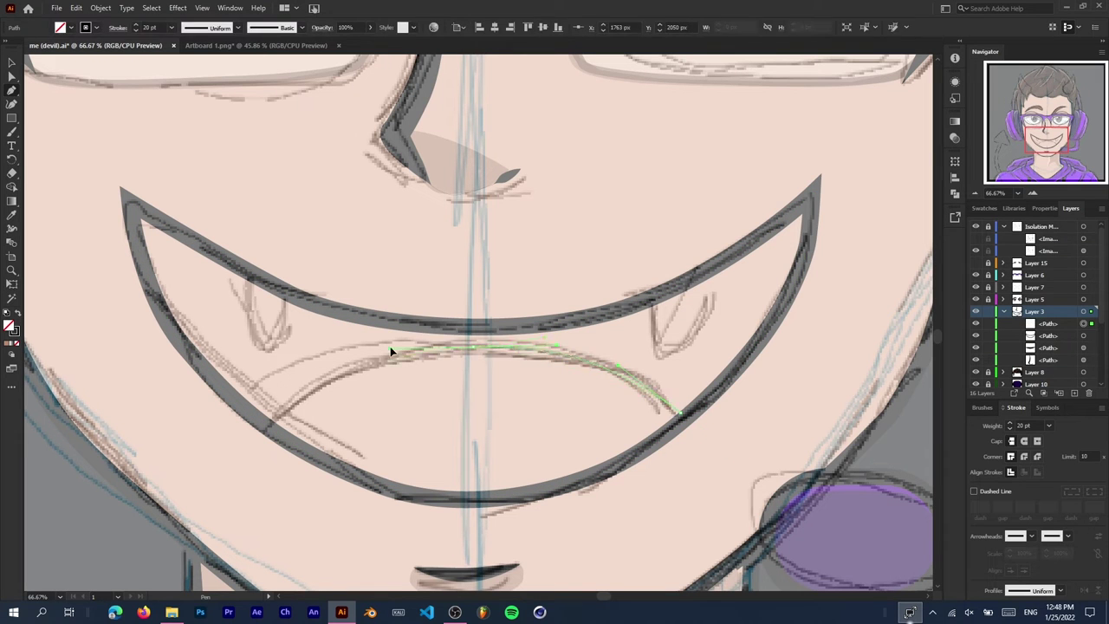
drag(267, 424, 256, 468)
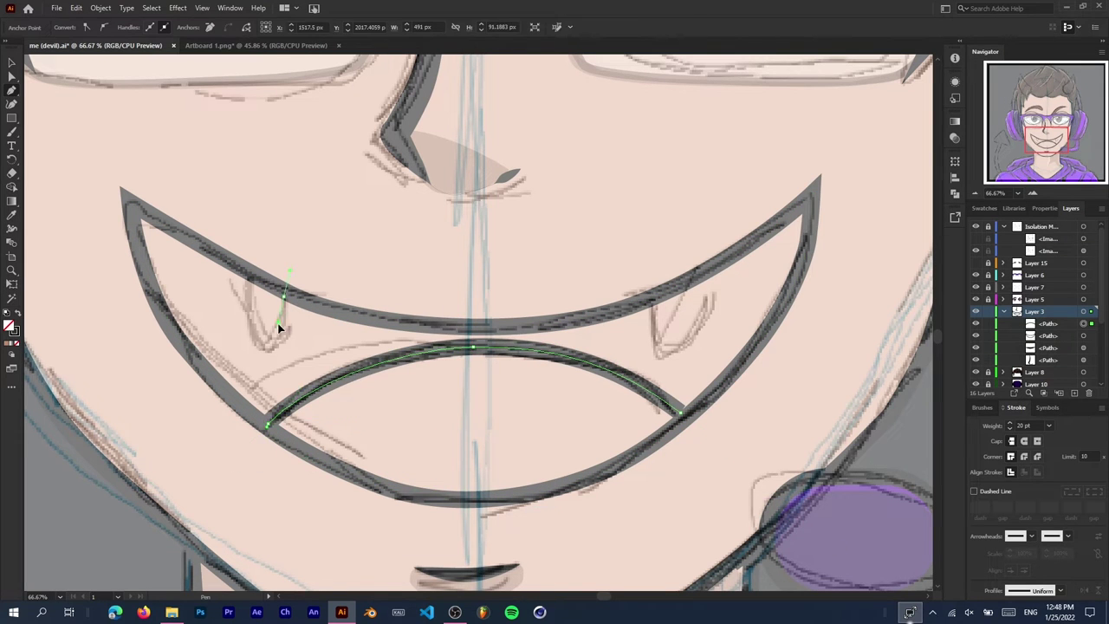
Outline the left fang over its sketch with the Pen tool.
scroll(279, 328, up, 3)
mouse_move(309, 299)
mouse_down()
mouse_move(250, 109)
mouse_move(268, 268)
mouse_up()
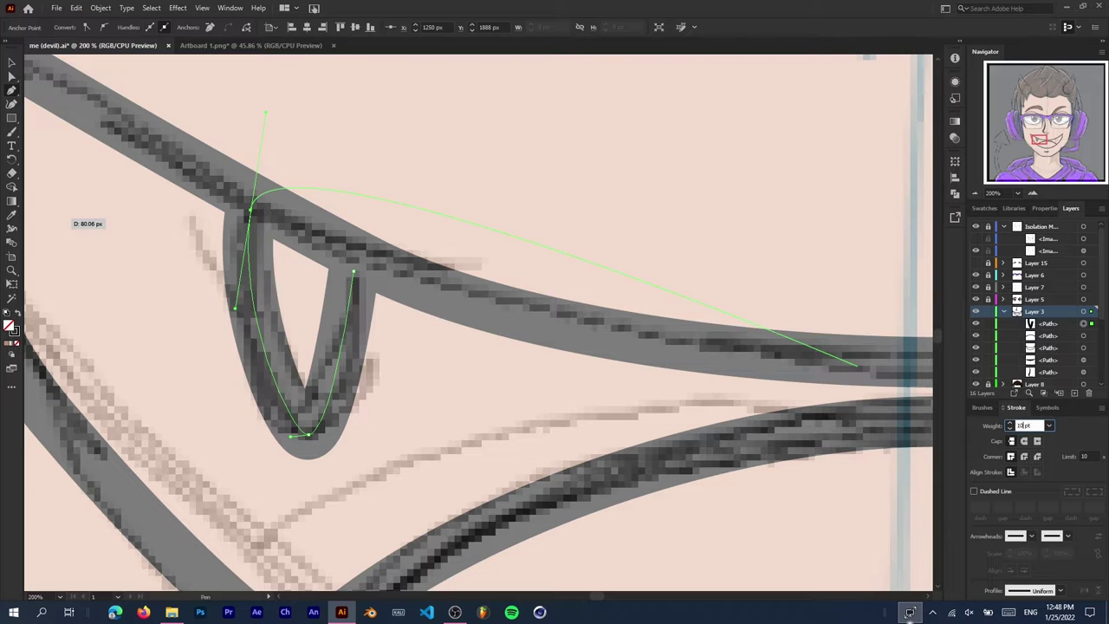
scroll(297, 413, down, 3)
key(v)
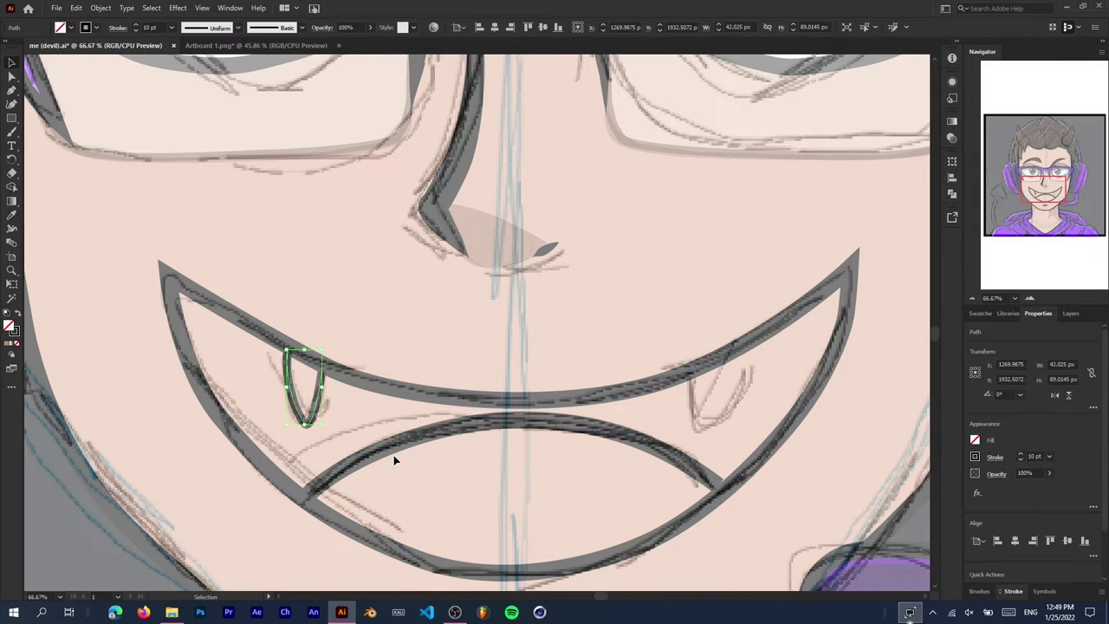
Alt-drag a copy of the fang onto the right fang sketch and fit its point.
drag(515, 381, 717, 390)
scroll(821, 375, up, 2)
key(a)
click(536, 364)
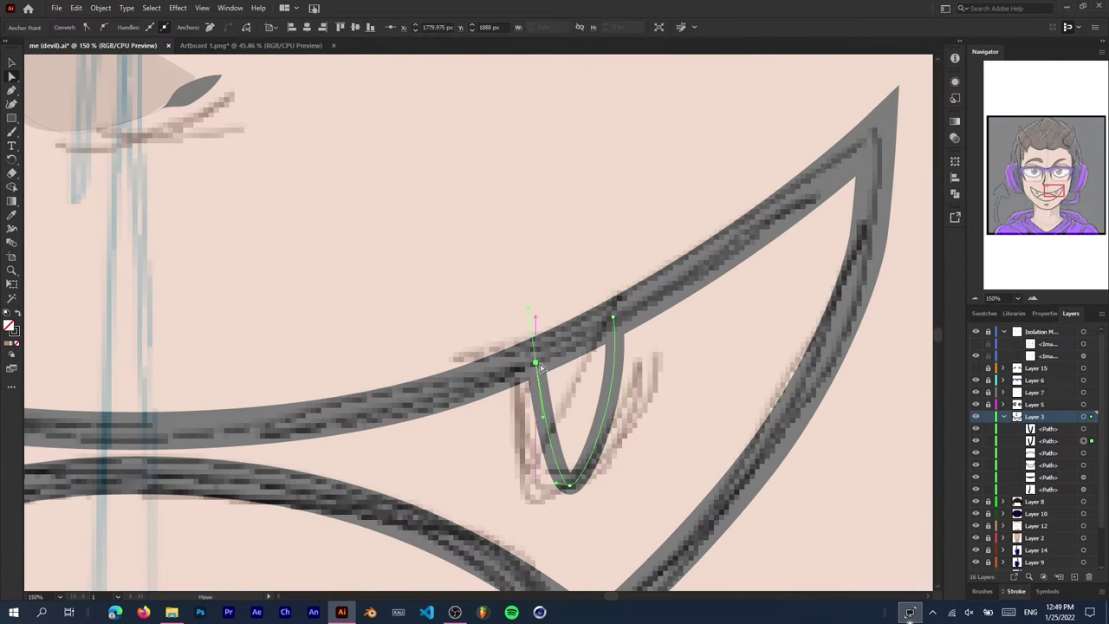
drag(569, 487, 572, 486)
scroll(572, 486, down, 2)
Select the left fang and the inner lip curve to compare the mouth shapes.
click(221, 416)
scroll(221, 416, up, 2)
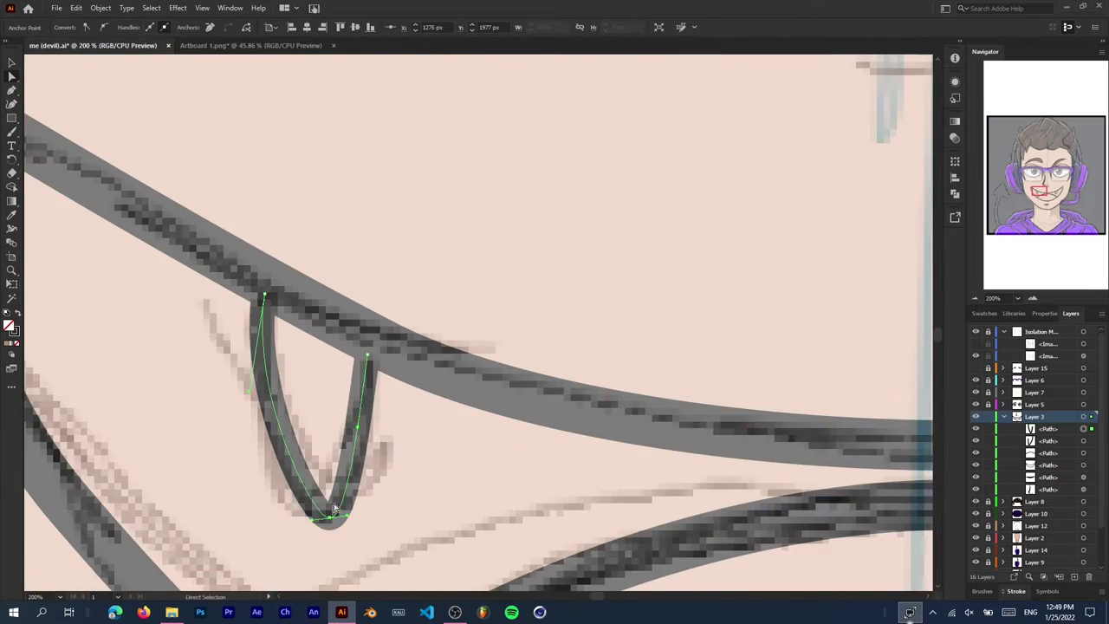
scroll(293, 407, down, 2)
click(517, 491)
scroll(517, 433, up, 1)
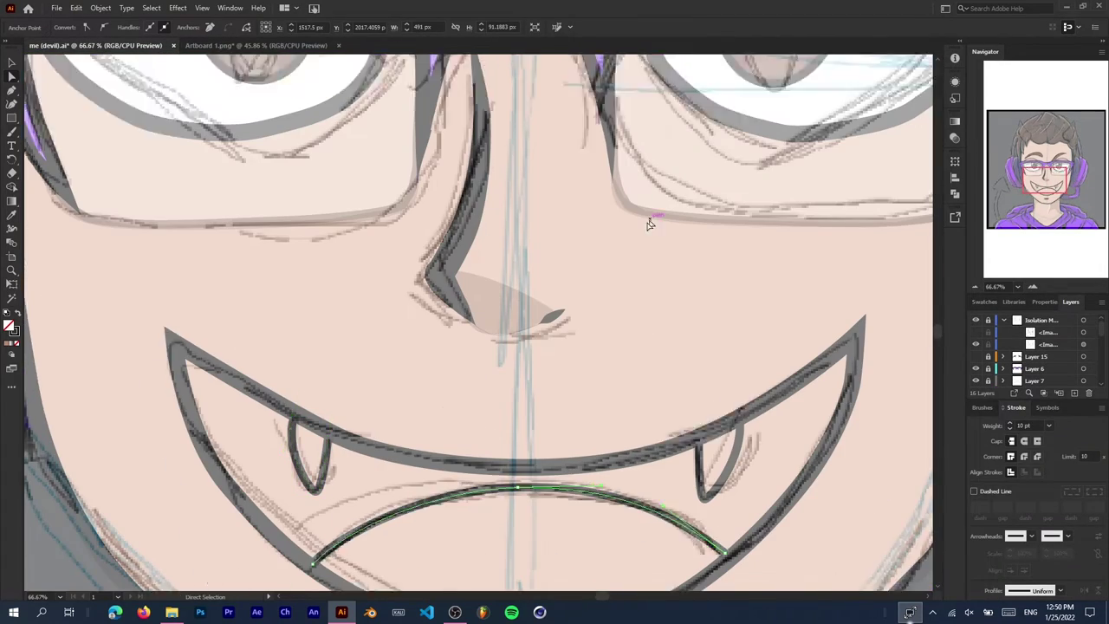
scroll(485, 346, down, 2)
scroll(473, 304, up, 2)
scroll(473, 303, down, 3)
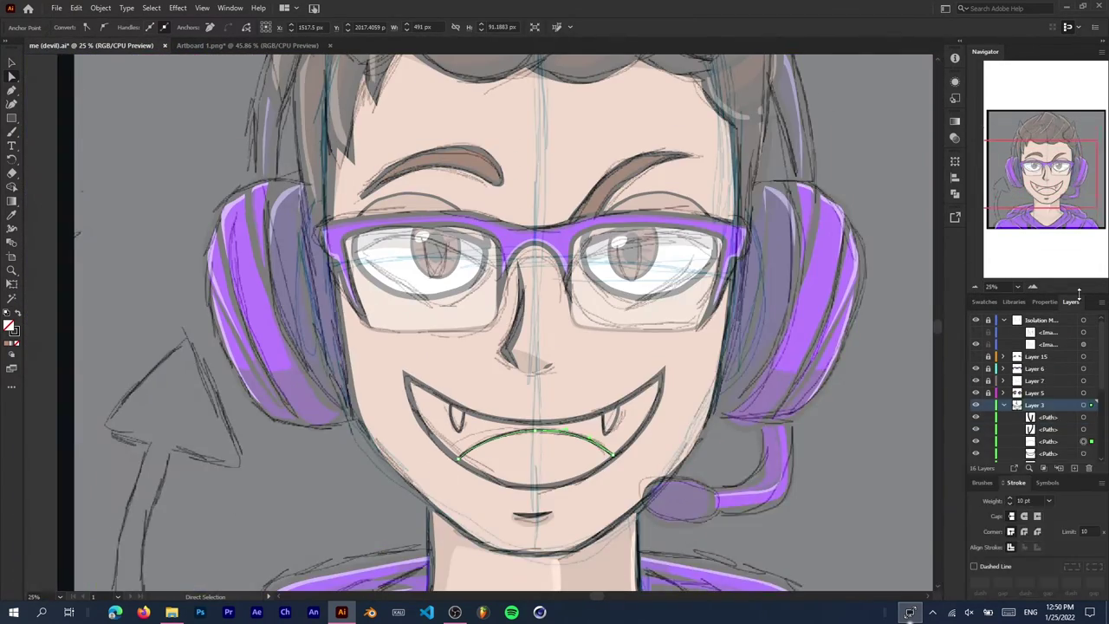
Enlarge the Layers list, collapse the stroke settings, and expand Layer 5.
drag(1099, 294, 1098, 199)
double_click(1024, 483)
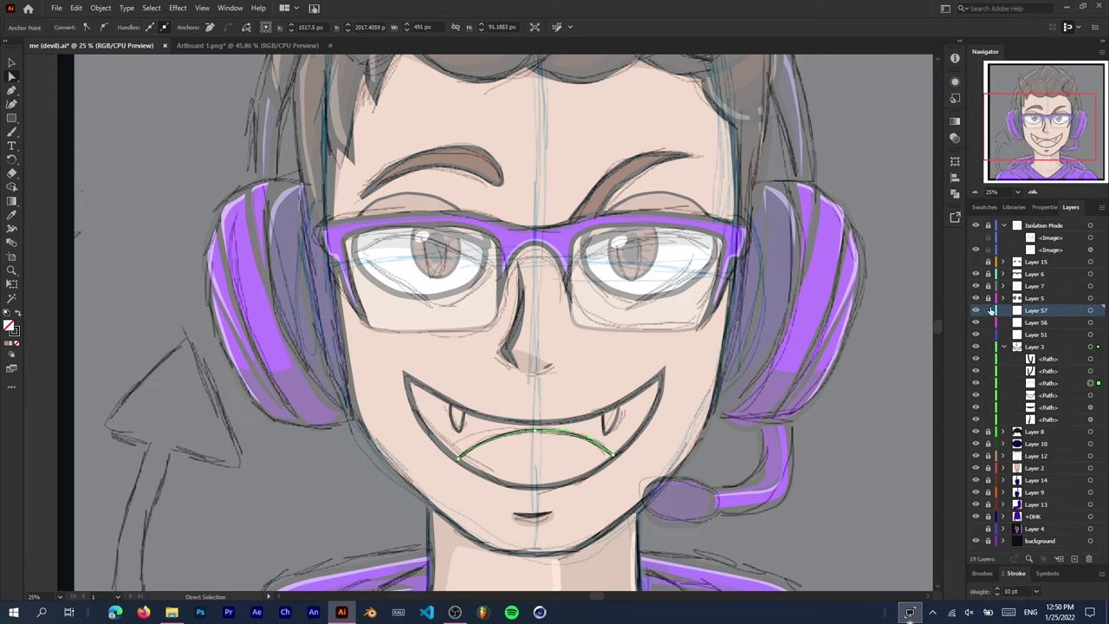
click(1004, 309)
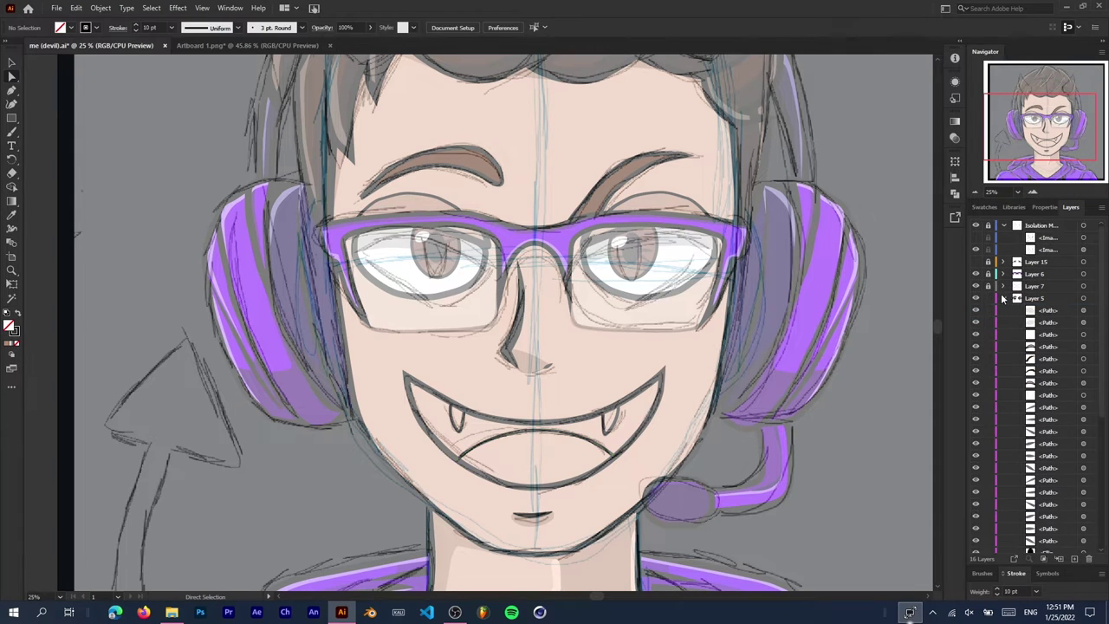
Trace a closed almond eye outline along both eyelids inside the left lens.
scroll(430, 246, up, 4)
scroll(331, 307, down, 1)
key(p)
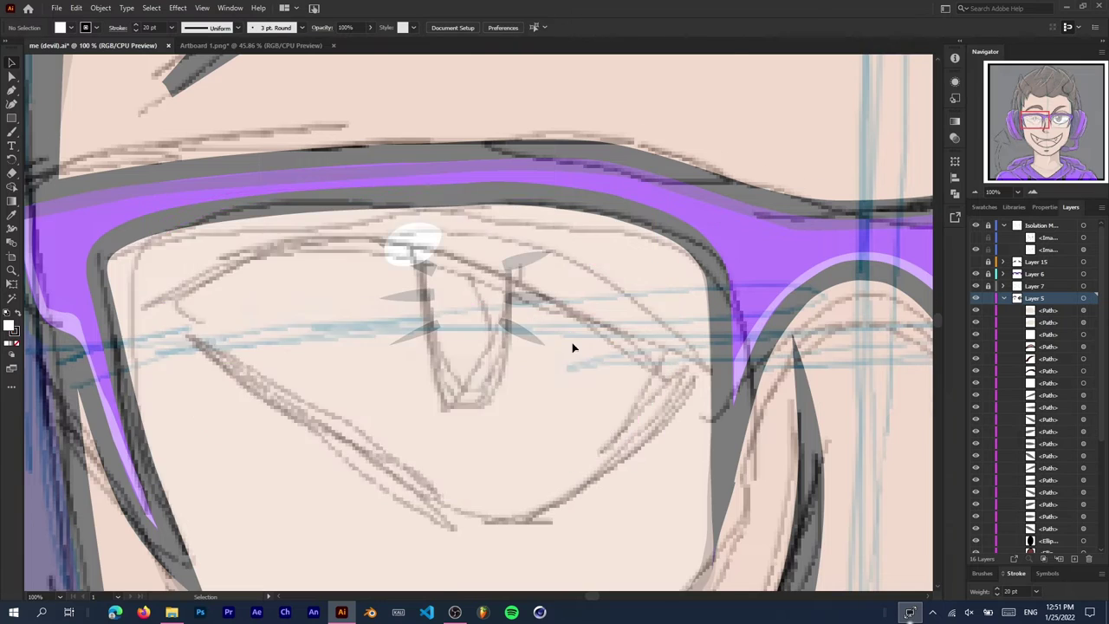
scroll(572, 342, down, 2)
drag(590, 285, 598, 282)
click(529, 353)
click(407, 396)
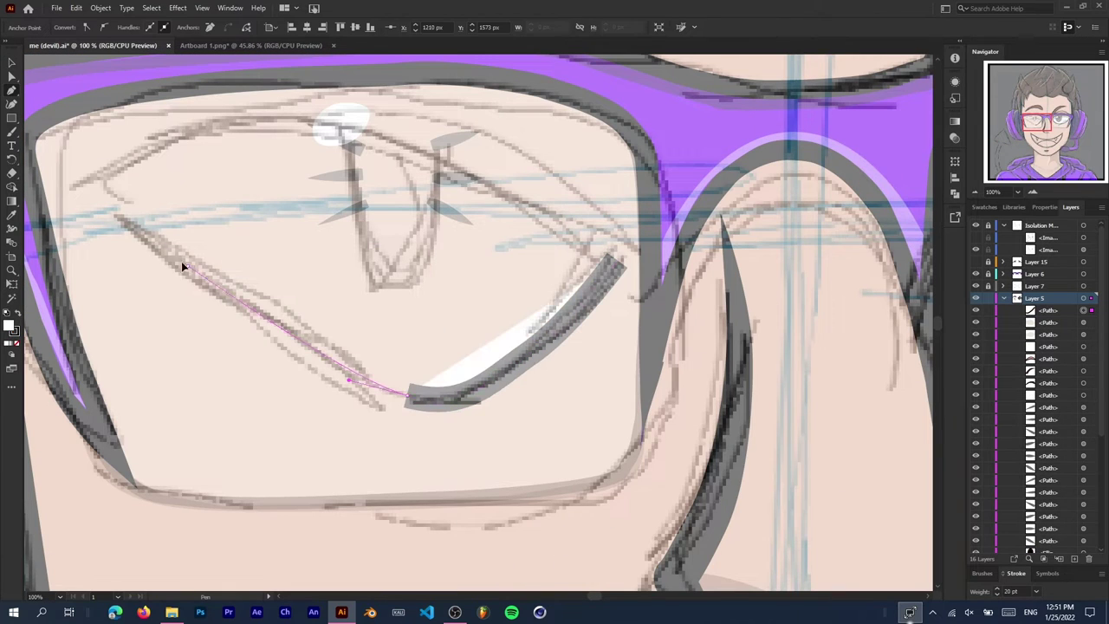
click(187, 265)
click(112, 165)
click(271, 124)
click(346, 128)
click(437, 161)
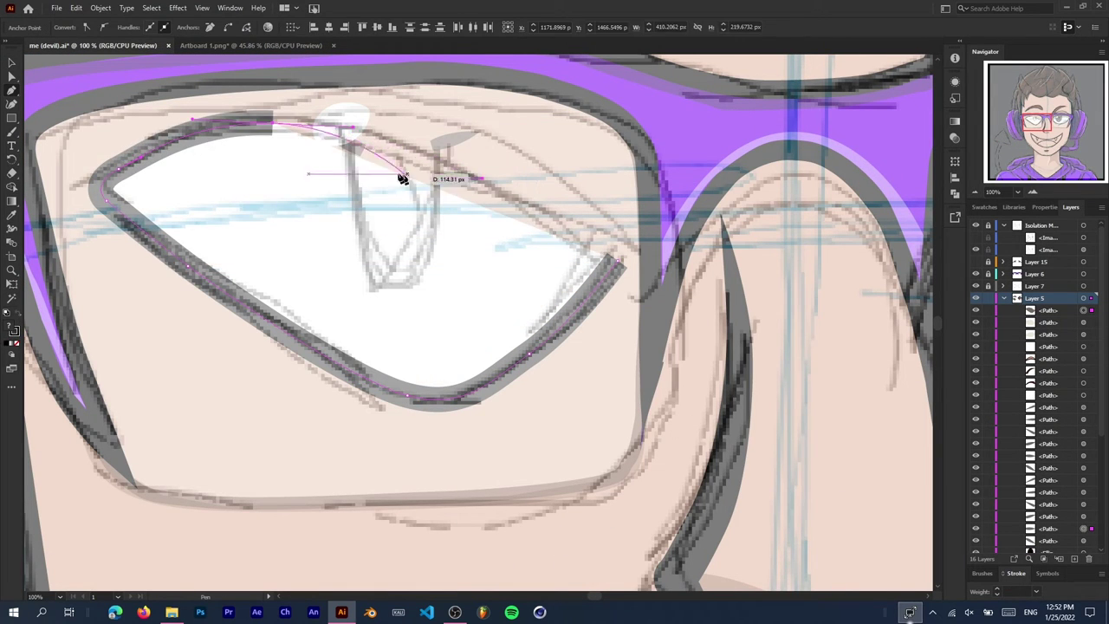
click(618, 248)
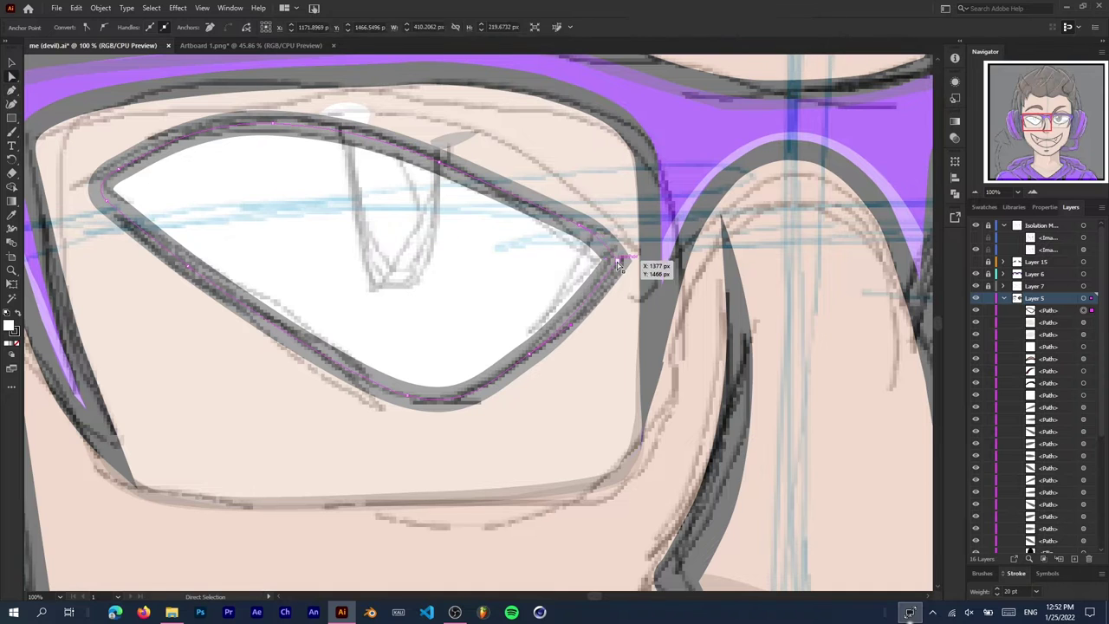
key(v)
Undo the last change and start the narrow pupil with its top and bottom points.
scroll(478, 185, up, 1)
key(ctrl+z)
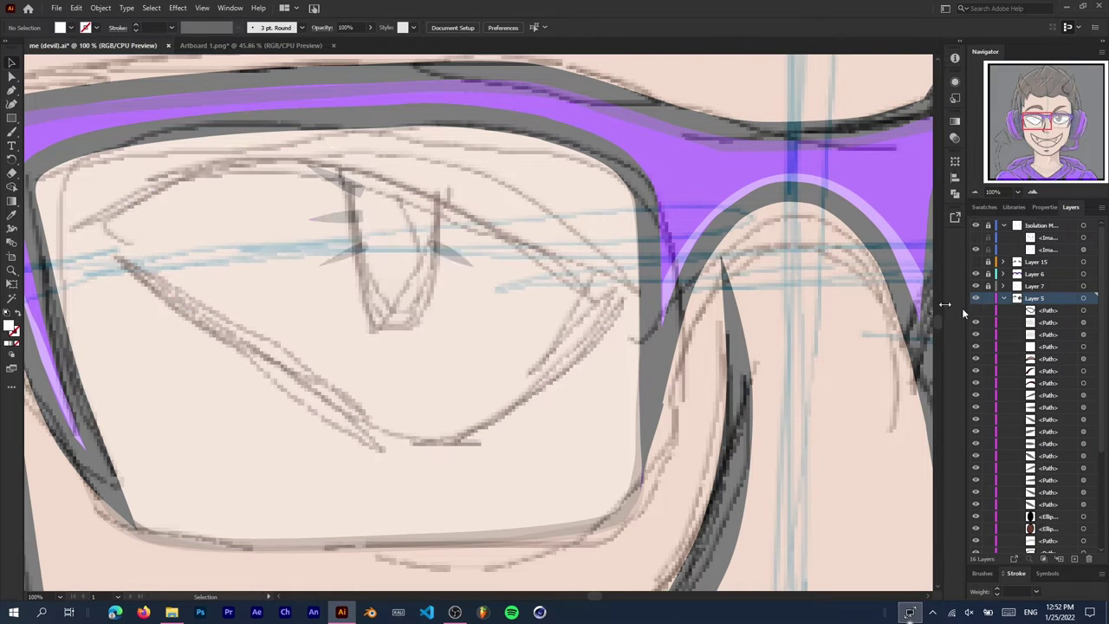
scroll(433, 180, up, 3)
scroll(608, 260, down, 3)
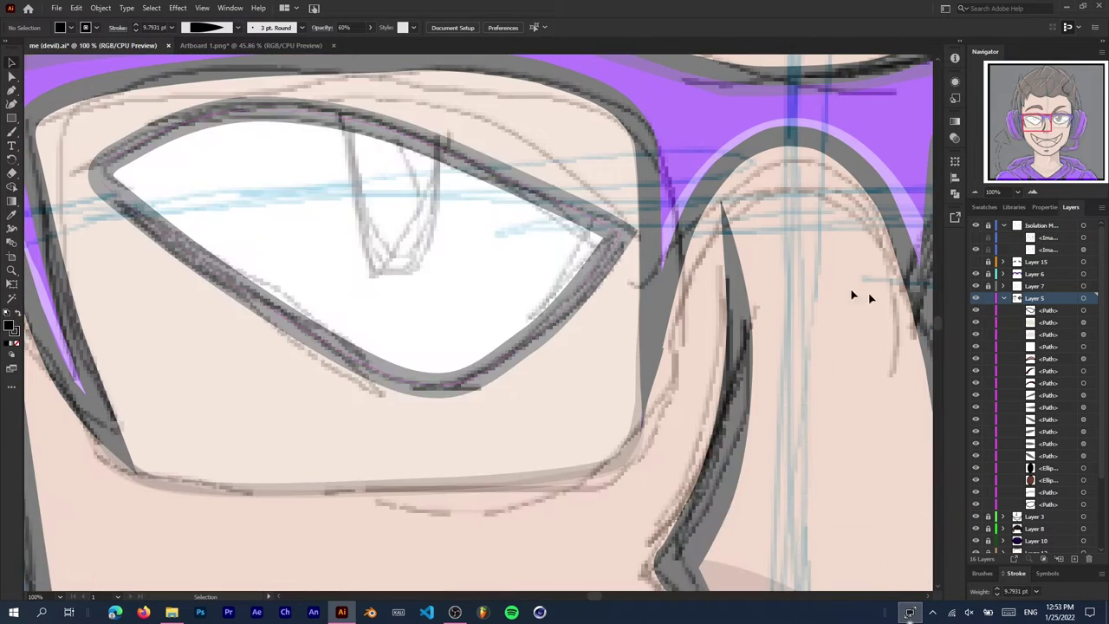
scroll(213, 317, down, 2)
scroll(509, 112, up, 3)
key(p)
click(509, 112)
click(498, 301)
Close the narrow pupil shape and trace the shaded upper-eyelid shape over the left eye.
drag(449, 379, 407, 381)
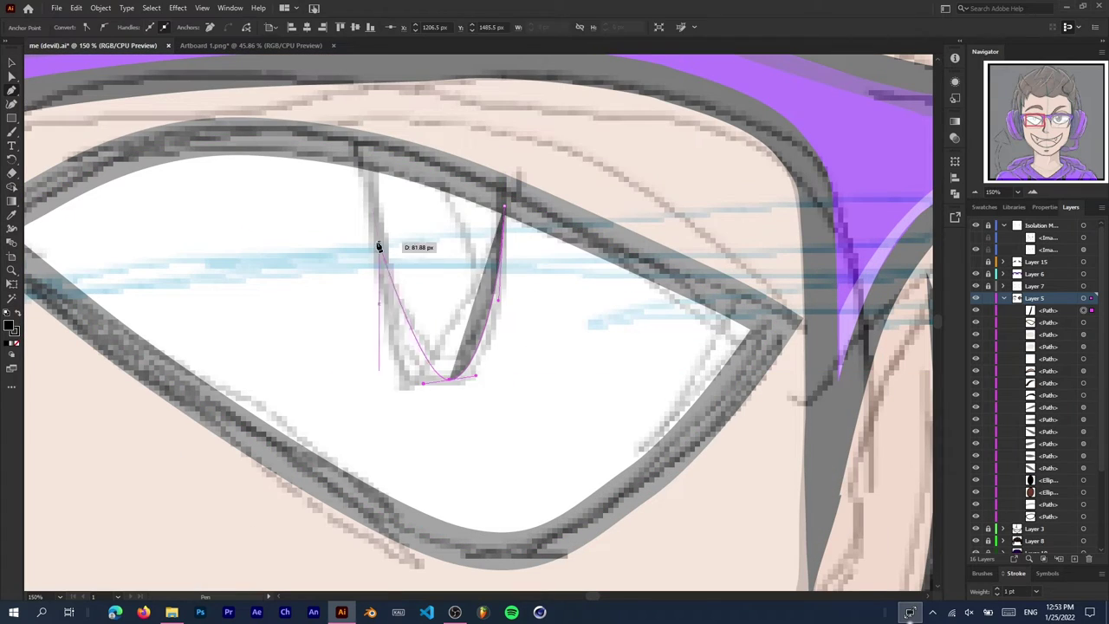
click(379, 160)
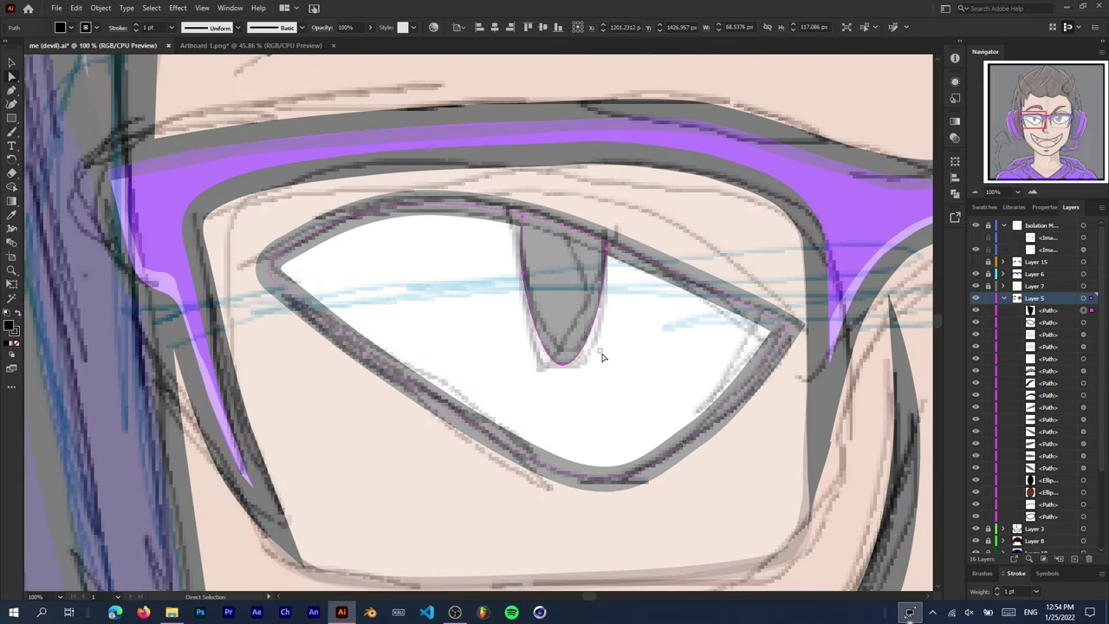
click(788, 320)
click(650, 209)
click(488, 189)
click(416, 189)
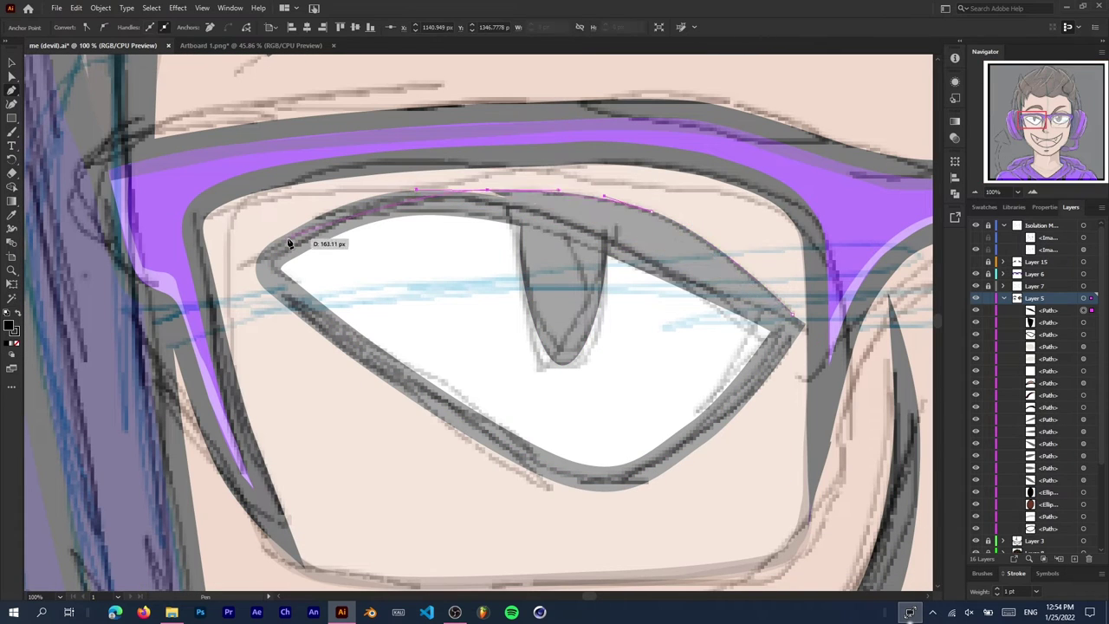
drag(300, 227, 337, 228)
click(358, 211)
click(453, 205)
click(564, 224)
drag(675, 283, 701, 296)
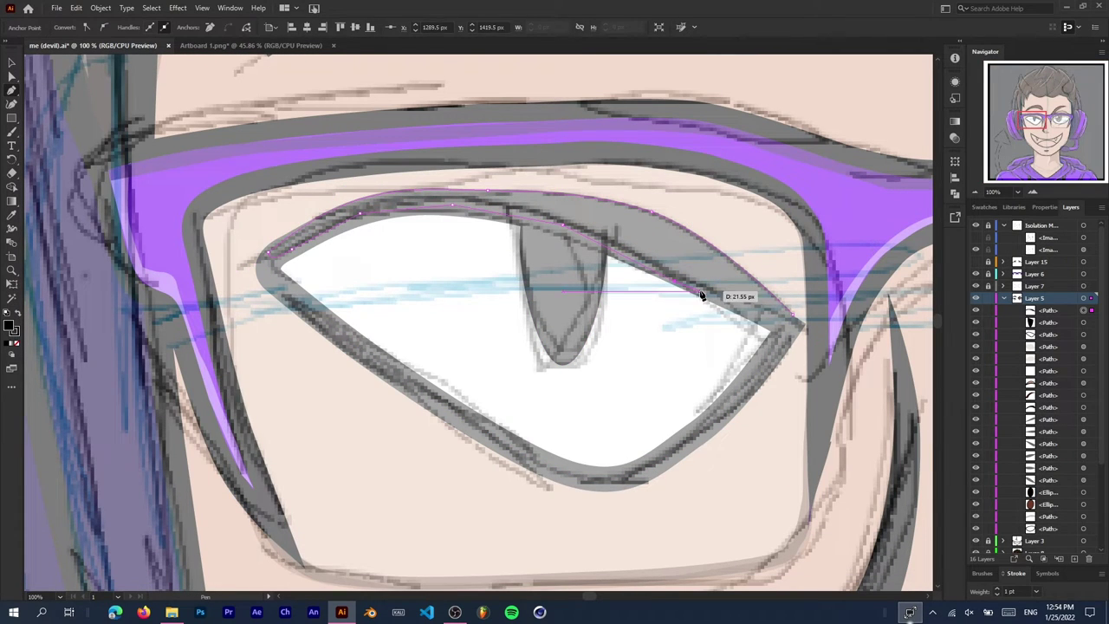
click(793, 320)
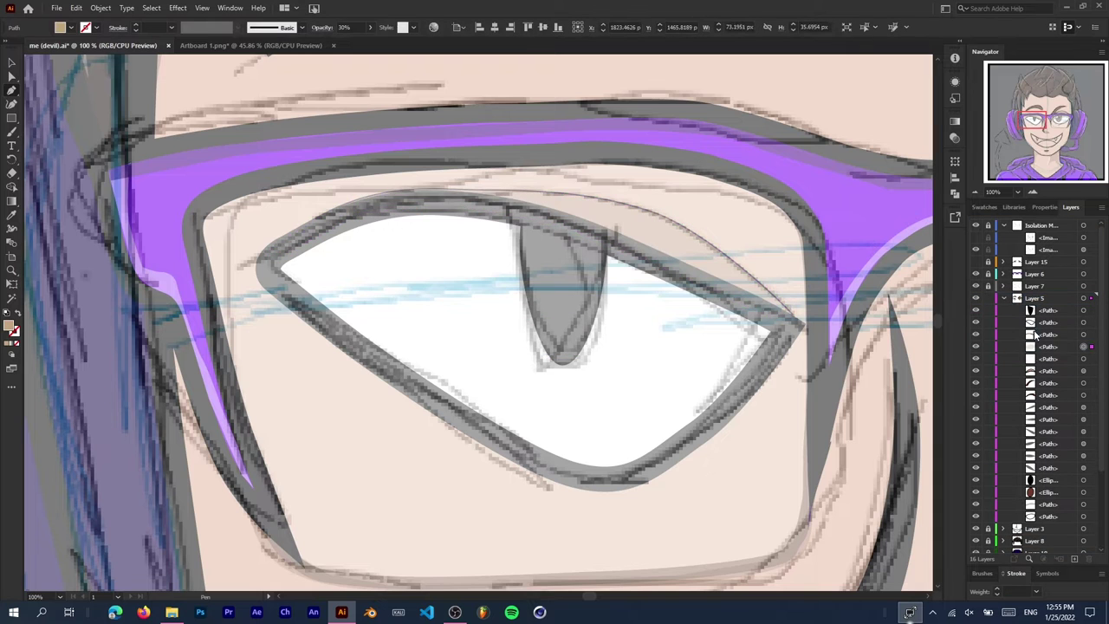
Hide the sketch and refine the left eye's upper eyelid curve with Direct Selection.
click(975, 249)
key(ctrl+minus)
key(ctrl+minus)
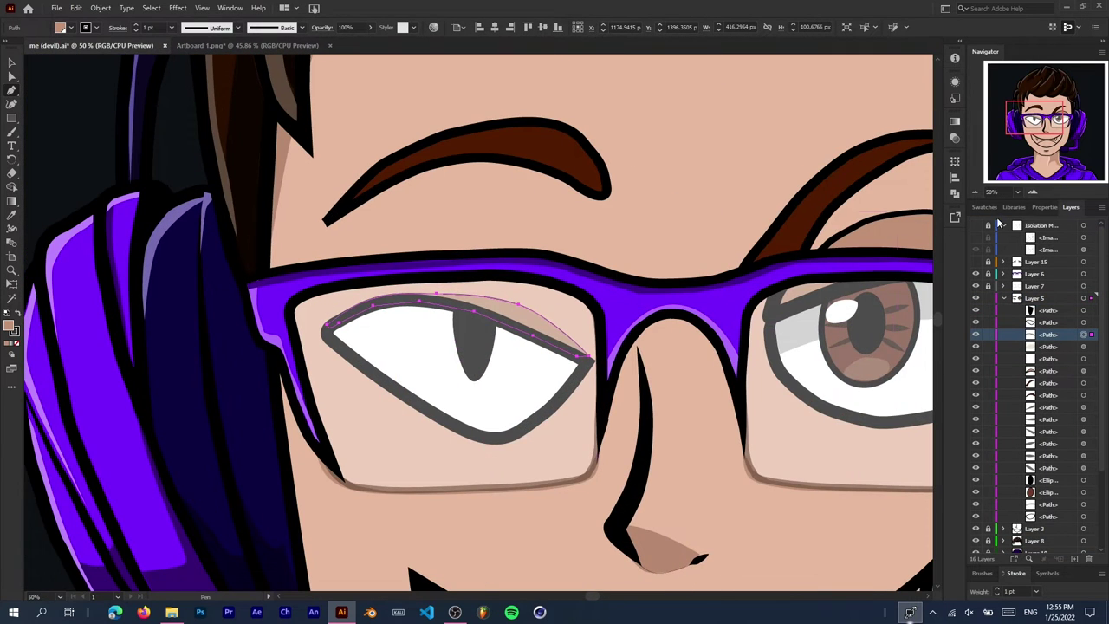
key(ctrl+plus)
key(ctrl+plus)
key(a)
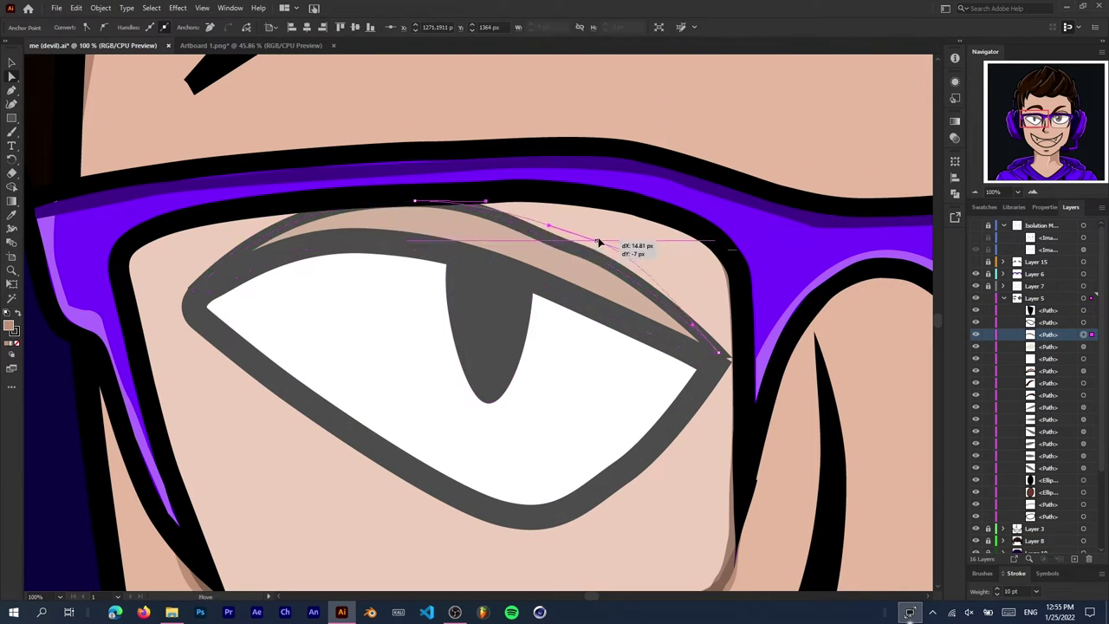
drag(598, 242, 605, 246)
Alt-drag a copy of the left eye into the right lens and fit the artwork to the window.
key(ctrl+minus)
key(ctrl+minus)
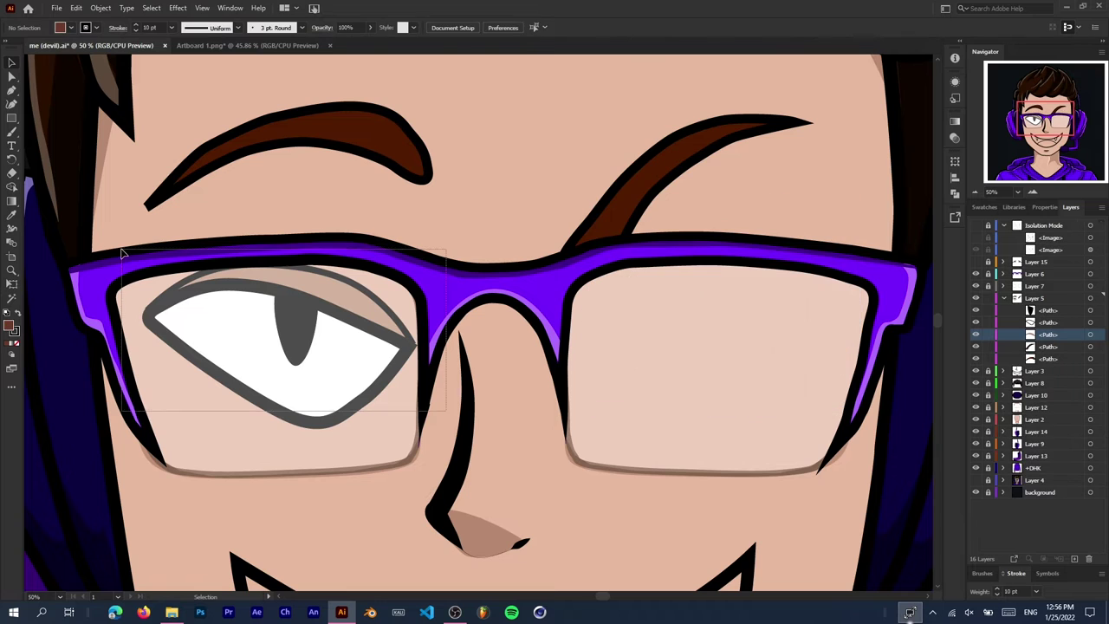
drag(143, 263, 572, 262)
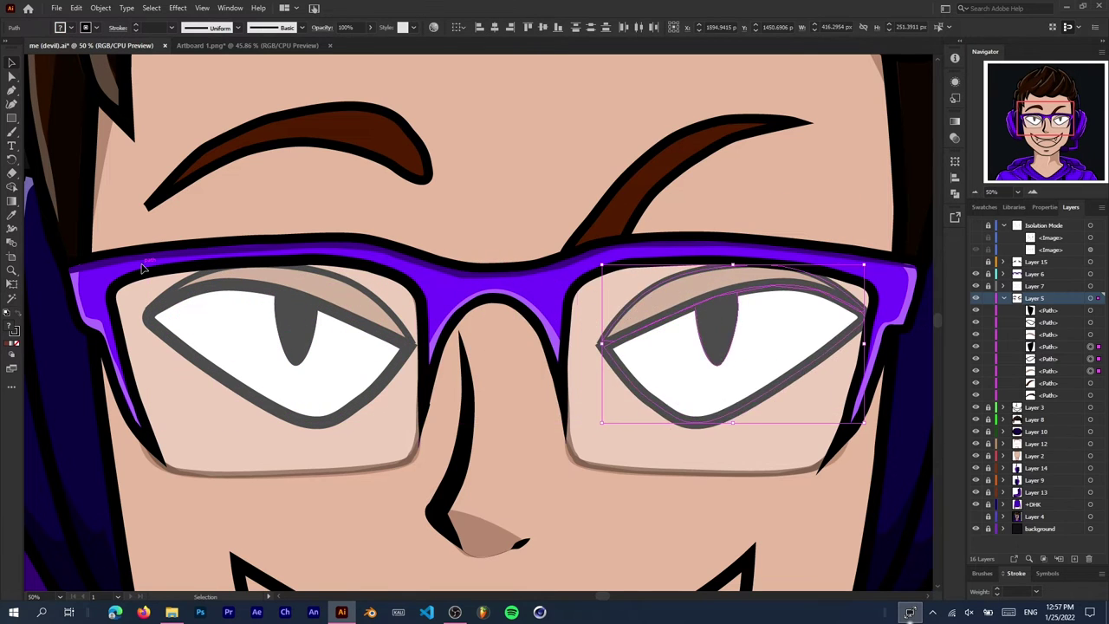
key(ctrl+0)
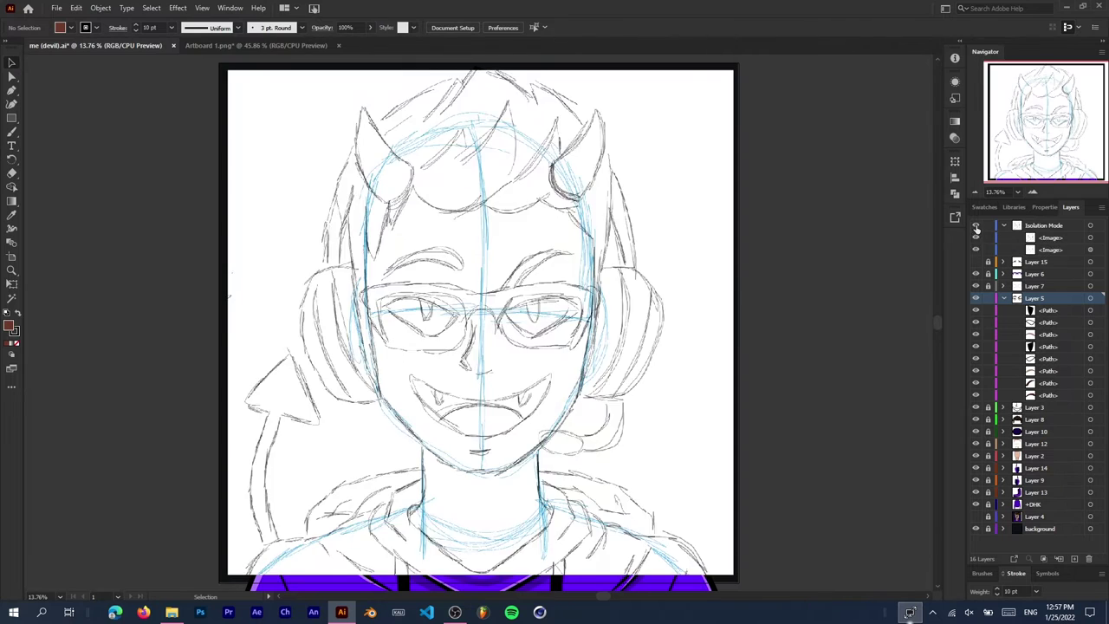
Show the sketch and pull the right eye's outline up onto the upper lid line.
click(975, 225)
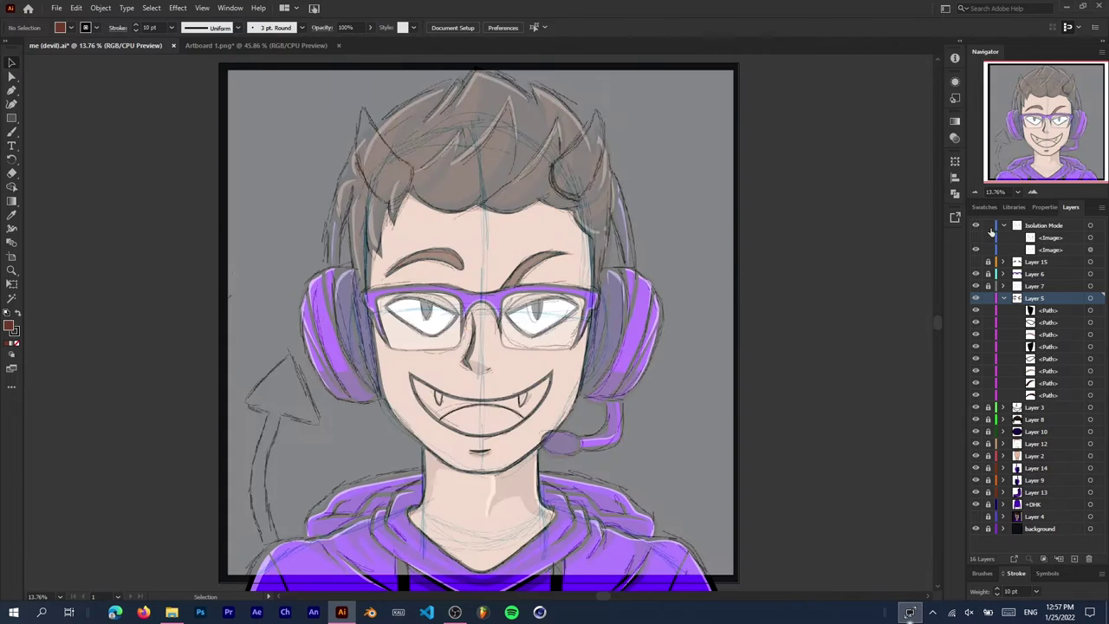
key(ctrl+1)
key(a)
click(559, 347)
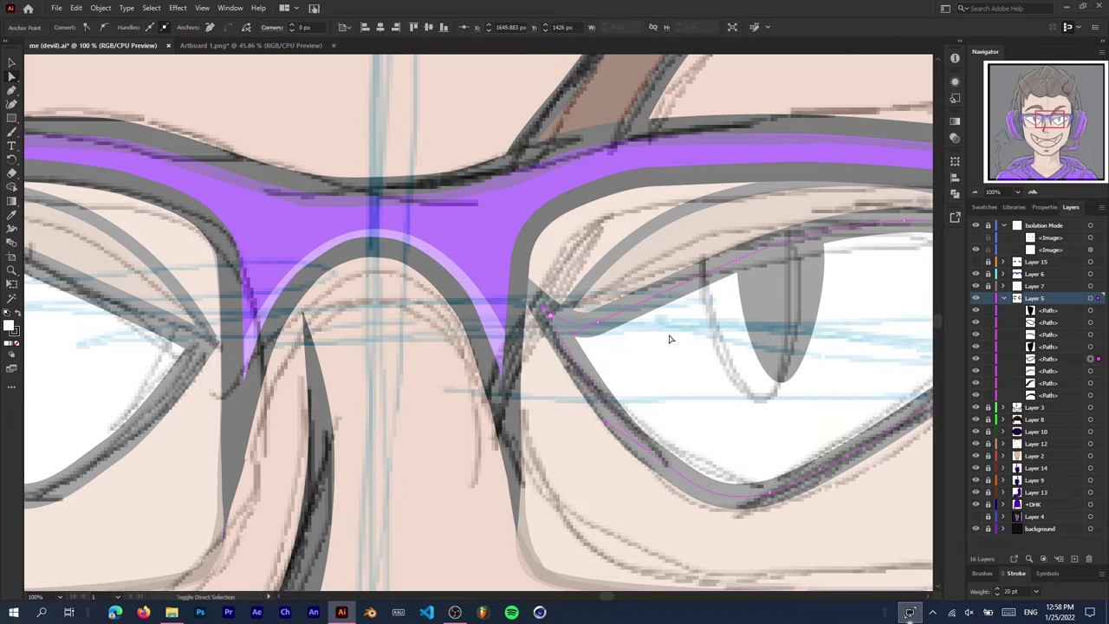
drag(669, 339, 777, 237)
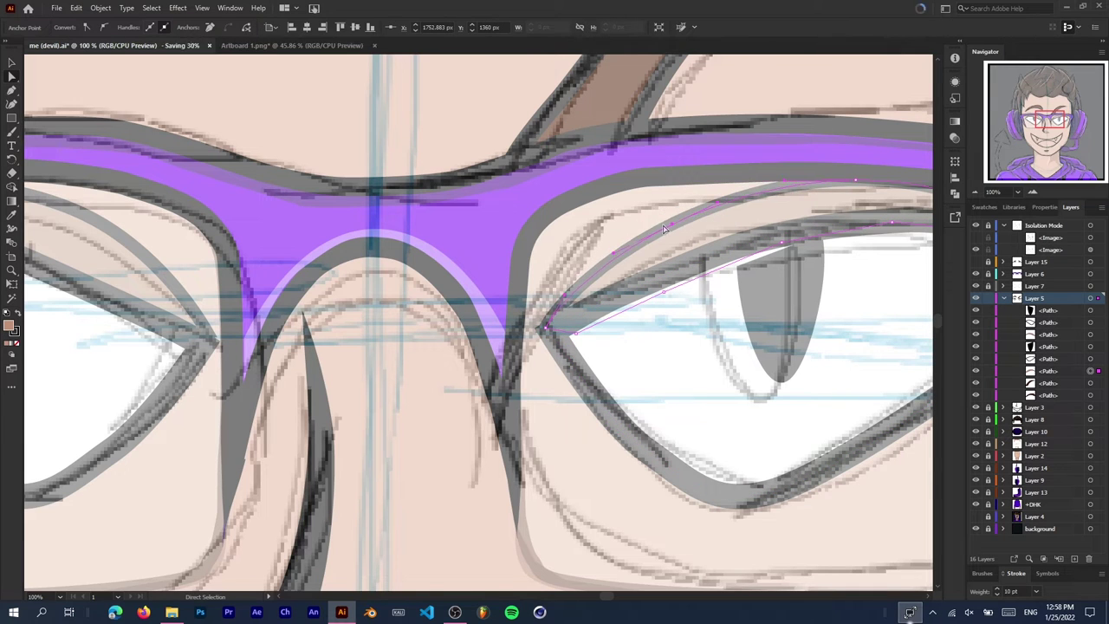
Nudge the right eye's pupil slightly left and down to match the sketch.
scroll(663, 228, down, 2)
scroll(222, 235, down, 2)
scroll(534, 291, up, 3)
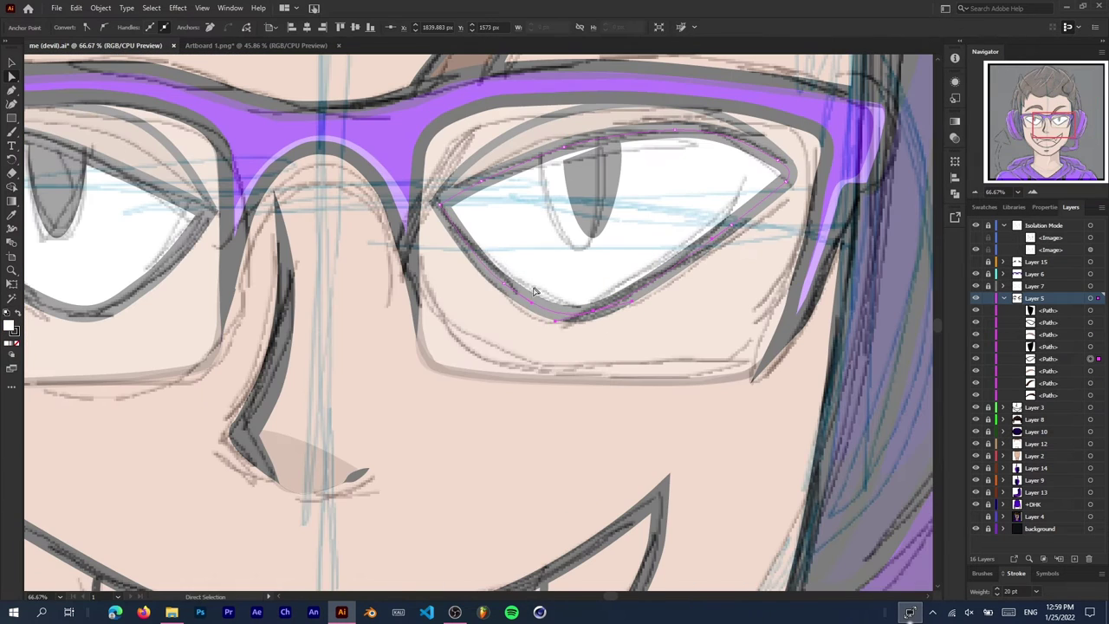
scroll(693, 247, up, 2)
click(618, 242)
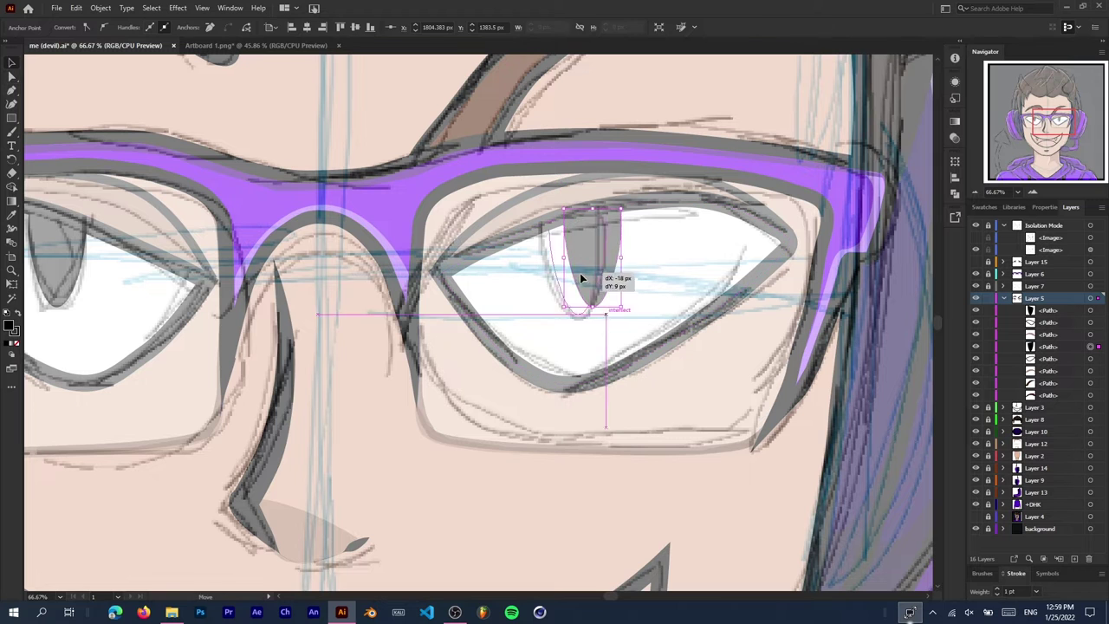
drag(582, 278, 577, 280)
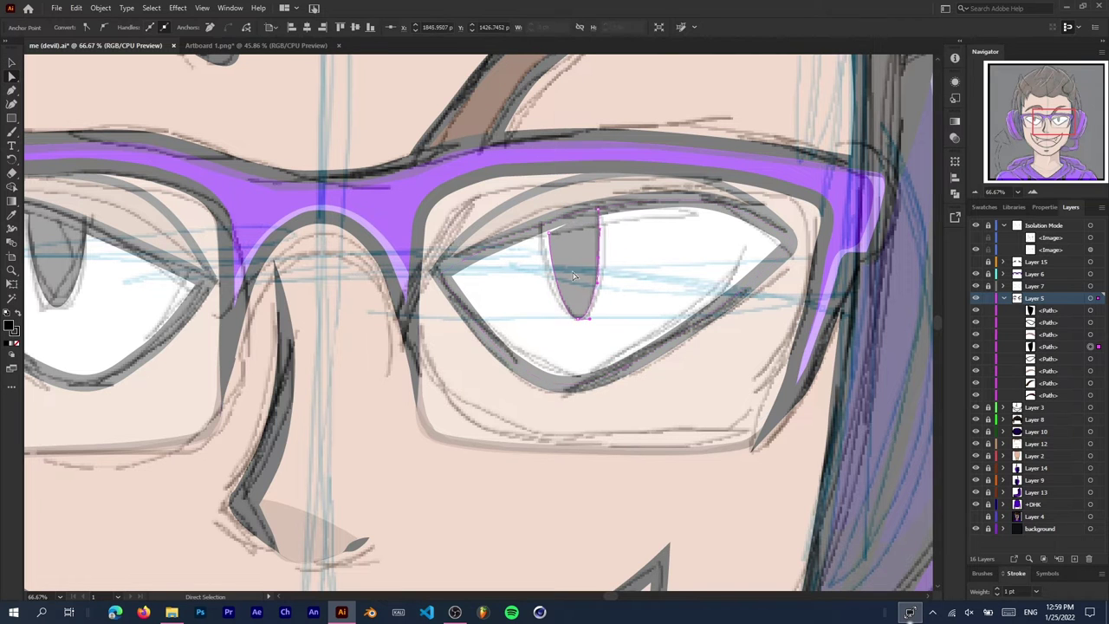
scroll(530, 308, down, 3)
Draw white-filled, strokeless shapes inside both fangs.
scroll(520, 396, up, 3)
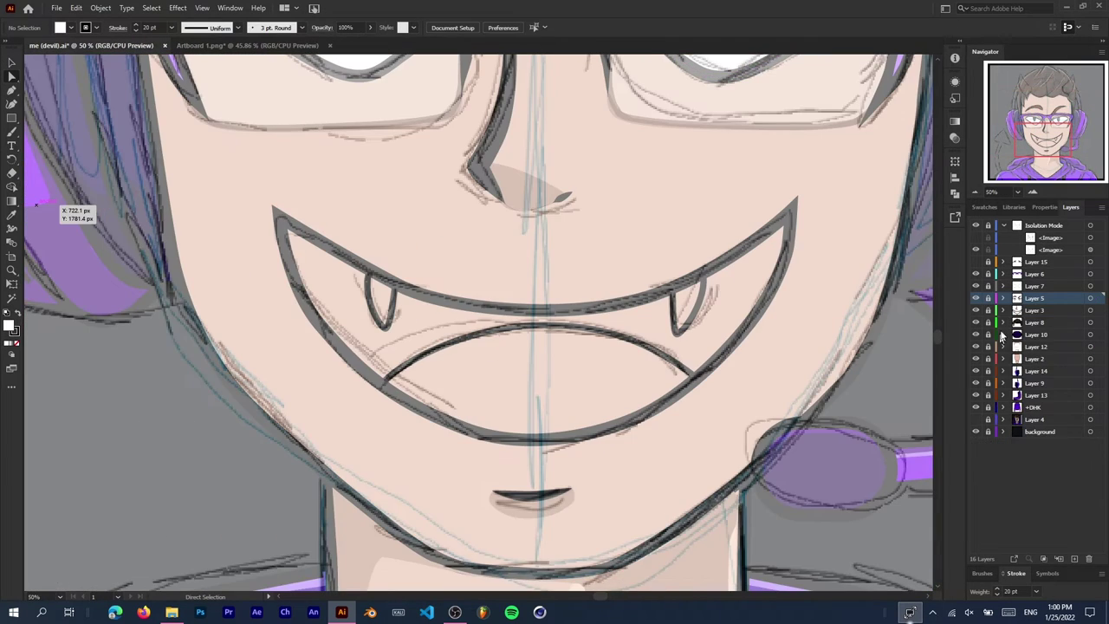
click(619, 408)
key(p)
scroll(718, 300, up, 2)
drag(640, 251, 637, 189)
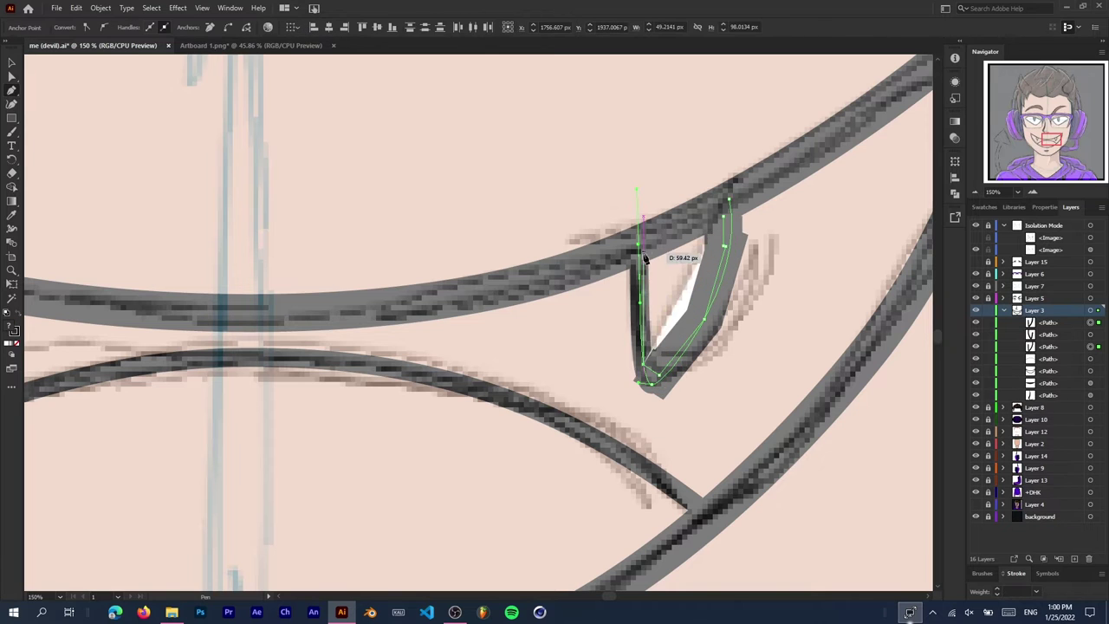
click(693, 227)
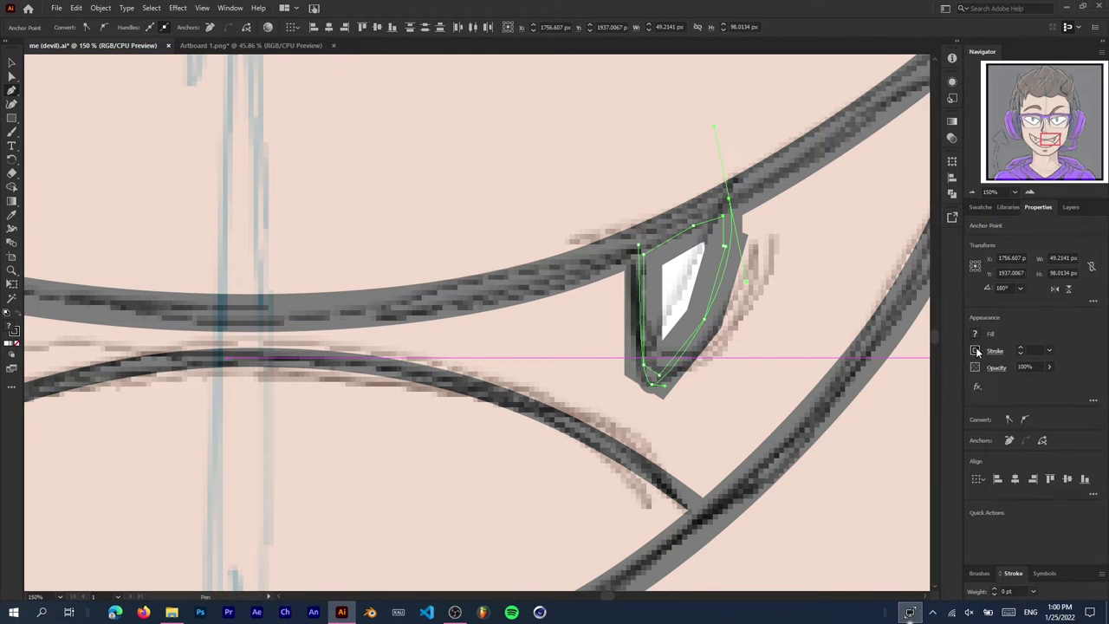
mouse_move(725, 228)
mouse_down()
mouse_move(718, 251)
mouse_move(745, 277)
mouse_up()
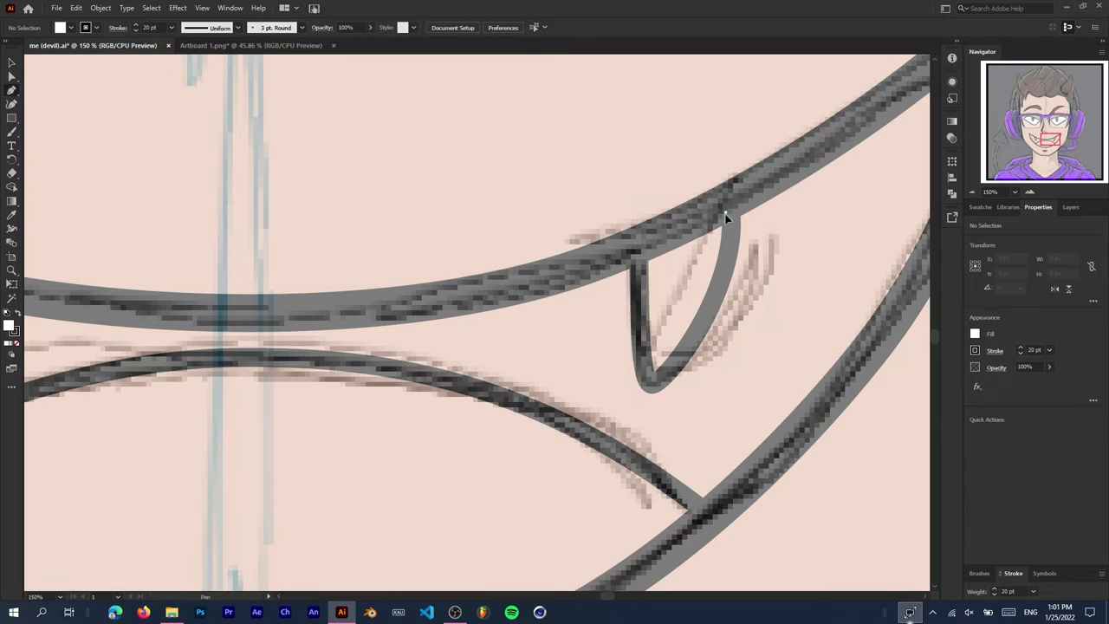
mouse_move(650, 381)
mouse_down()
mouse_move(676, 365)
mouse_move(654, 379)
mouse_up()
key(slash)
drag(727, 214, 726, 213)
click(1071, 207)
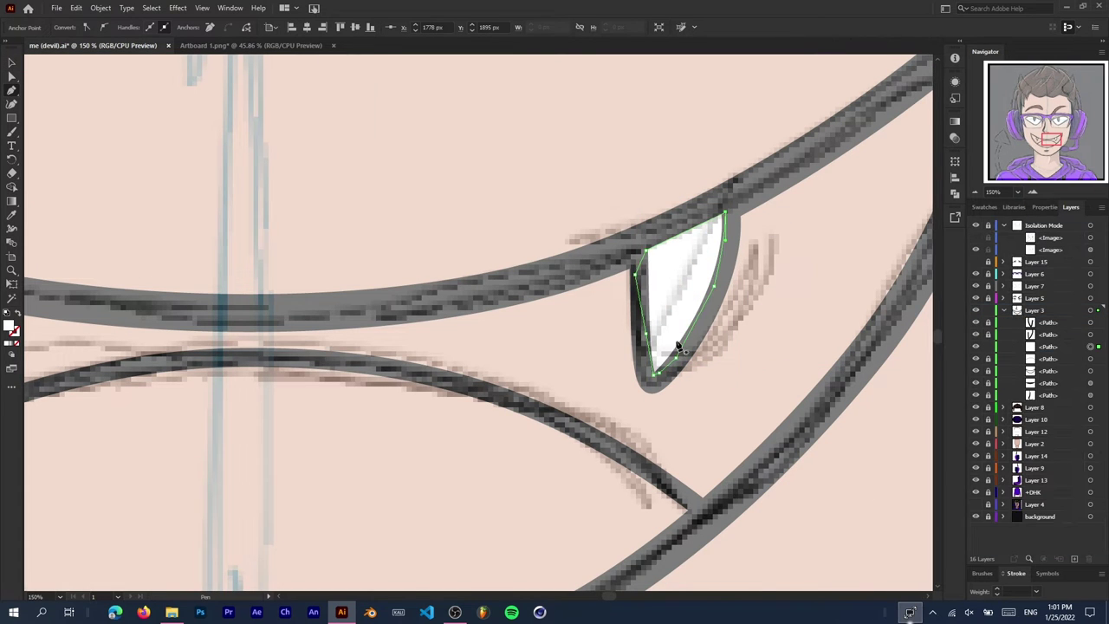
drag(678, 346, 276, 340)
click(1044, 206)
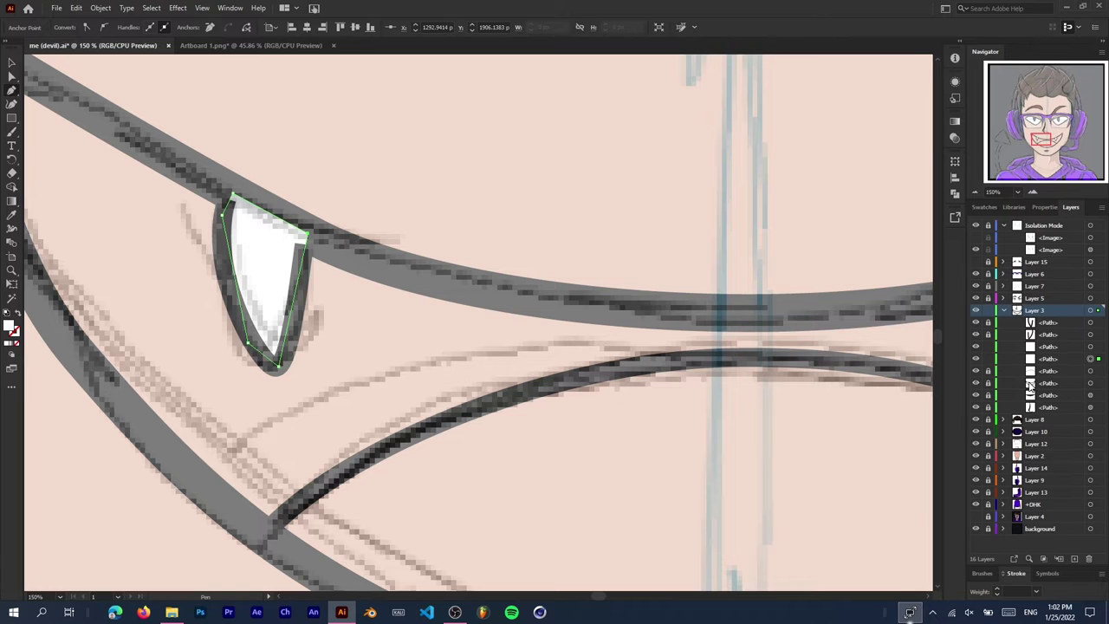
Trace the inside of the mouth as a new shape and fill it pink-red.
drag(638, 376, 474, 255)
click(104, 437)
drag(786, 292, 806, 286)
drag(867, 424, 537, 582)
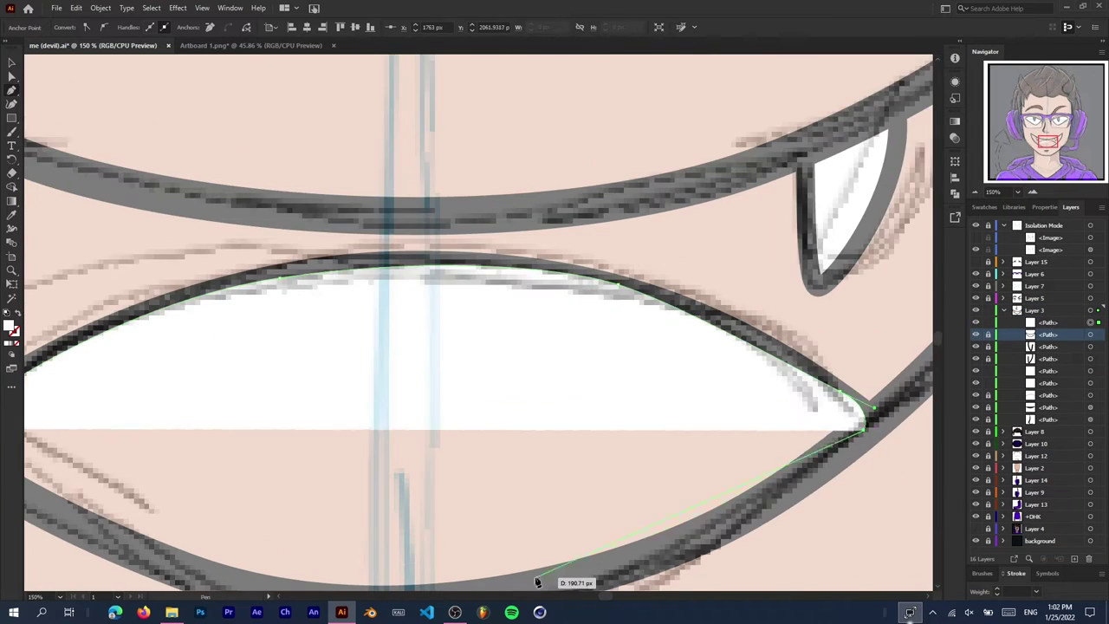
click(604, 494)
click(264, 453)
click(54, 318)
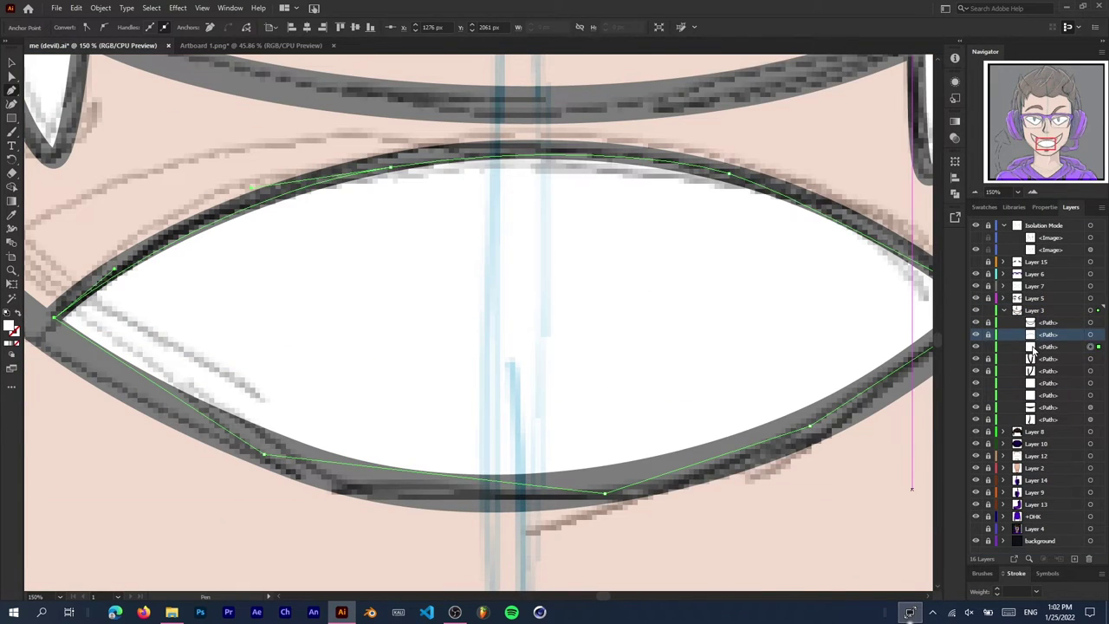
click(1044, 206)
click(974, 334)
click(852, 457)
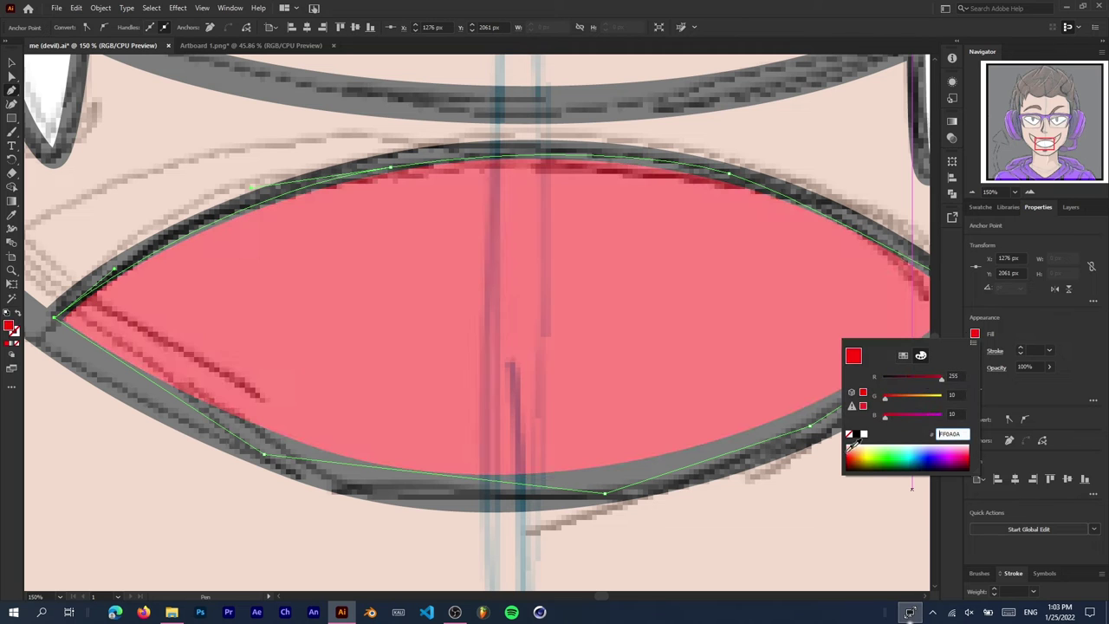
key(Escape)
Open the Color panel from the Window menu and move it aside.
click(952, 137)
click(230, 8)
click(275, 211)
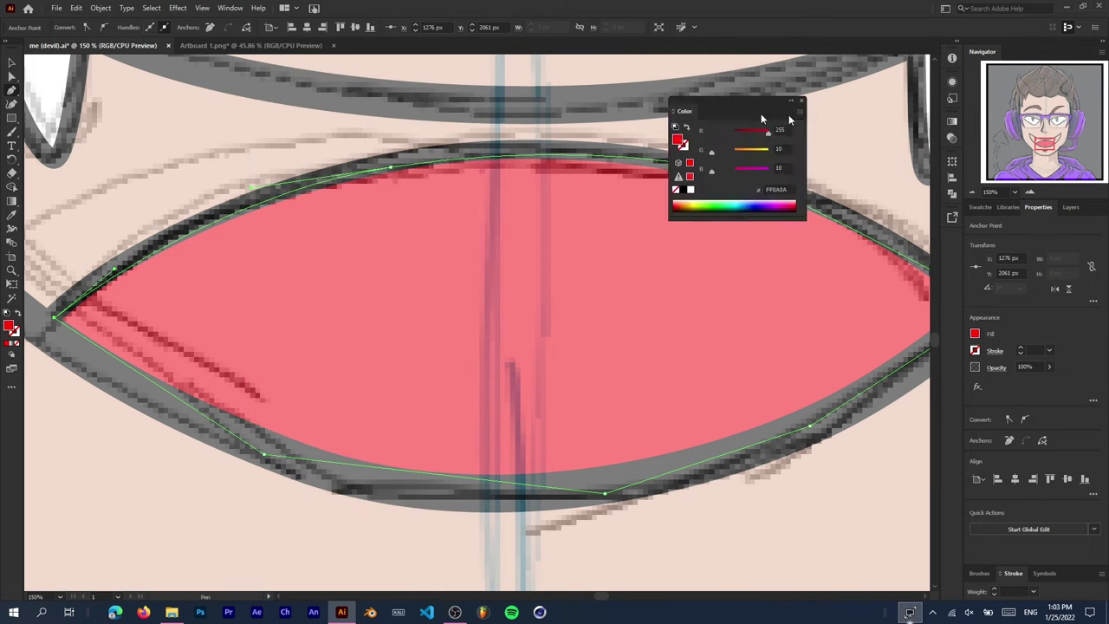
drag(788, 114, 924, 247)
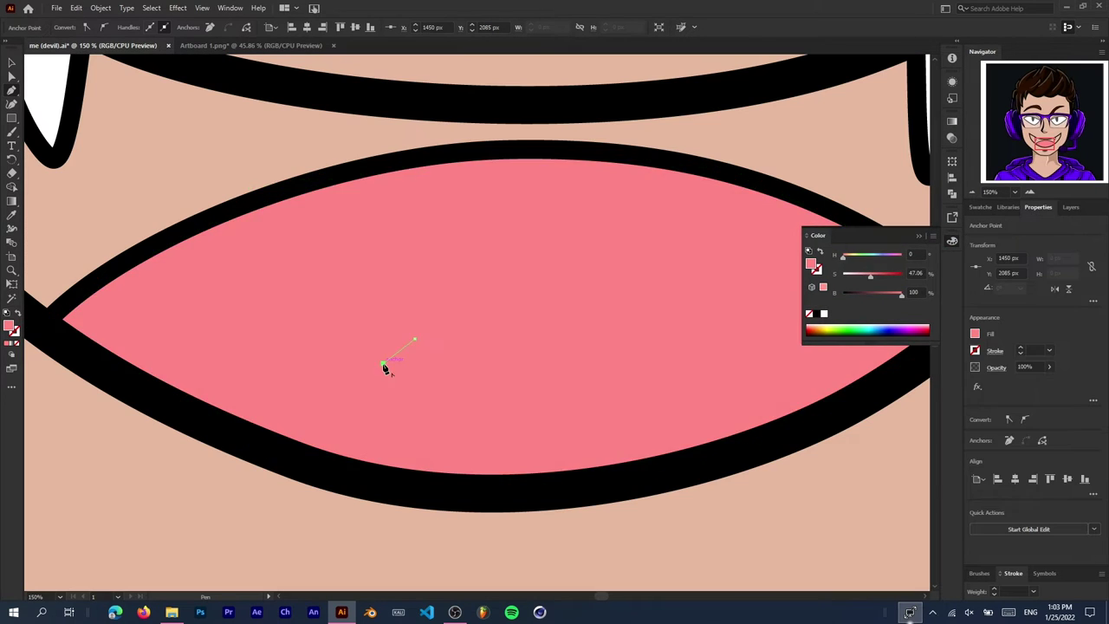
Draw a darker shadow shape across the top of the mouth.
scroll(385, 368, down, 5)
scroll(519, 329, up, 2)
click(721, 325)
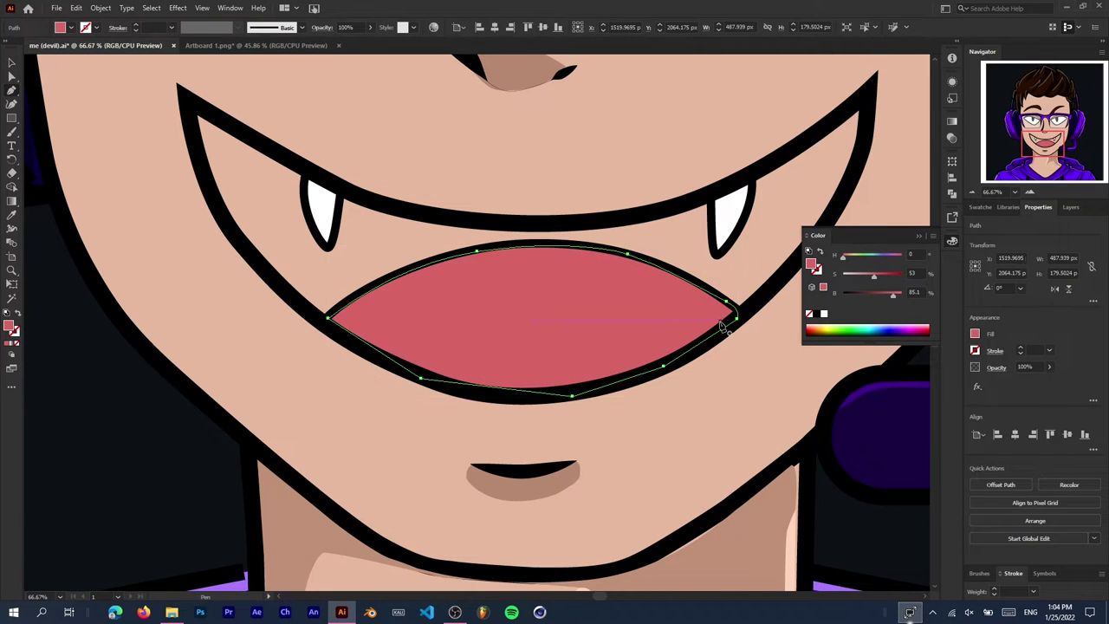
key(ctrl+1)
click(1071, 207)
click(730, 317)
drag(434, 227, 347, 257)
drag(216, 285, 153, 340)
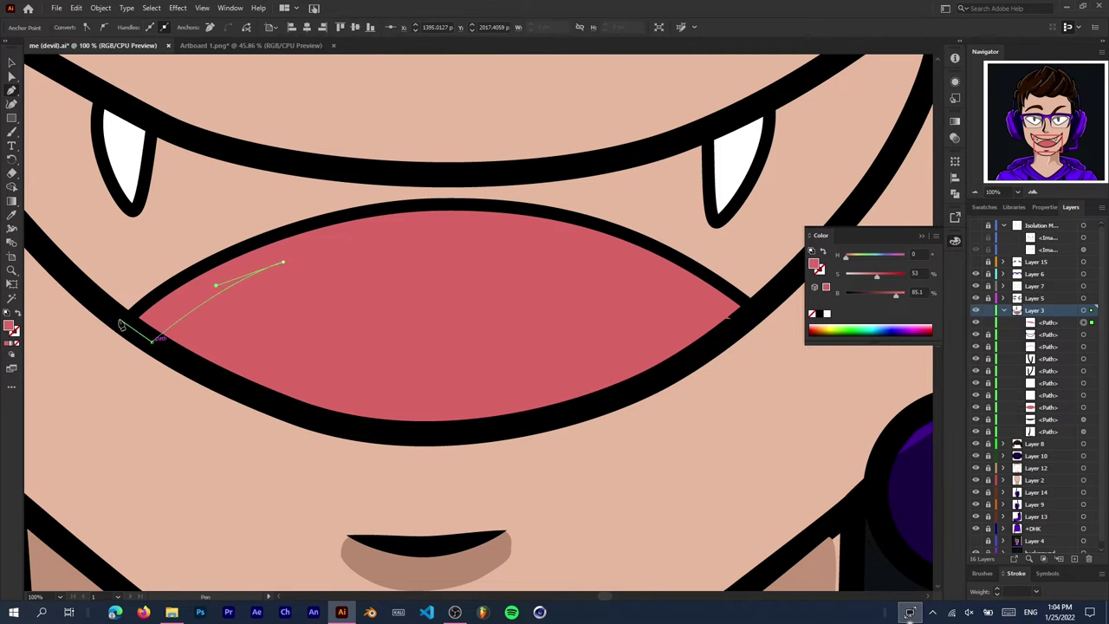
click(755, 312)
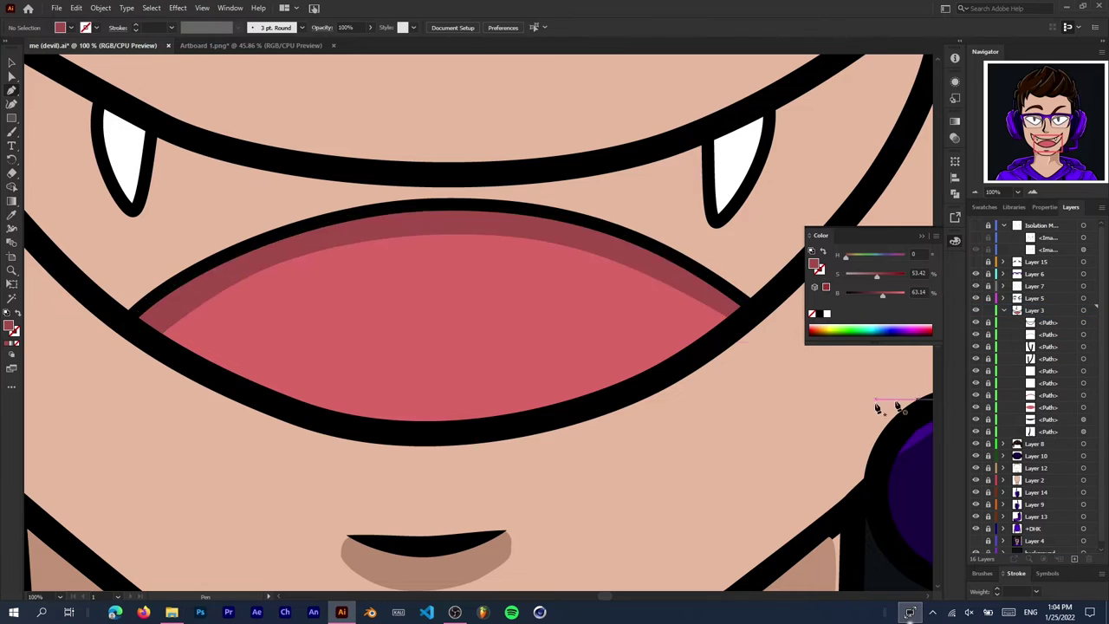
Nudge the mouth shadow's inner-curve anchor downward.
scroll(890, 404, up, 2)
key(a)
click(293, 356)
key(shift+Down)
key(shift+Down)
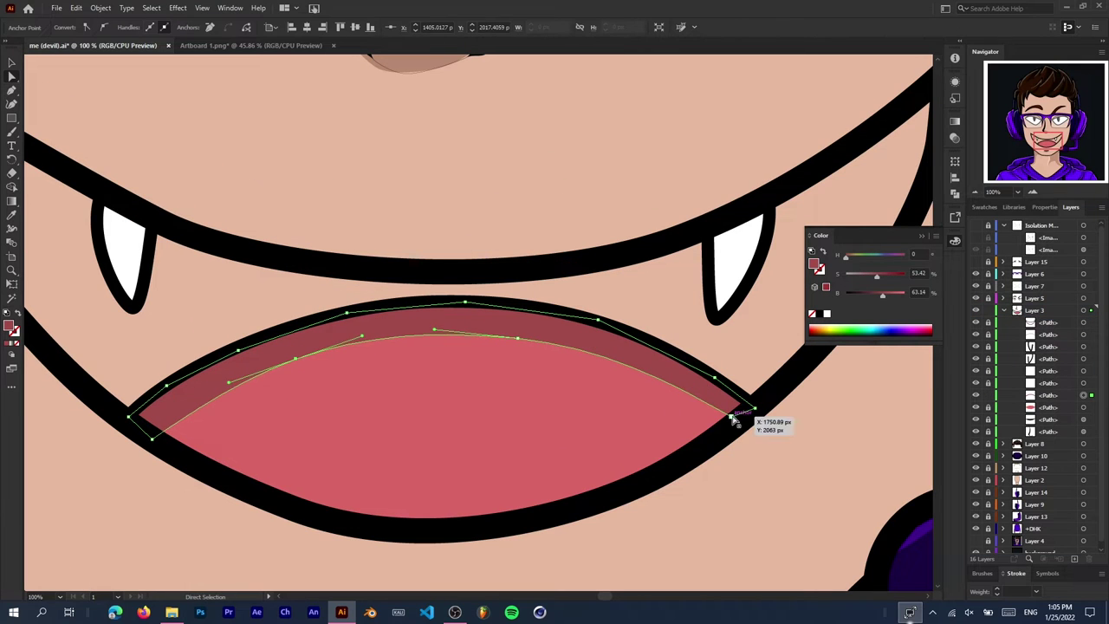
click(726, 229)
Add light grey shading shapes inside the fangs.
click(713, 318)
key(ctrl+plus)
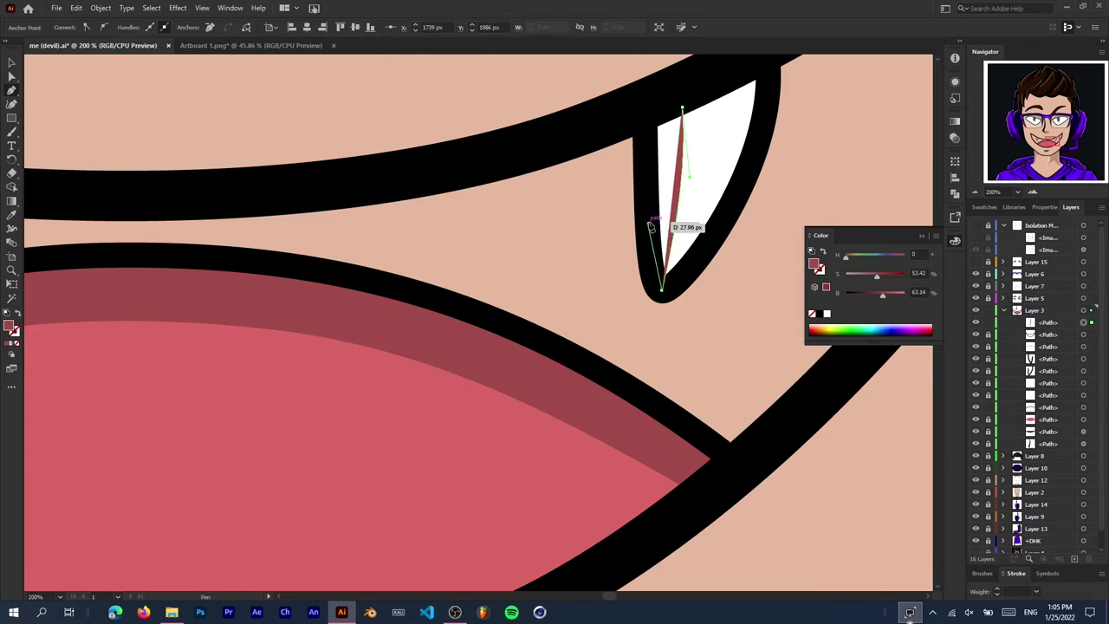
drag(882, 295, 896, 296)
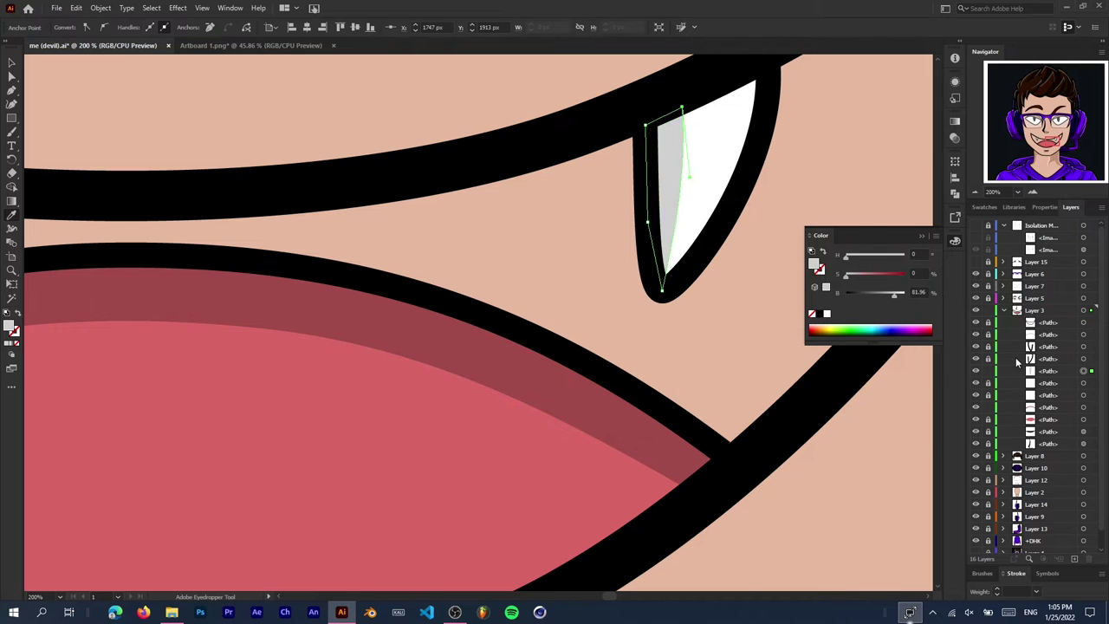
key(p)
drag(713, 121, 211, 95)
click(240, 60)
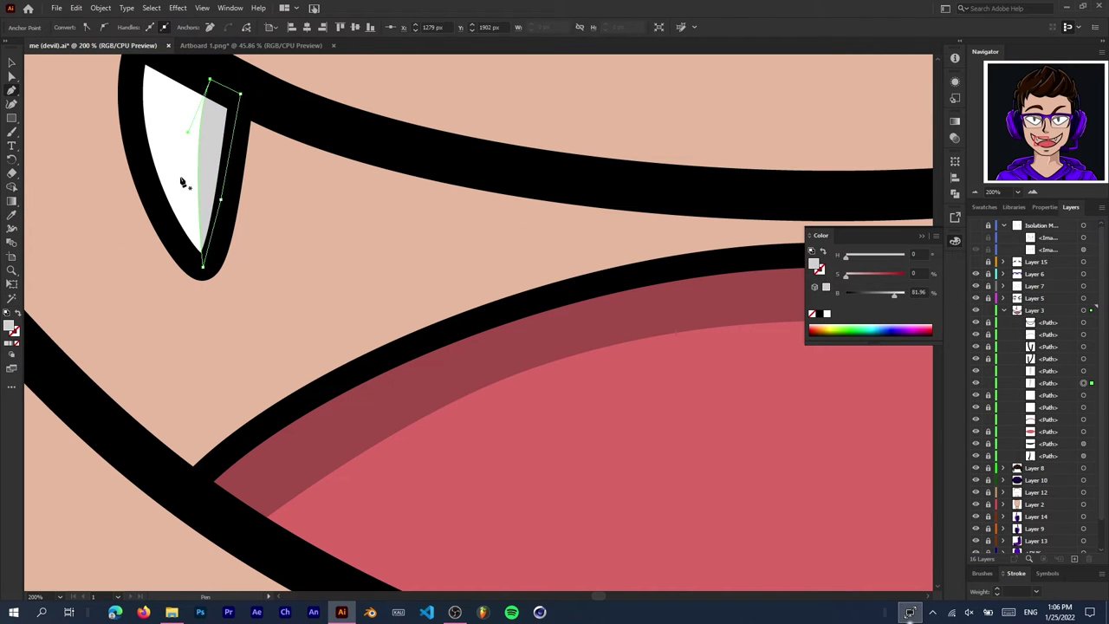
key(ctrl+minus)
key(ctrl+minus)
key(ctrl+minus)
Trace a mouth-interior fill shape around the lower lip, left corner and upper lip.
key(p)
click(631, 364)
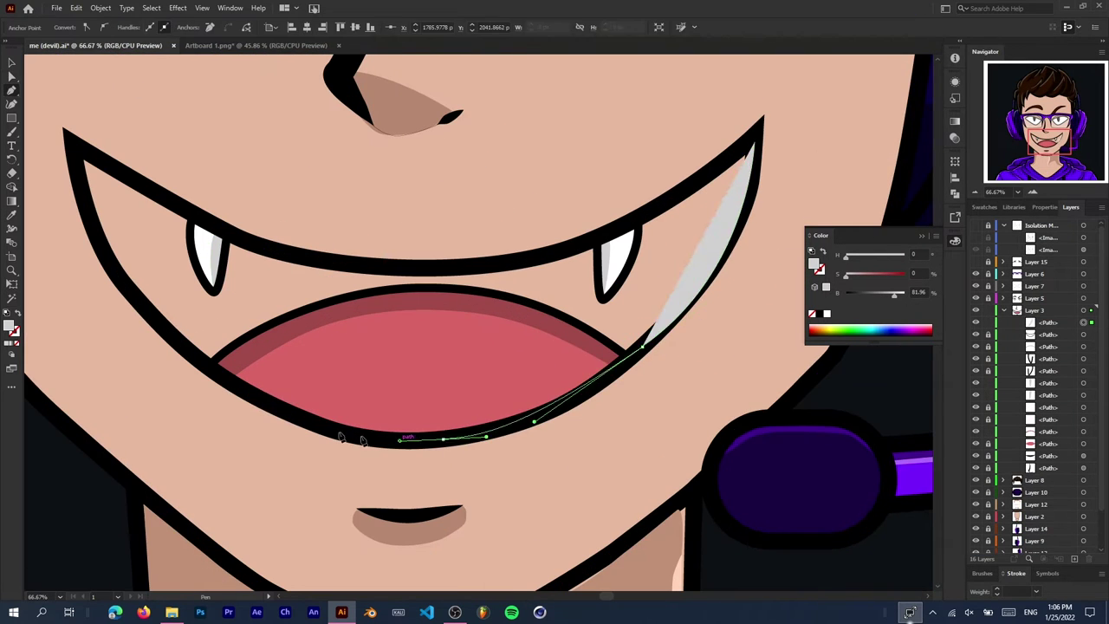
click(276, 404)
click(178, 344)
click(112, 269)
click(73, 146)
click(157, 188)
click(260, 250)
click(308, 252)
click(452, 259)
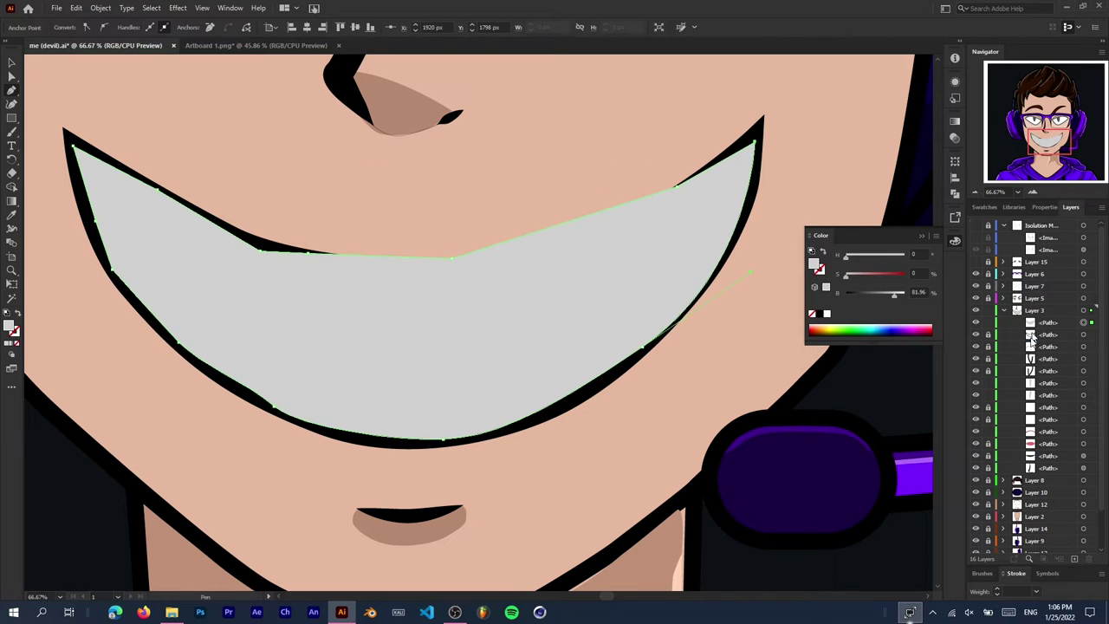
Send the mouth fill behind the teeth and lips and darken it to near-black maroon.
drag(1031, 334, 1043, 432)
click(1081, 444)
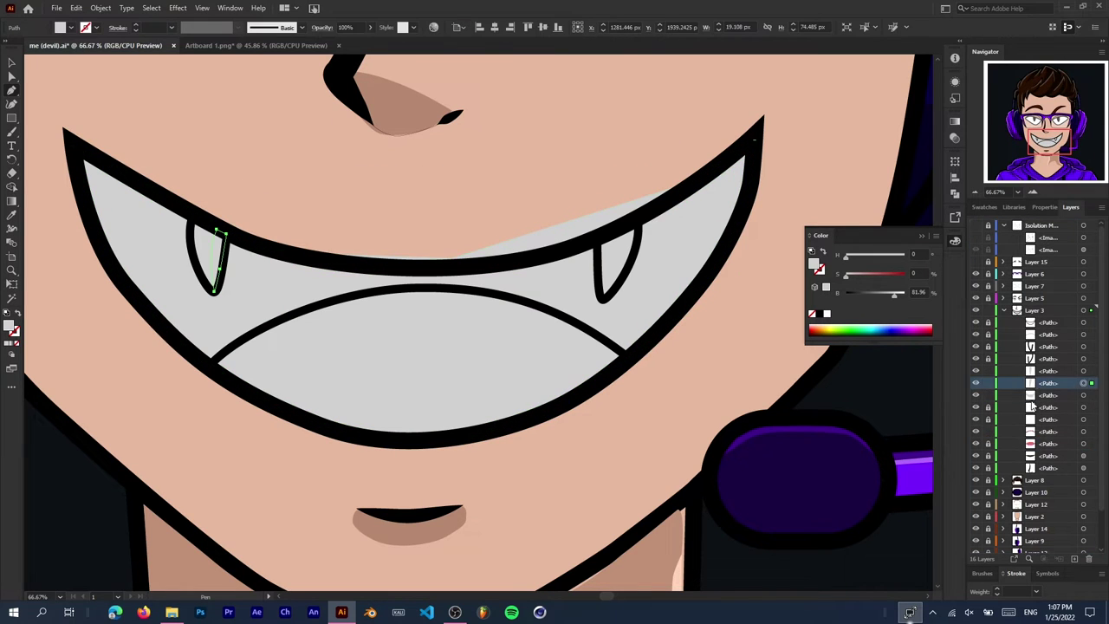
click(1083, 443)
mouse_move(894, 294)
mouse_down()
mouse_move(860, 294)
mouse_move(874, 276)
mouse_move(853, 296)
mouse_up()
key(a)
click(453, 259)
key(ctrl+0)
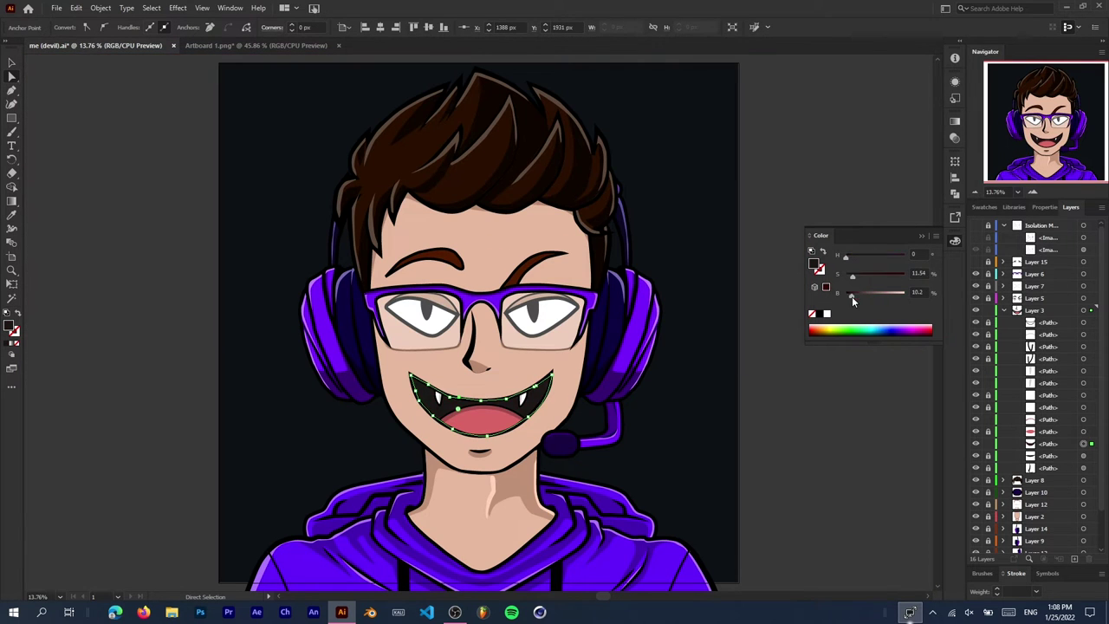
Apply the dark blue-grey outline colour to the fangs with the Eyedropper and view the whole artboard.
scroll(817, 416, up, 2)
scroll(713, 425, up, 1)
scroll(663, 421, up, 2)
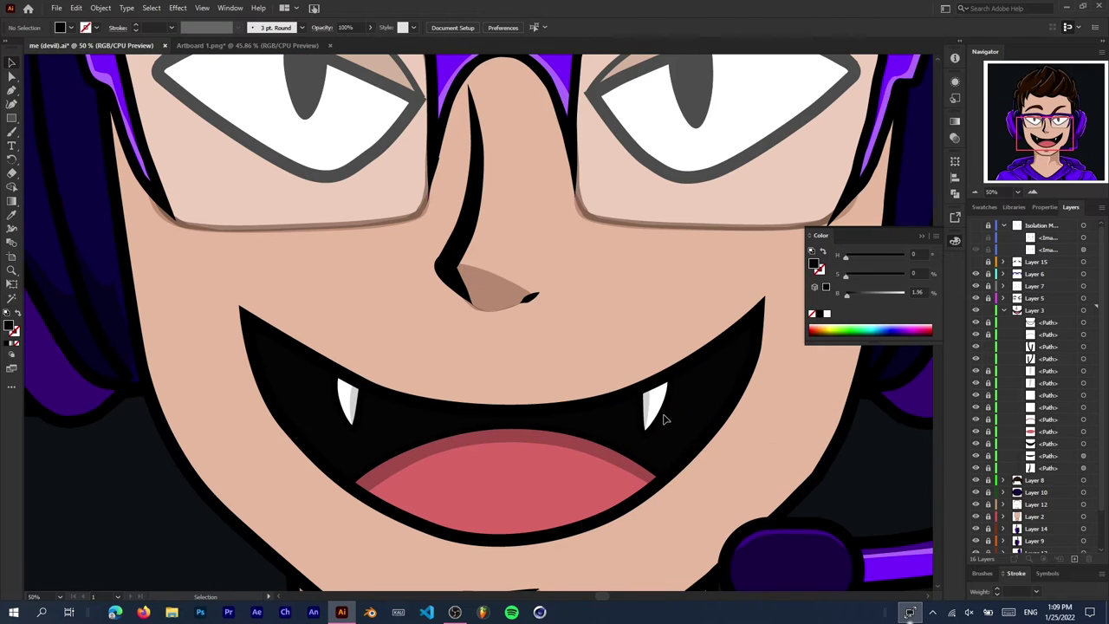
click(656, 403)
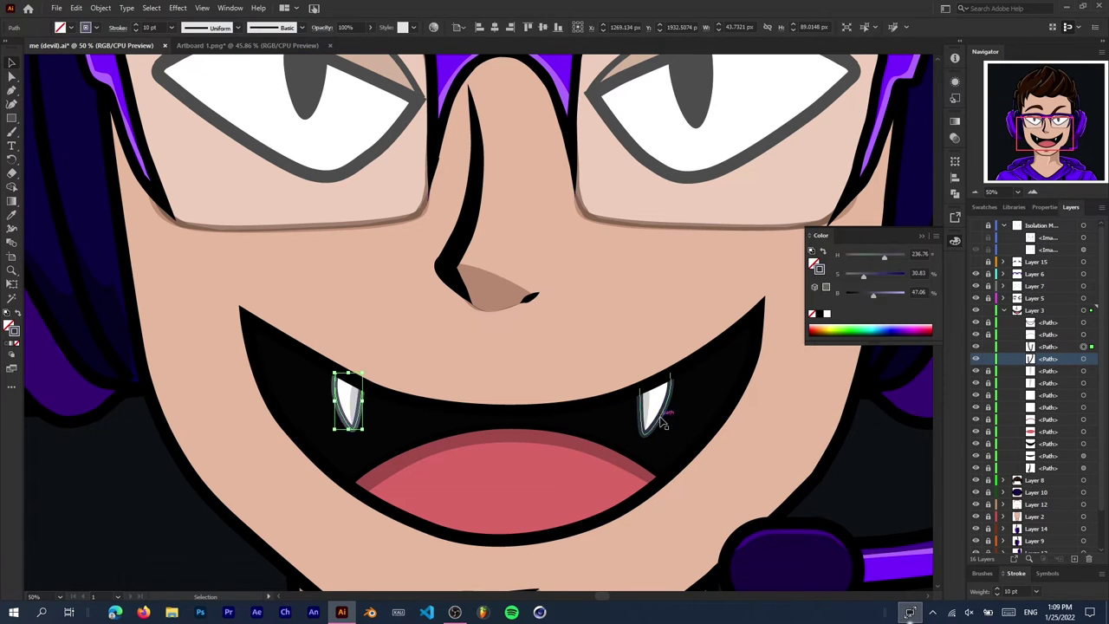
key(i)
scroll(520, 502, up, 2)
click(735, 392)
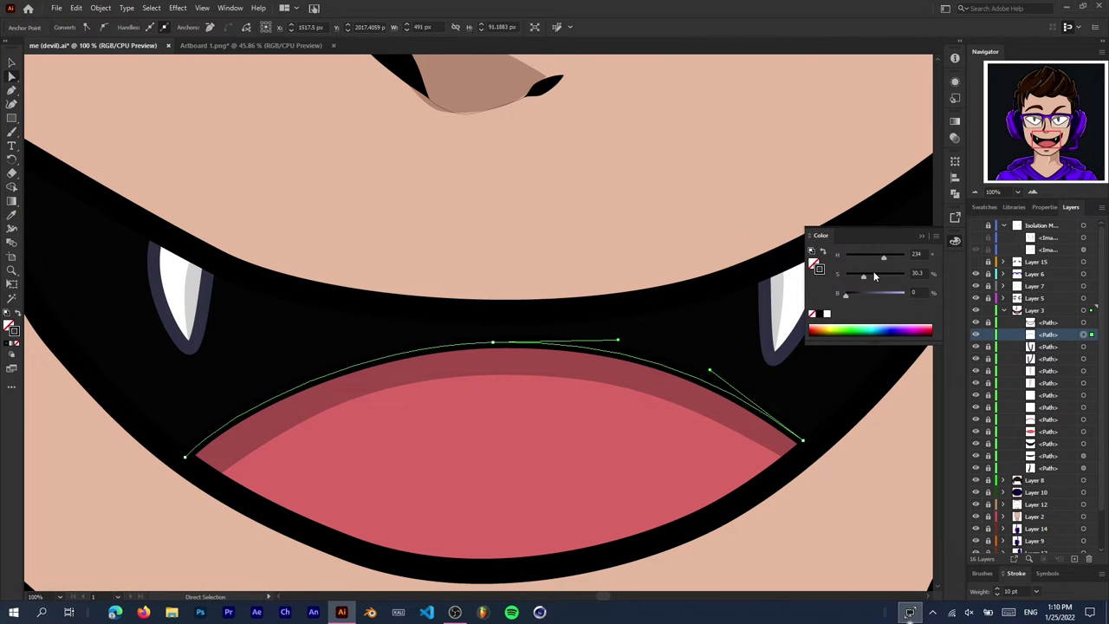
key(ctrl+0)
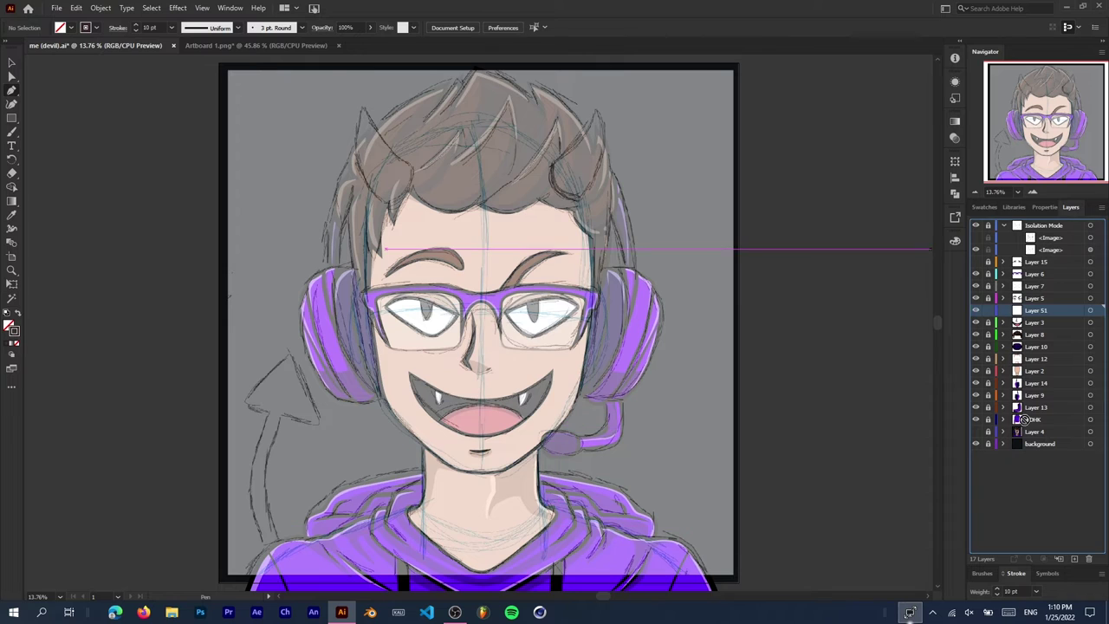
Move Layer 51 below the +OHK layer and trace the arrow-tipped tail over the sketch.
drag(1025, 419, 1026, 421)
scroll(392, 497, up, 3)
click(350, 301)
scroll(495, 173, up, 2)
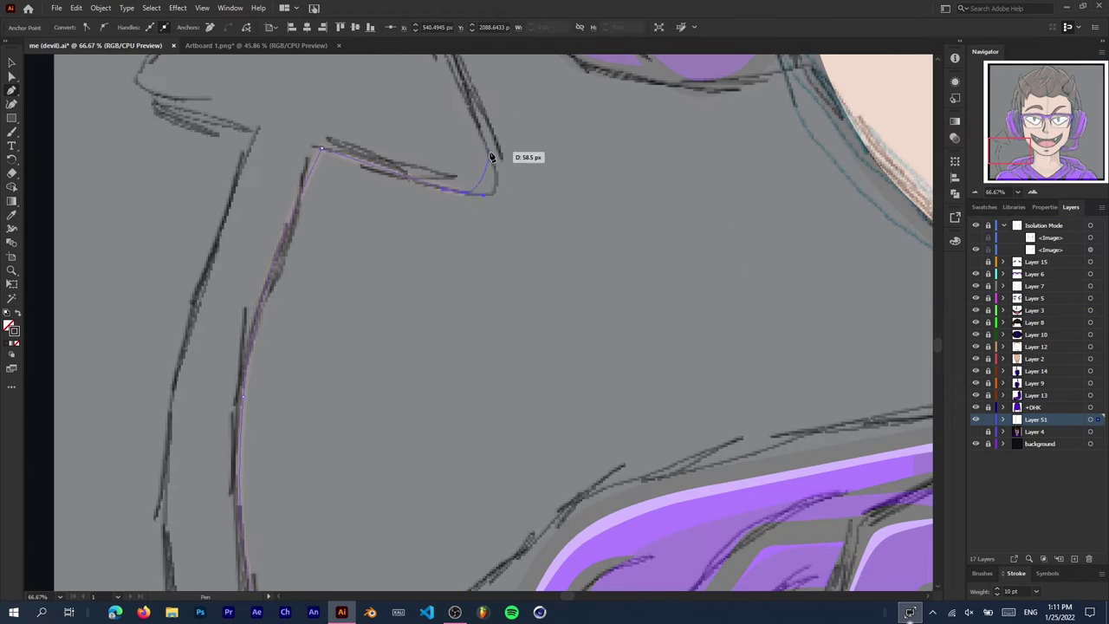
scroll(384, 87, up, 3)
scroll(344, 242, up, 3)
scroll(344, 242, up, 1)
drag(354, 156, 334, 169)
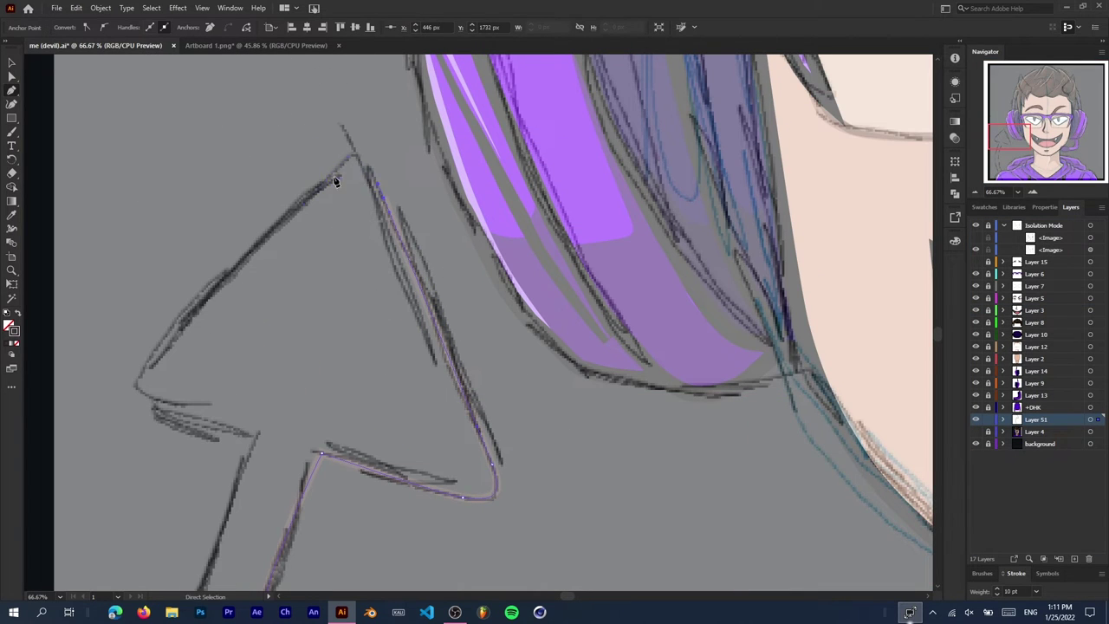
scroll(173, 451, down, 3)
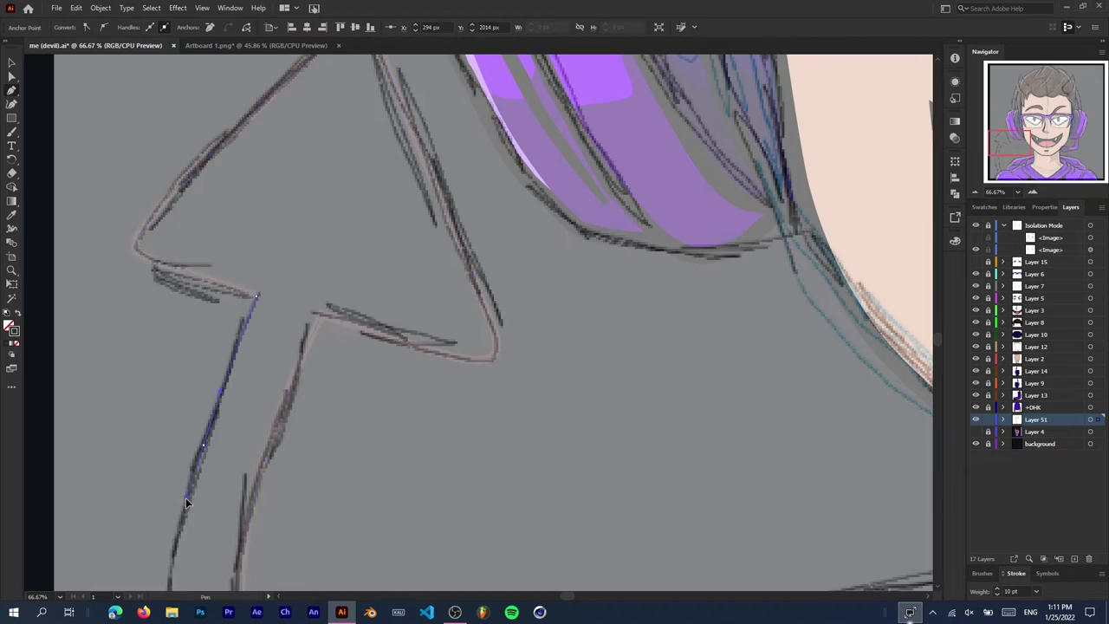
scroll(185, 497, down, 5)
scroll(174, 465, down, 3)
Give the tail a thick black outline and a lightened pinkish-red fill.
click(1038, 206)
click(975, 351)
scroll(849, 433, down, 2)
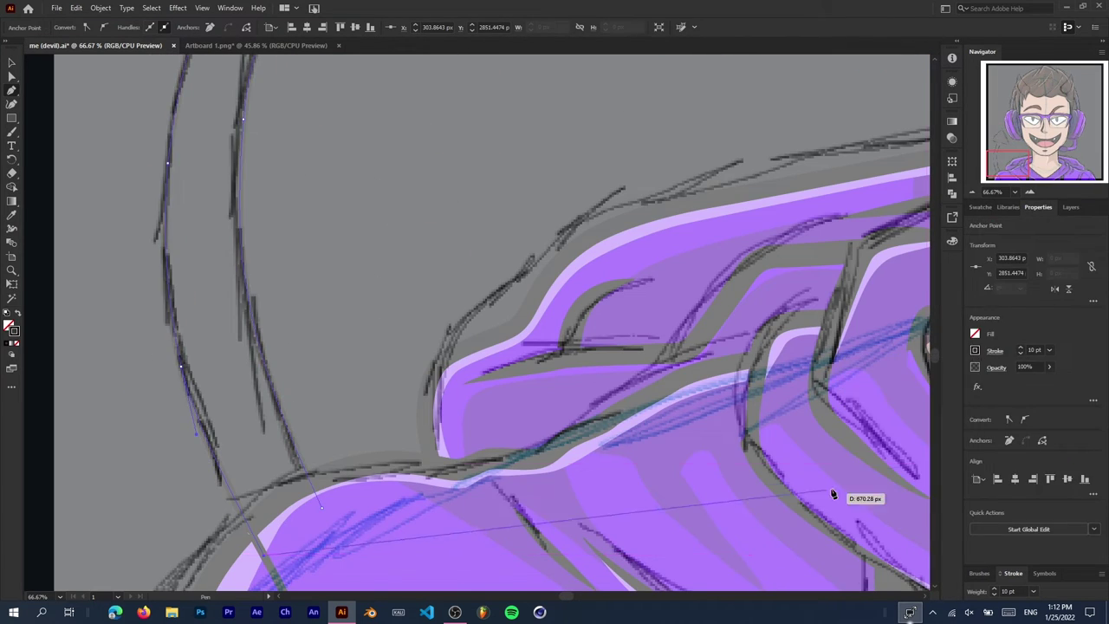
click(1070, 206)
click(976, 225)
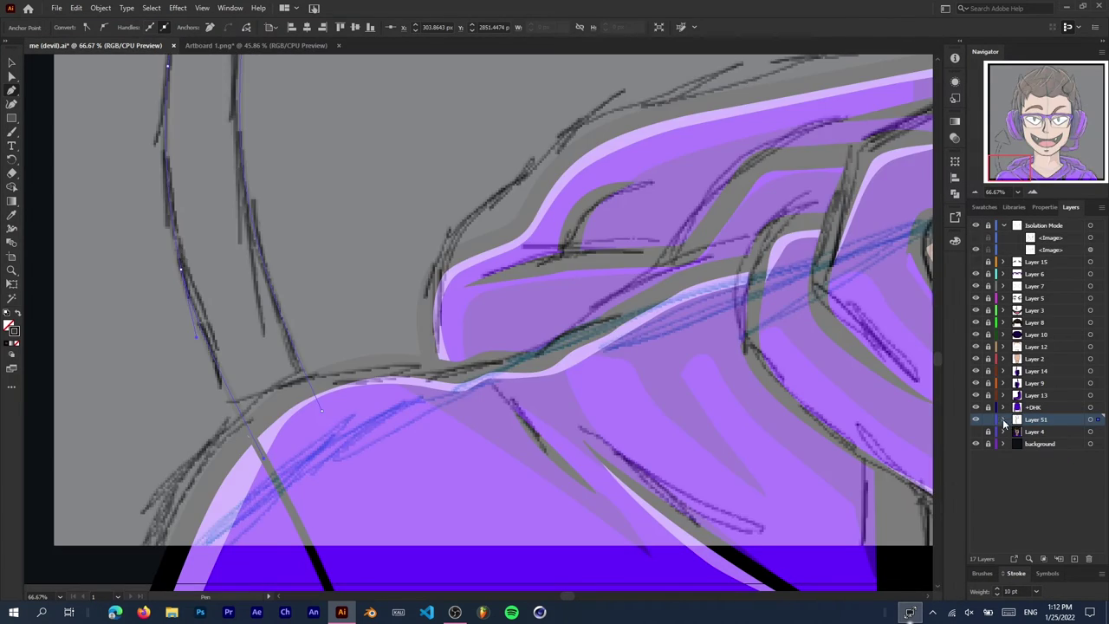
key(v)
click(1038, 206)
shift+click(975, 334)
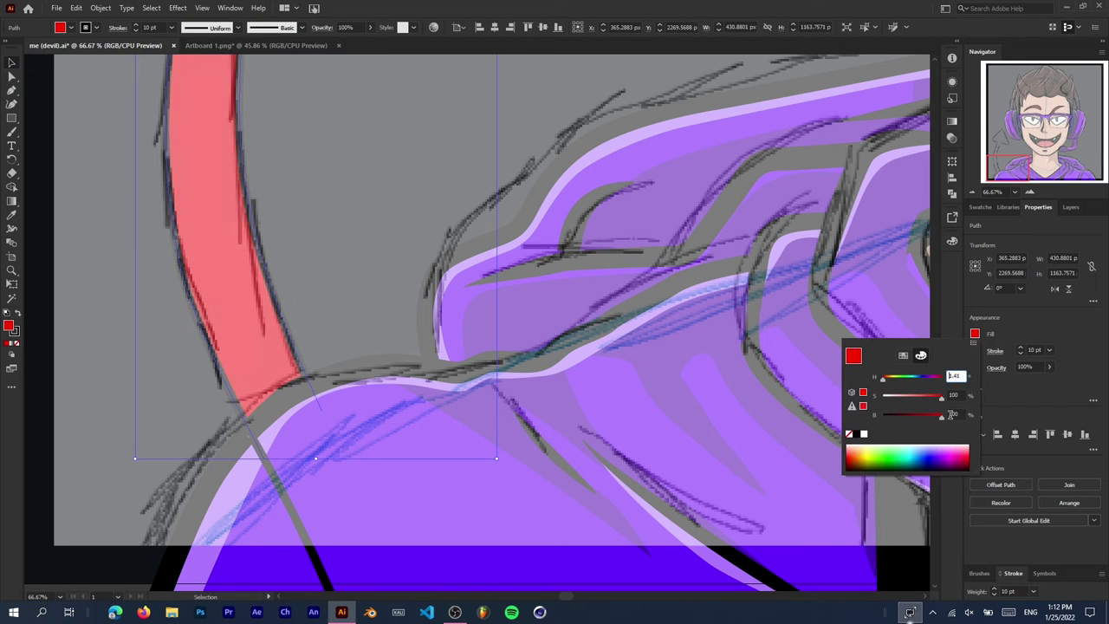
drag(944, 395, 927, 400)
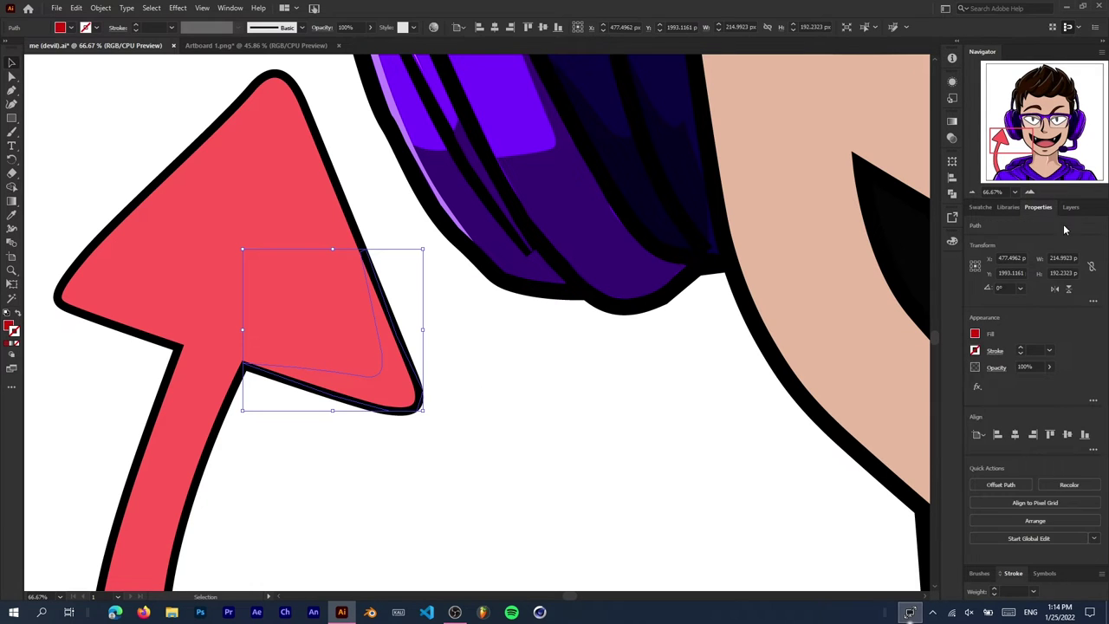
Draw a dark red shadow shape down the right side of the tail shaft.
key(Escape)
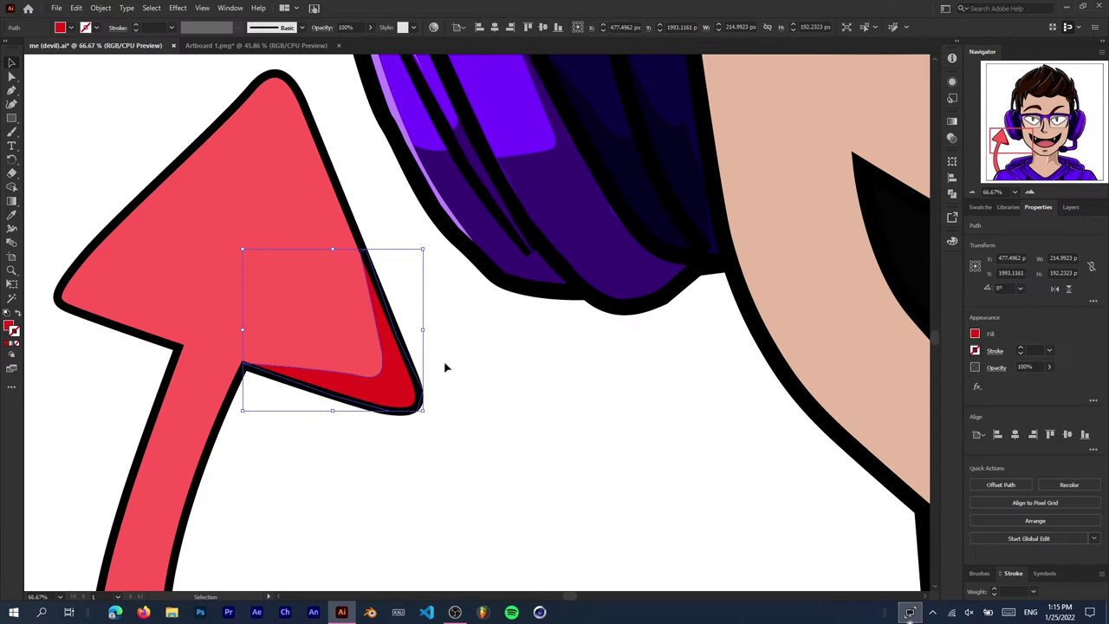
key(a)
click(365, 379)
scroll(535, 433, down, 3)
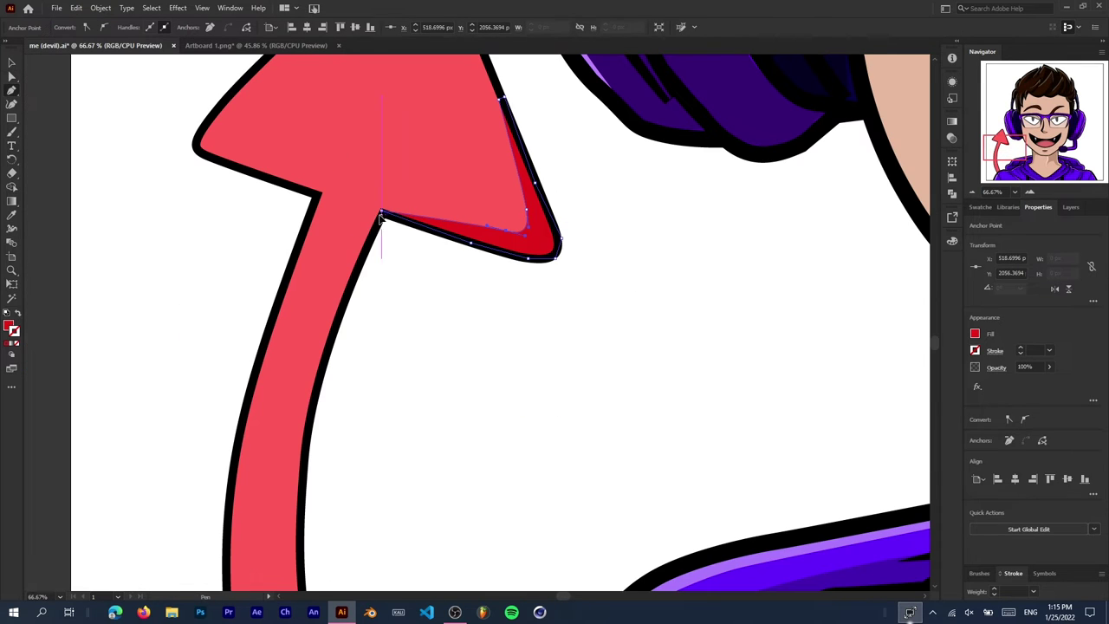
key(p)
click(303, 368)
click(300, 430)
scroll(300, 430, down, 3)
scroll(293, 480, down, 3)
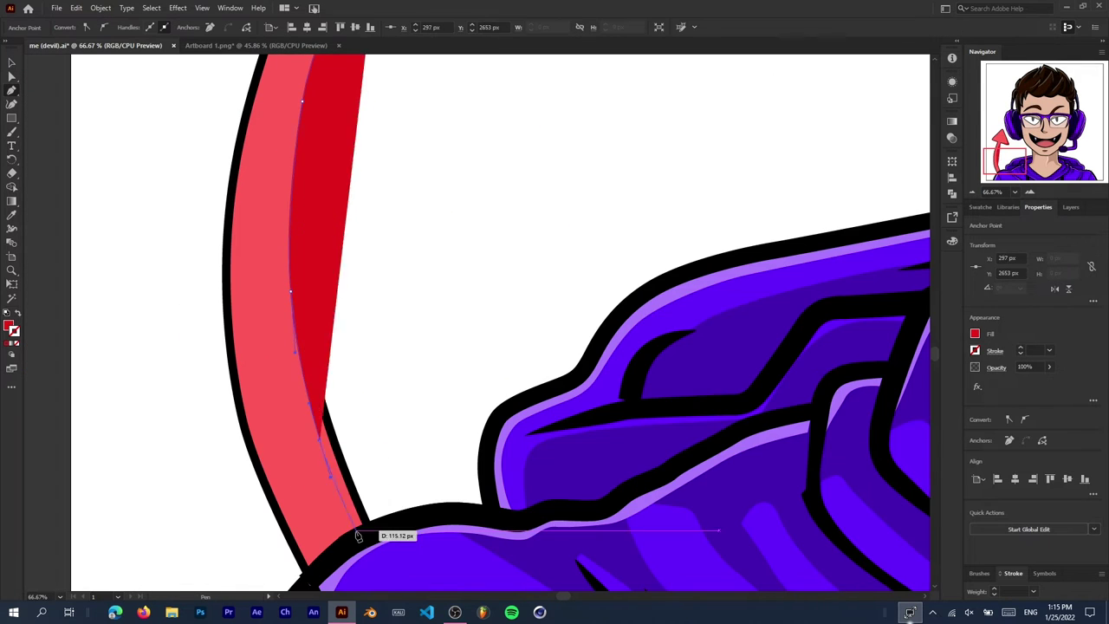
click(359, 528)
click(322, 396)
click(307, 180)
scroll(307, 181, up, 3)
scroll(350, 103, up, 2)
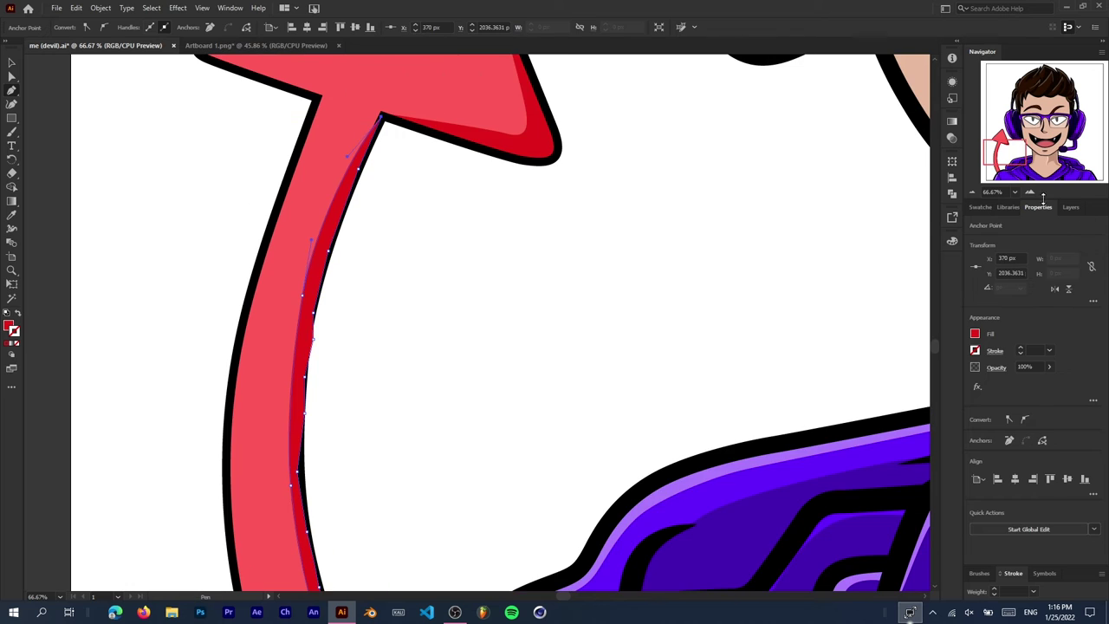
key(F7)
Add a pale pink highlight along the arrowhead's left edge.
scroll(417, 215, up, 5)
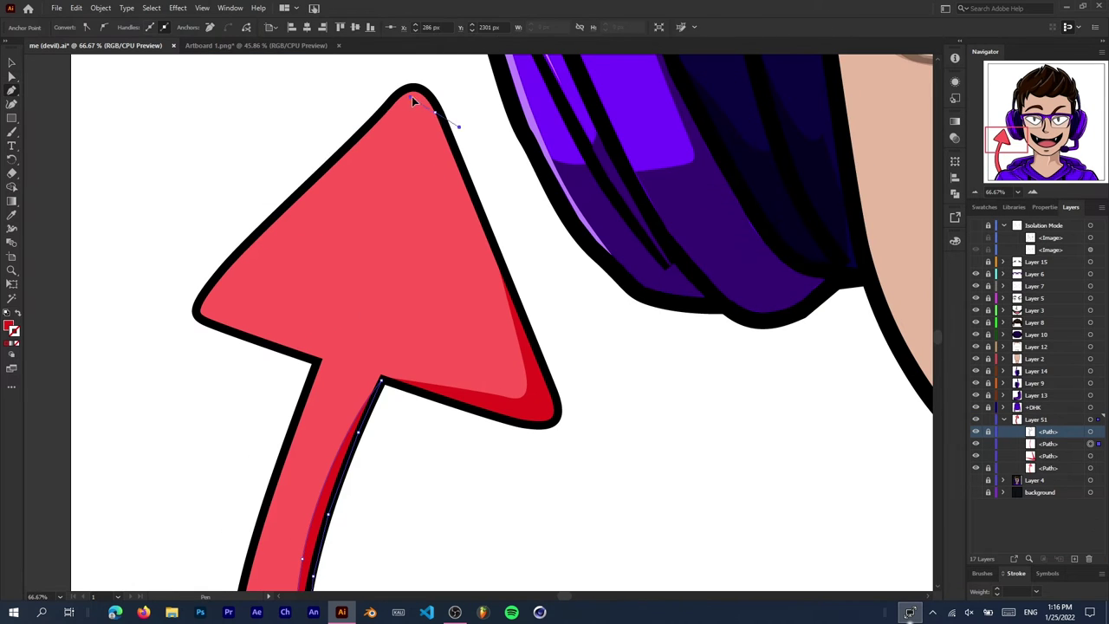
drag(387, 123, 359, 153)
drag(257, 257, 228, 292)
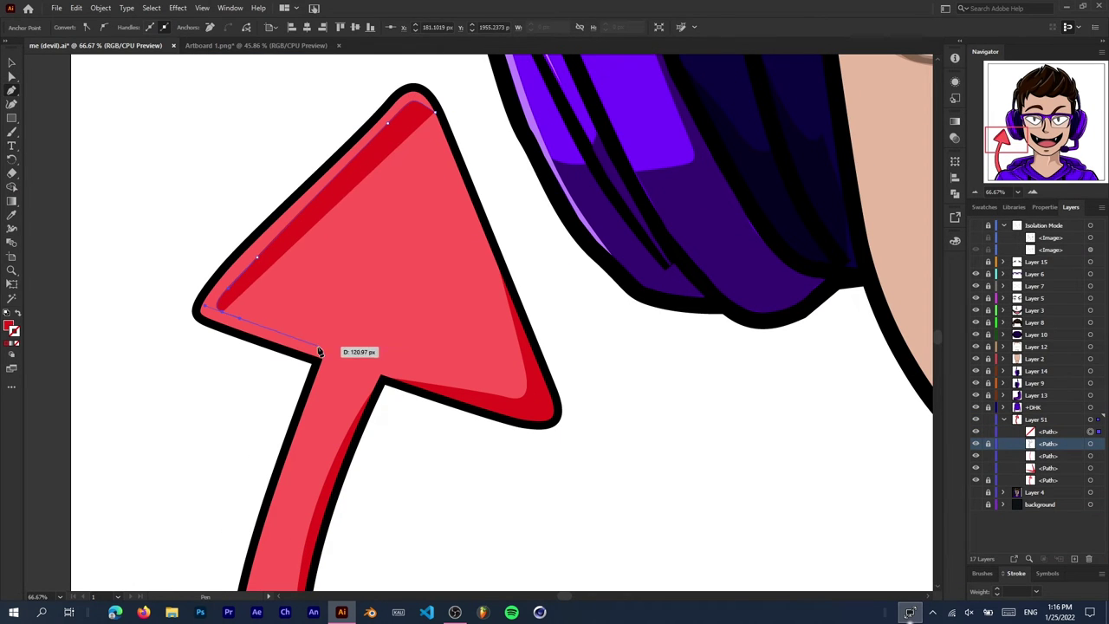
click(316, 356)
click(284, 355)
click(201, 296)
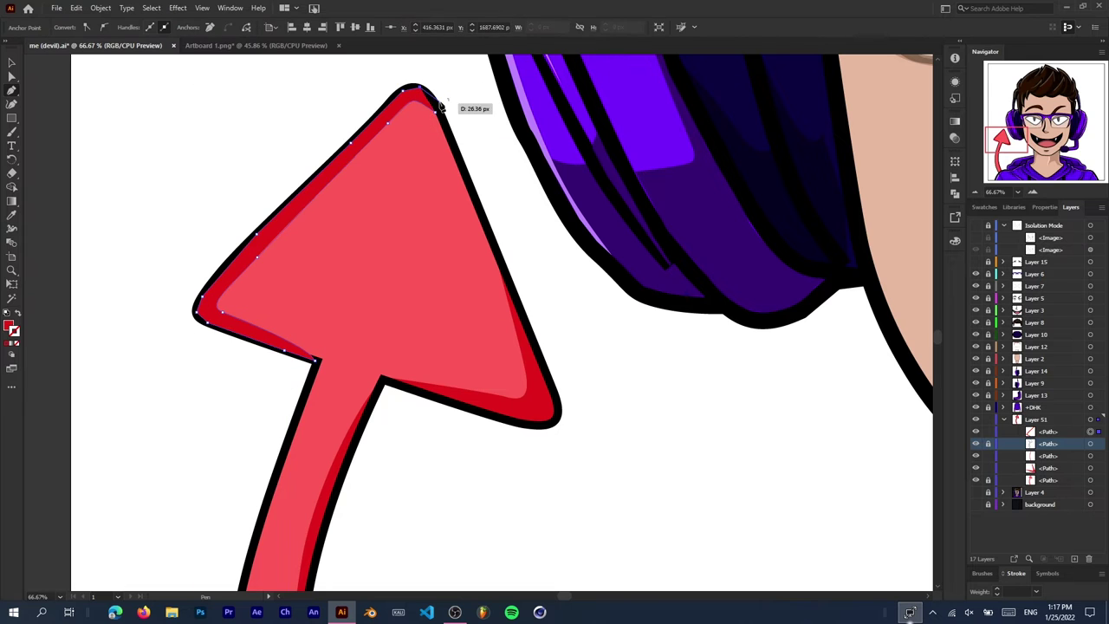
key(v)
click(1043, 206)
click(974, 334)
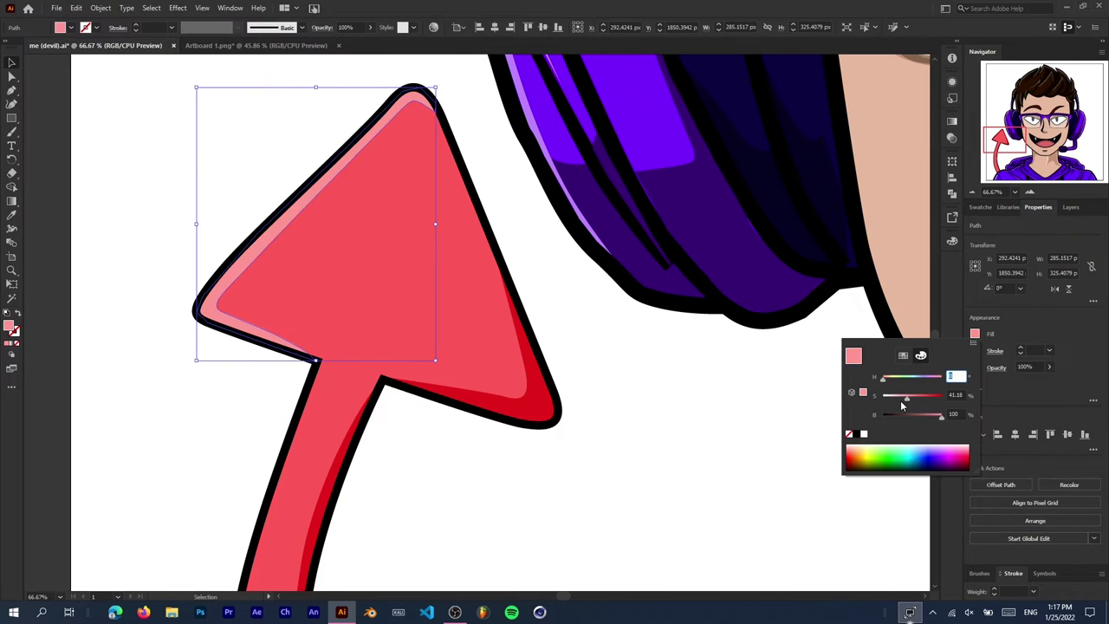
Trace a pale pink highlight down the tail shaft's left edge, then add Layer 56.
key(p)
scroll(268, 359, down, 5)
click(259, 357)
scroll(255, 347, down, 3)
click(240, 433)
scroll(240, 433, down, 3)
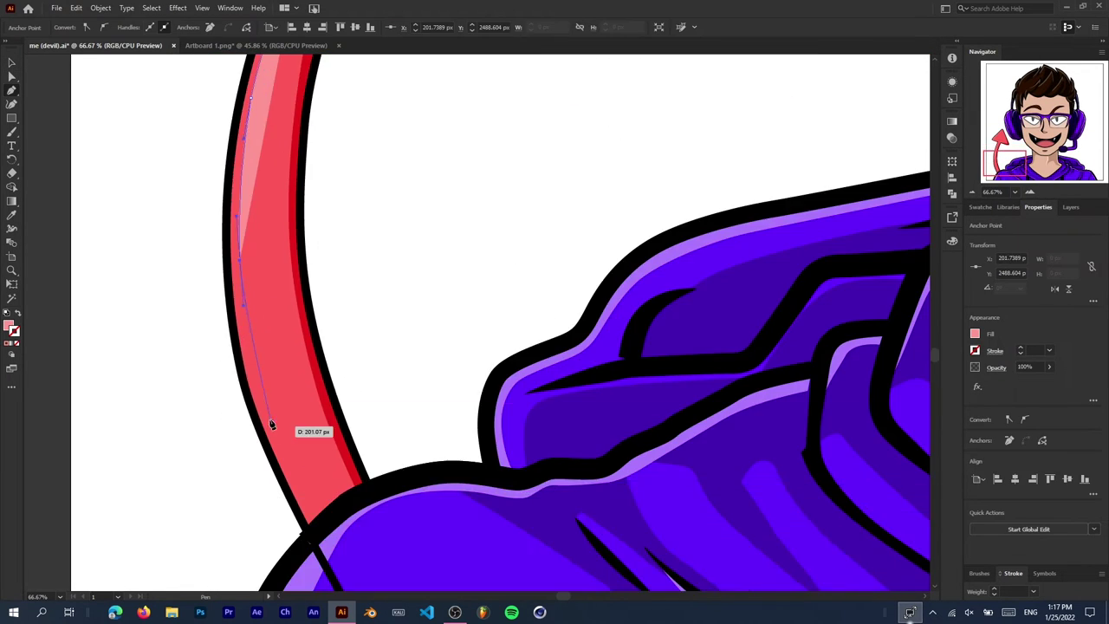
click(305, 530)
scroll(260, 234, up, 5)
click(316, 112)
click(1071, 206)
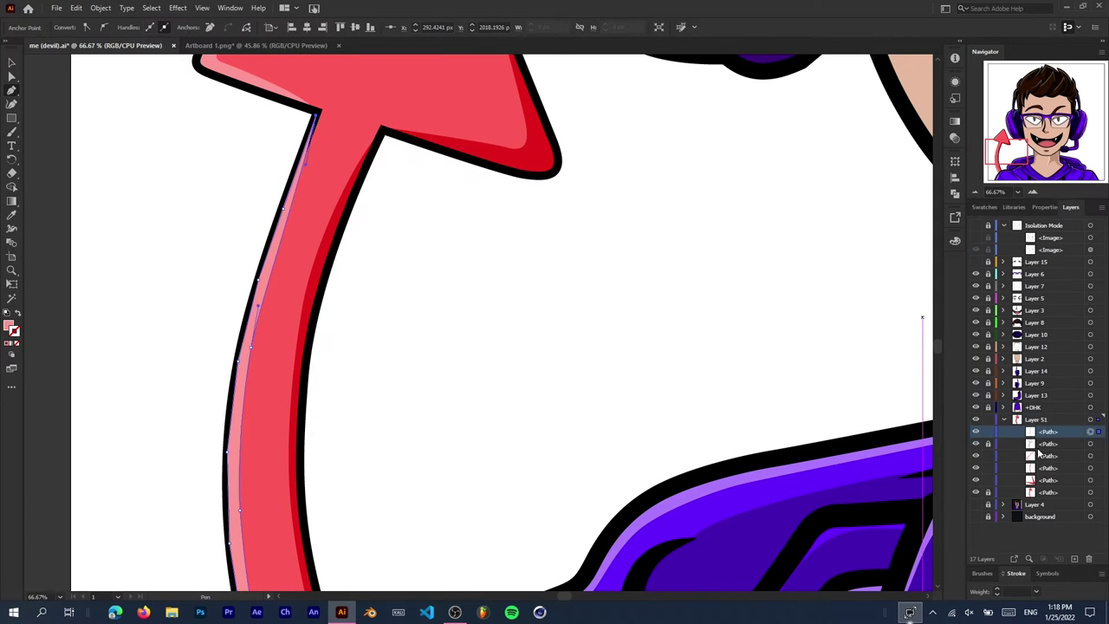
key(ctrl+0)
key(ctrl+l)
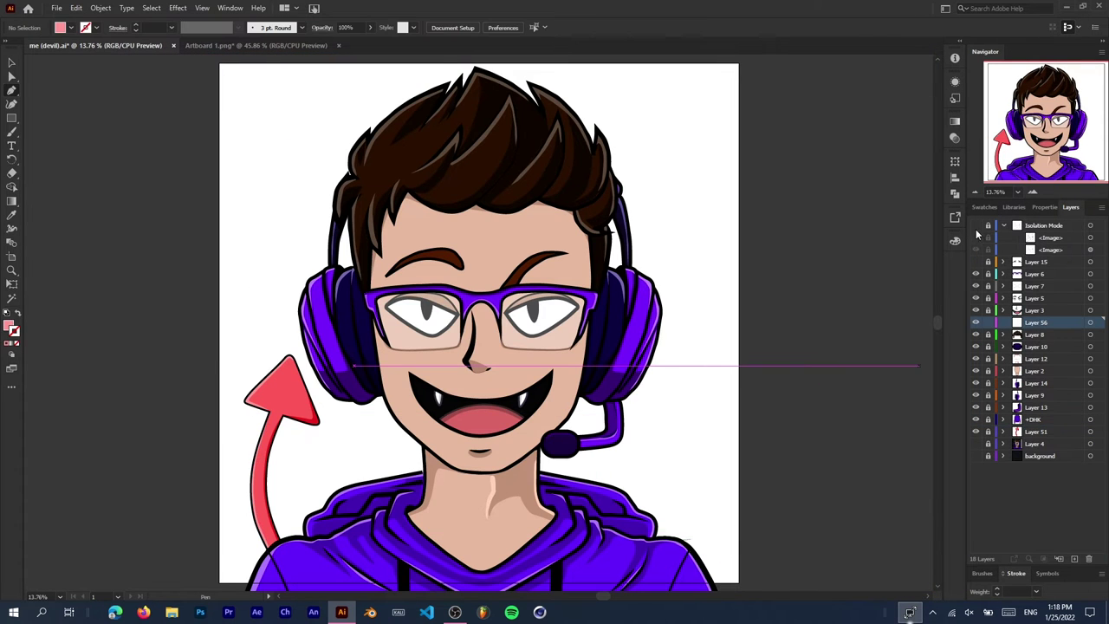
Pen a pointed horn outline rising from the hair on the left of the head.
scroll(411, 142, up, 5)
click(429, 374)
drag(317, 440, 297, 440)
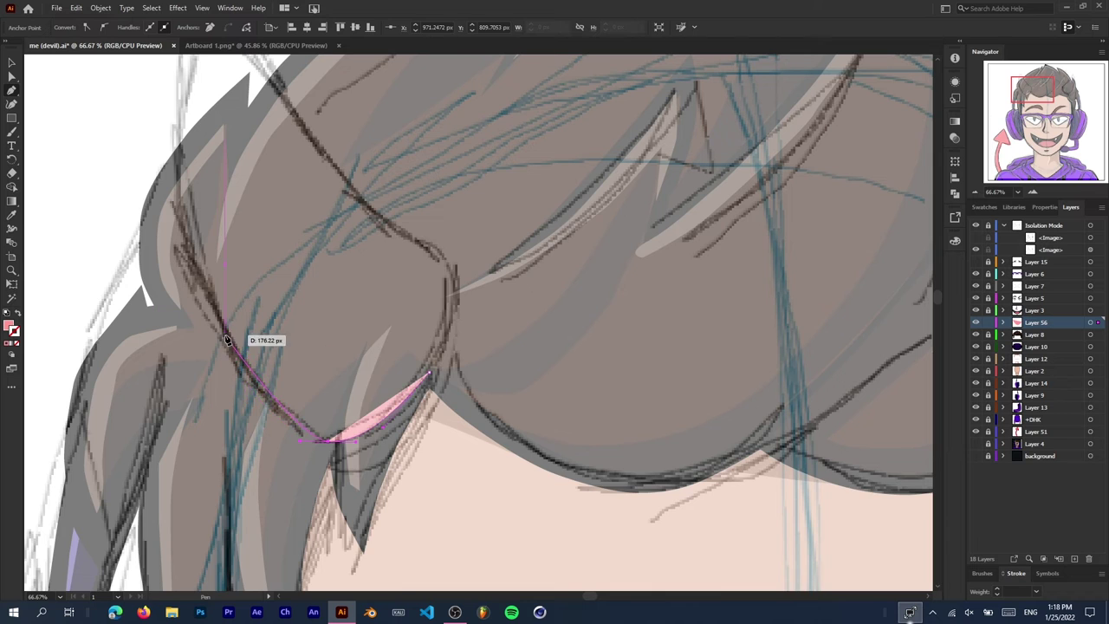
click(227, 340)
scroll(199, 320, up, 2)
click(185, 302)
click(208, 99)
scroll(191, 406, up, 2)
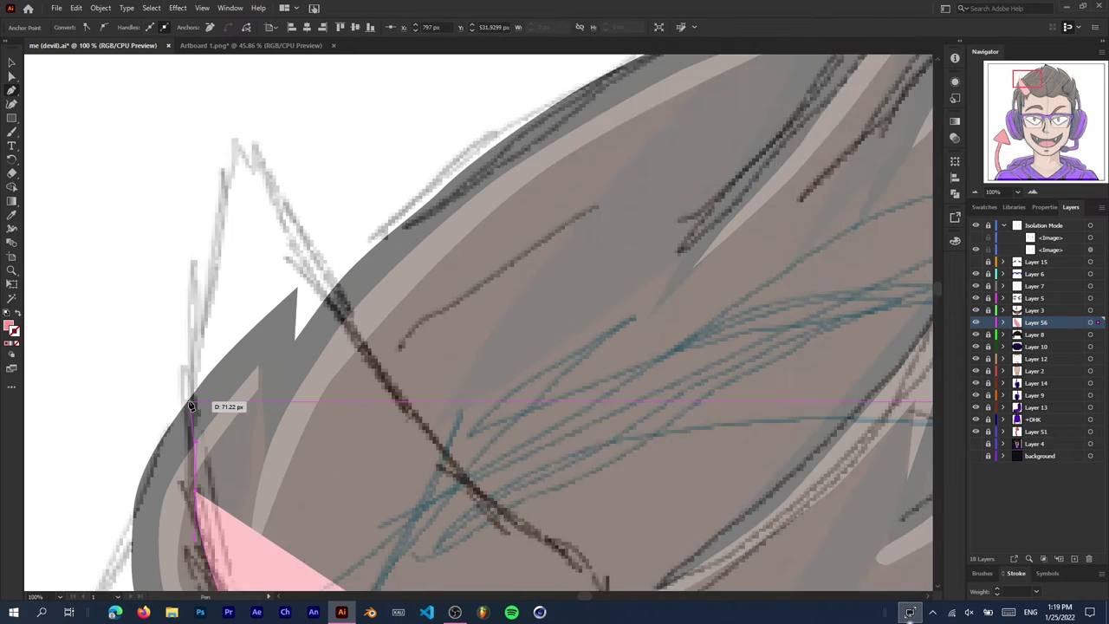
scroll(190, 405, down, 2)
scroll(213, 164, up, 1)
click(257, 111)
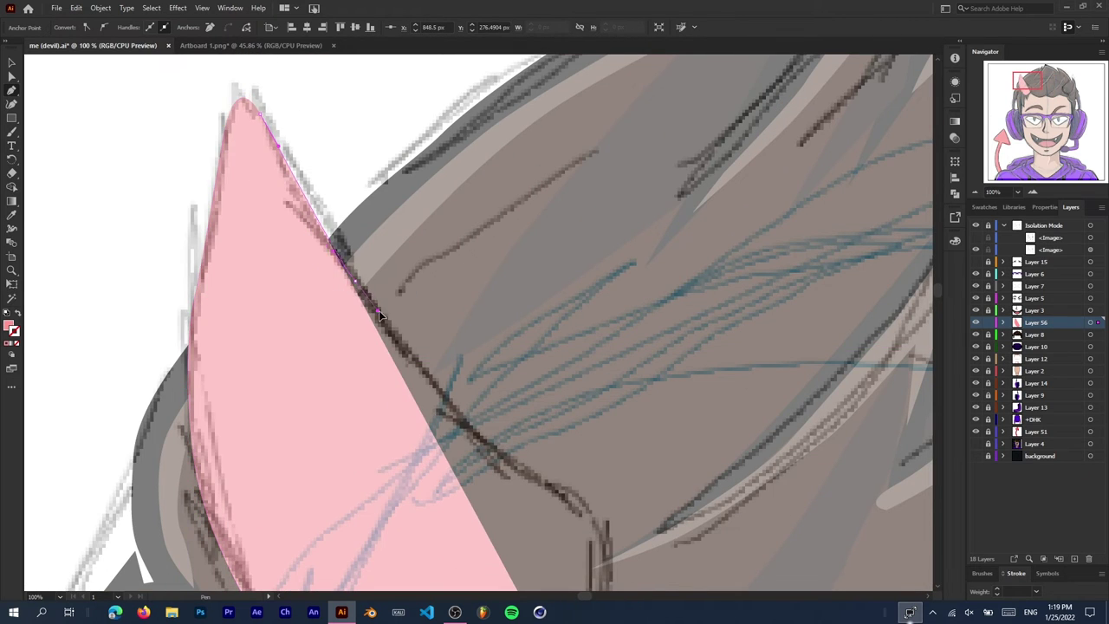
click(595, 495)
scroll(589, 544, down, 3)
scroll(644, 408, down, 2)
scroll(644, 408, down, 3)
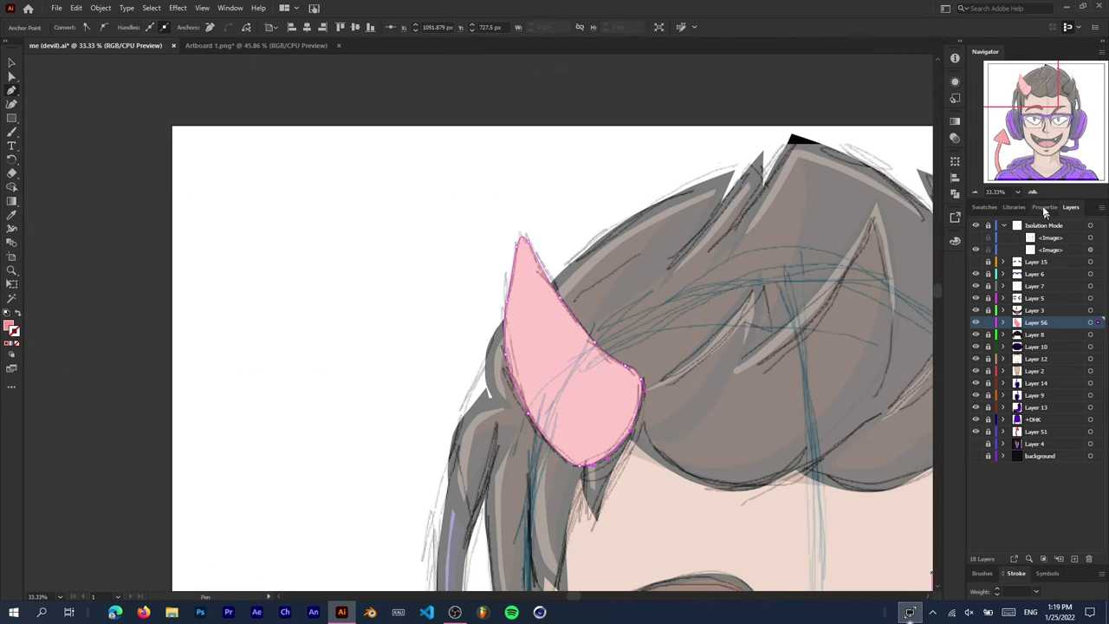
Give the horn a pink-red fill and a 20 pt black stroke.
click(1038, 207)
click(975, 350)
click(975, 334)
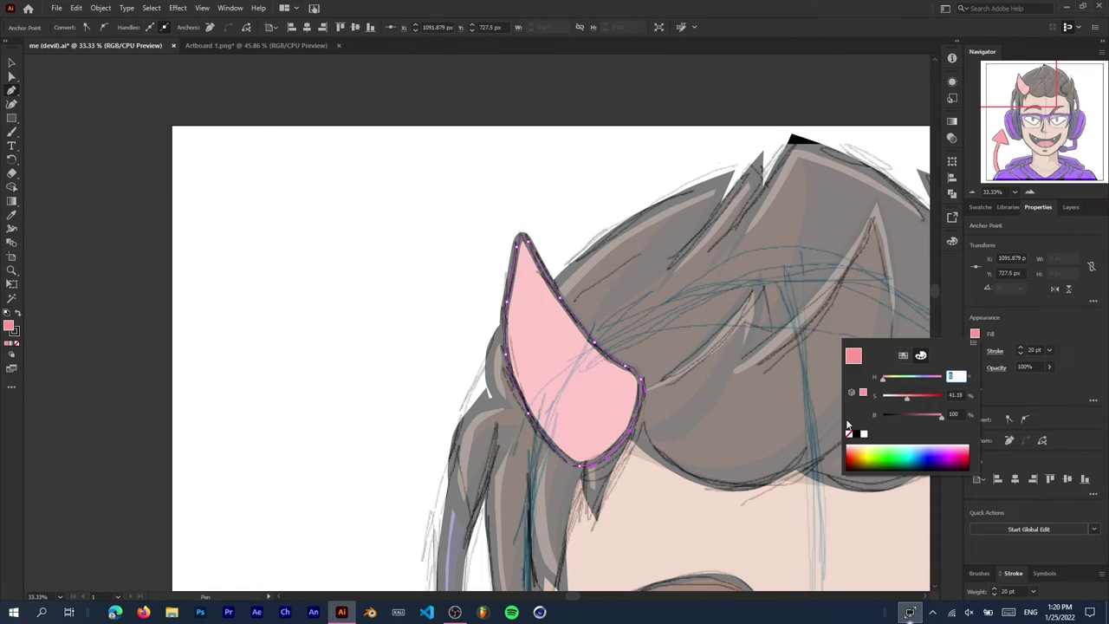
click(849, 433)
key(ctrl+z)
key(Return)
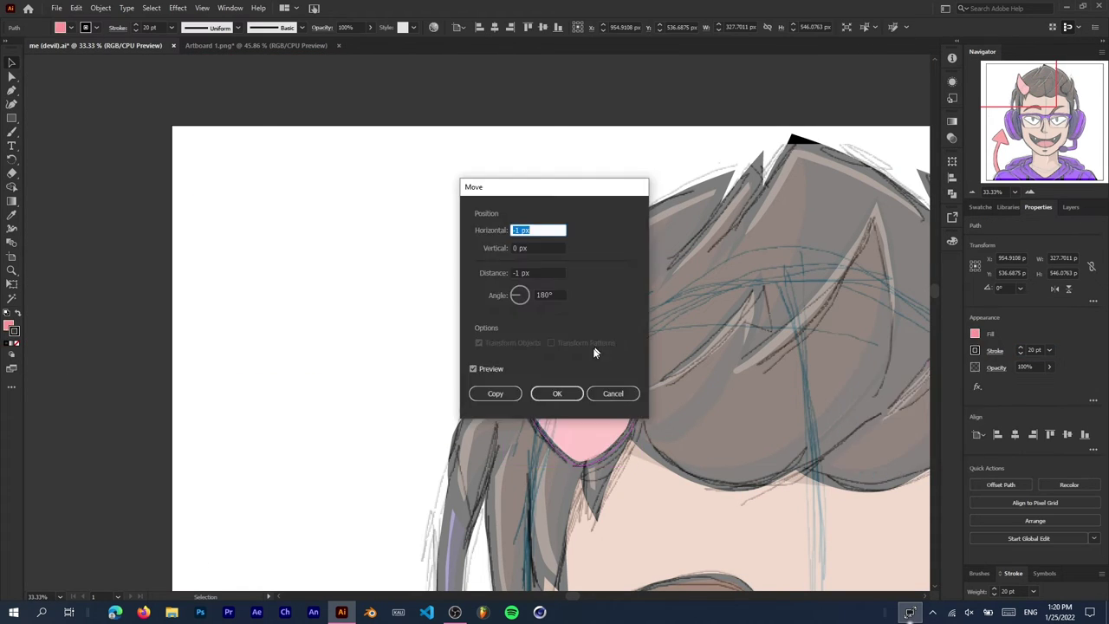
key(Escape)
click(855, 355)
click(1071, 207)
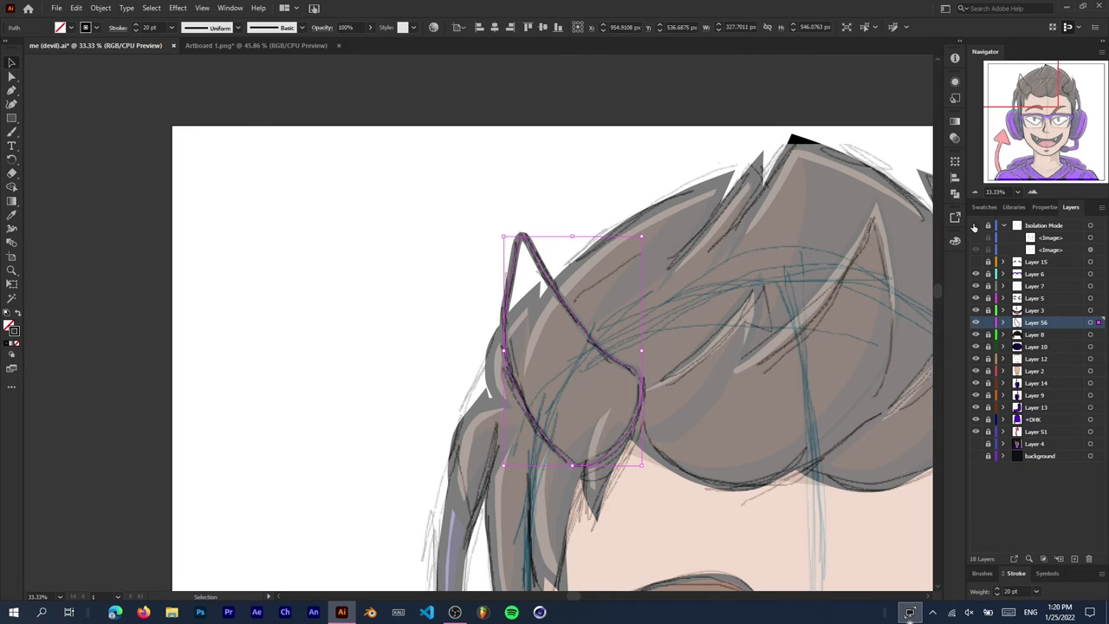
click(1038, 207)
click(976, 349)
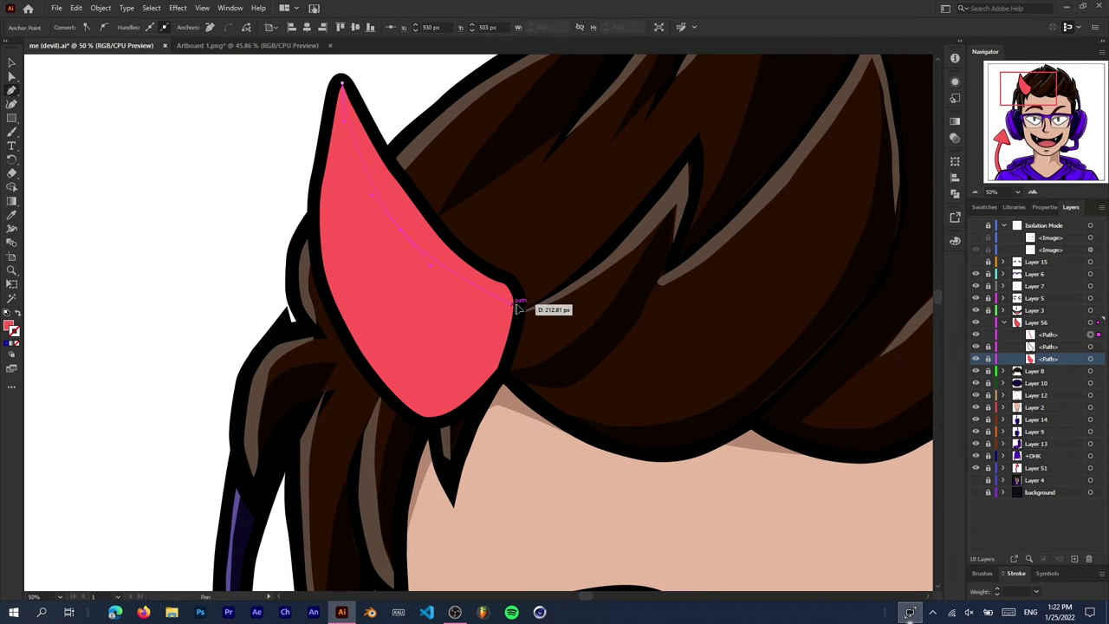
Draw a dark red shading shape along the horn's inner edge.
click(467, 285)
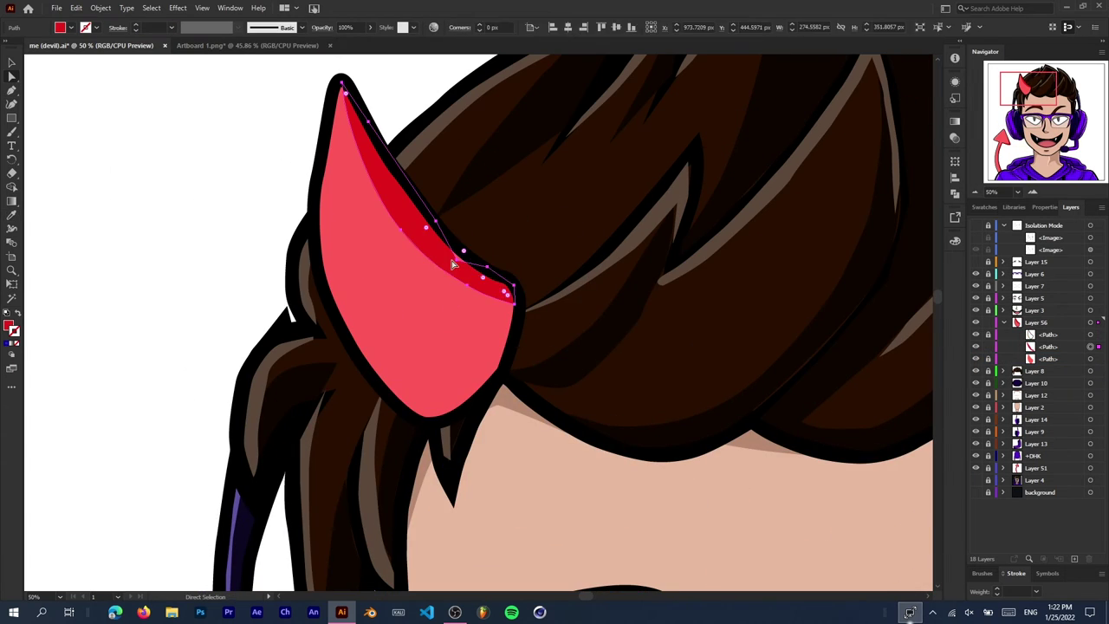
drag(452, 265, 401, 232)
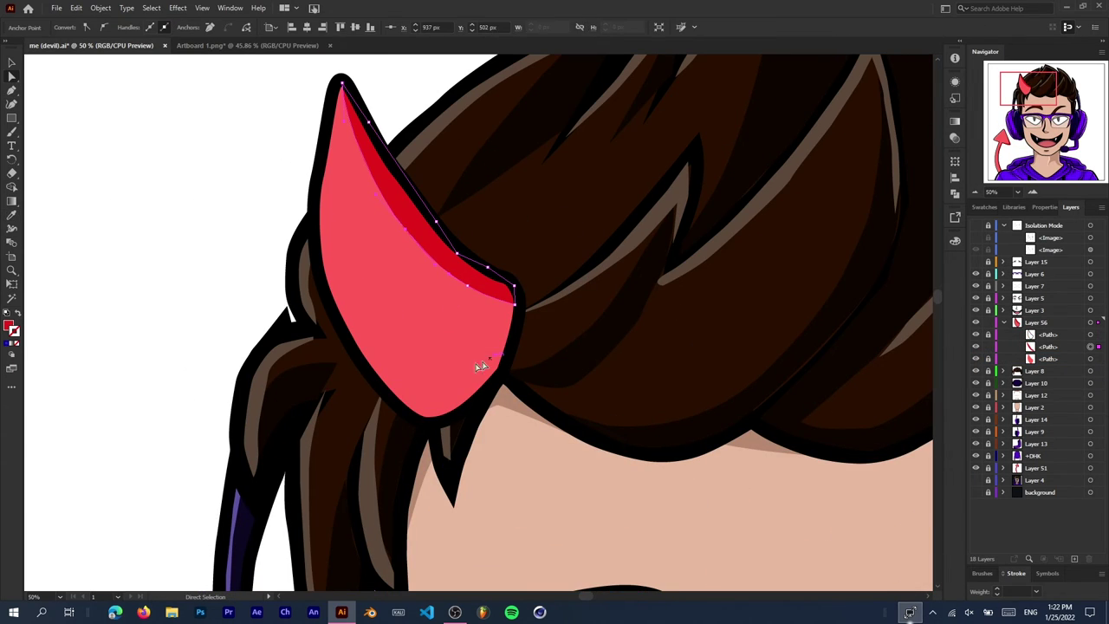
key(p)
click(343, 85)
click(437, 423)
click(322, 284)
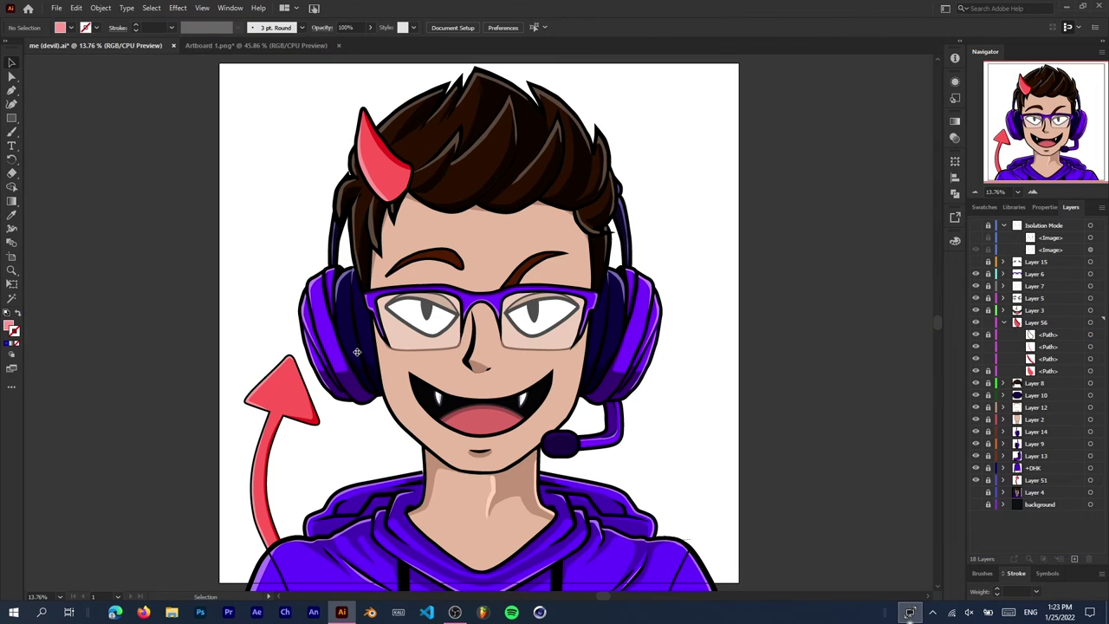
Select the horn paths in the Layers list and hide the faded sketch overlay.
click(1090, 359)
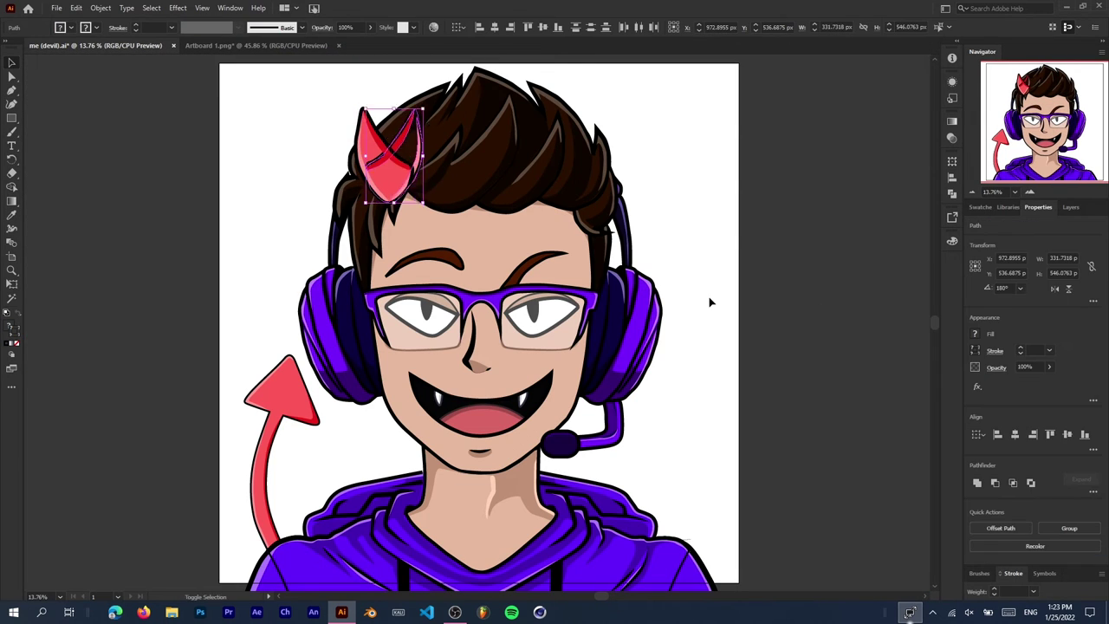
click(1071, 207)
click(1055, 370)
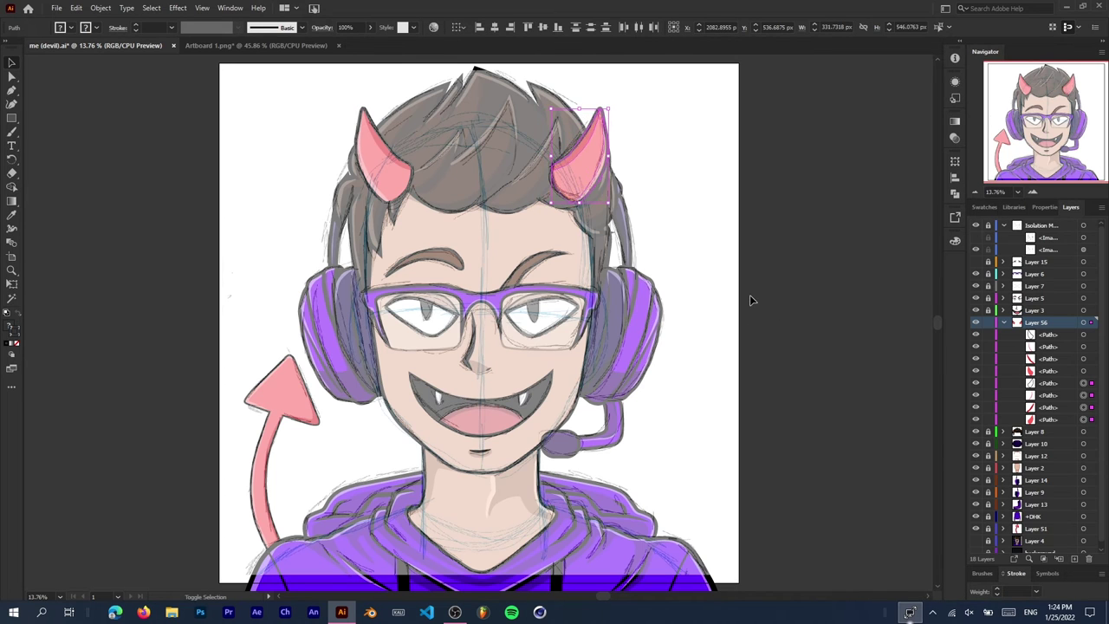
click(750, 300)
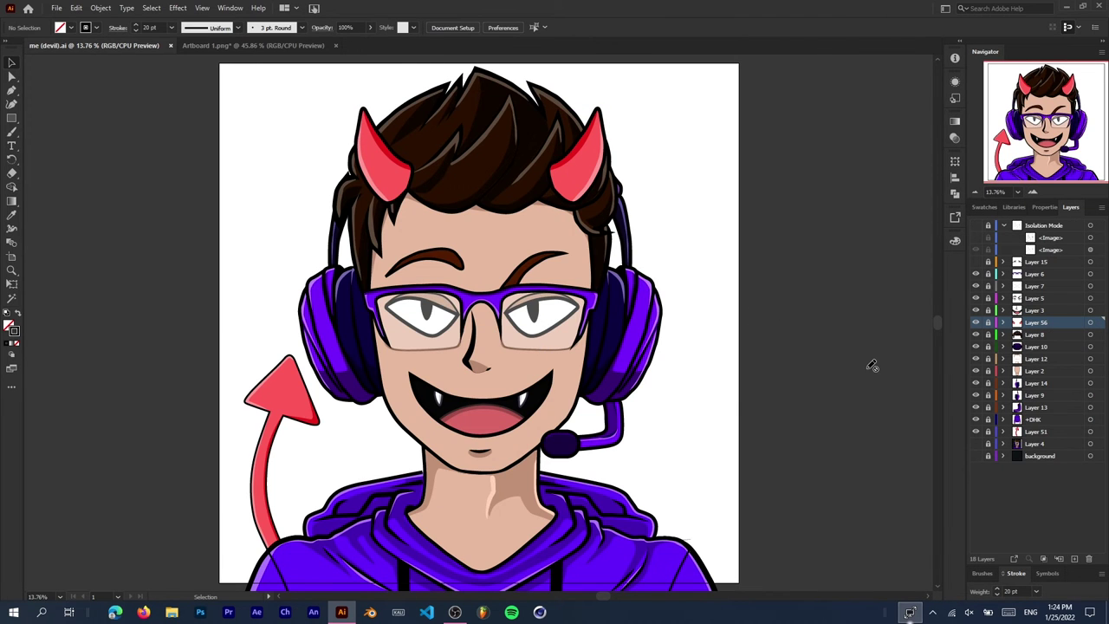
scroll(411, 309, up, 7)
Draw a low-opacity grey upper eyelid shadow and a highlight inside the pupil.
mouse_move(481, 292)
mouse_down()
mouse_move(260, 317)
mouse_move(473, 254)
mouse_up()
drag(735, 394, 738, 396)
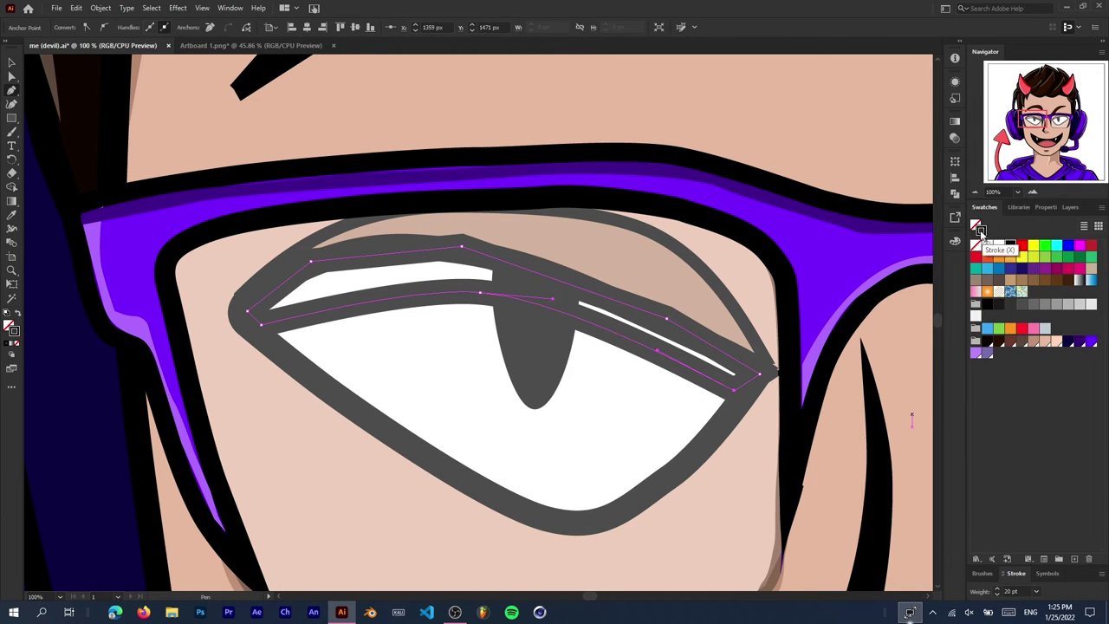
key(ctrl+j)
key(Return)
key(F7)
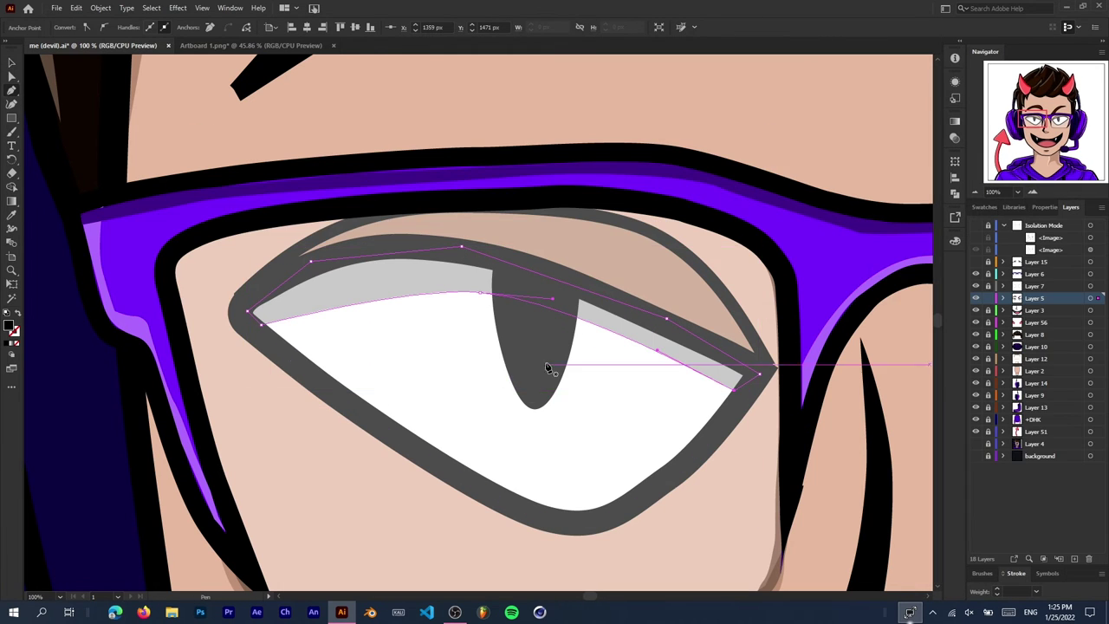
drag(540, 392, 552, 368)
scroll(546, 367, up, 4)
drag(561, 319, 552, 314)
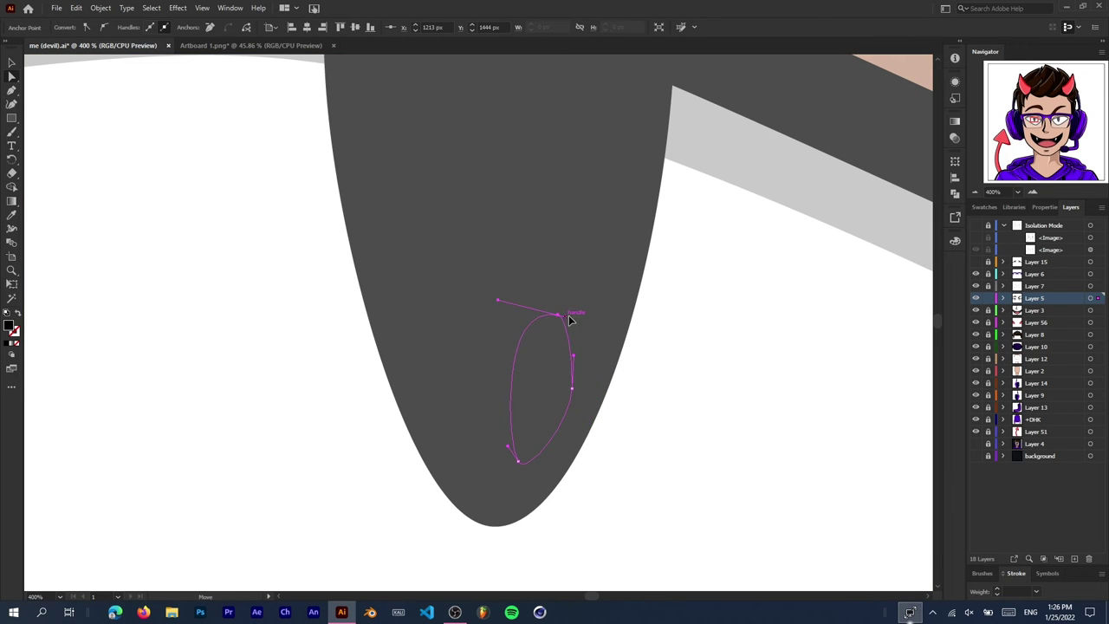
key(ctrl+j)
scroll(766, 319, down, 5)
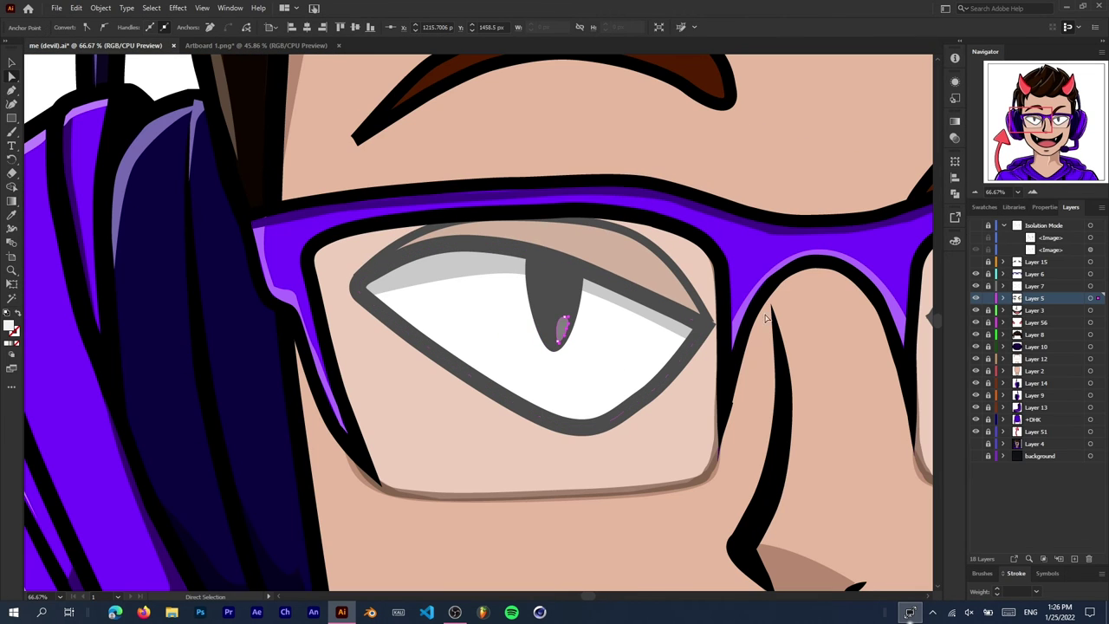
Select the other eye's eyelid shading and pupil highlight.
key(v)
scroll(693, 321, right, 5)
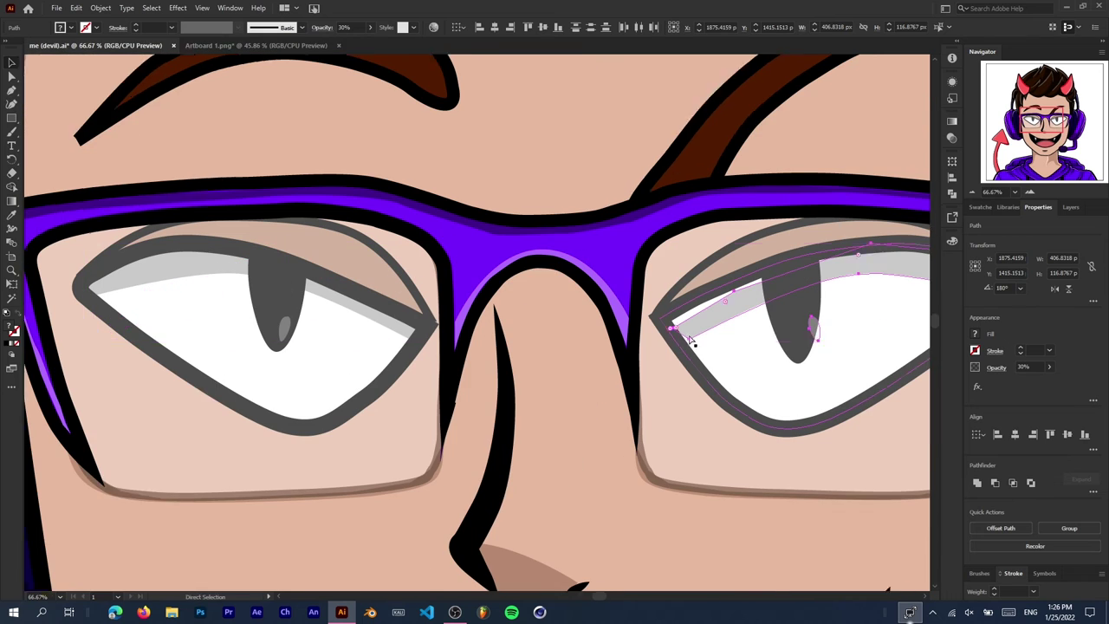
click(790, 310)
click(660, 329)
key(a)
click(619, 359)
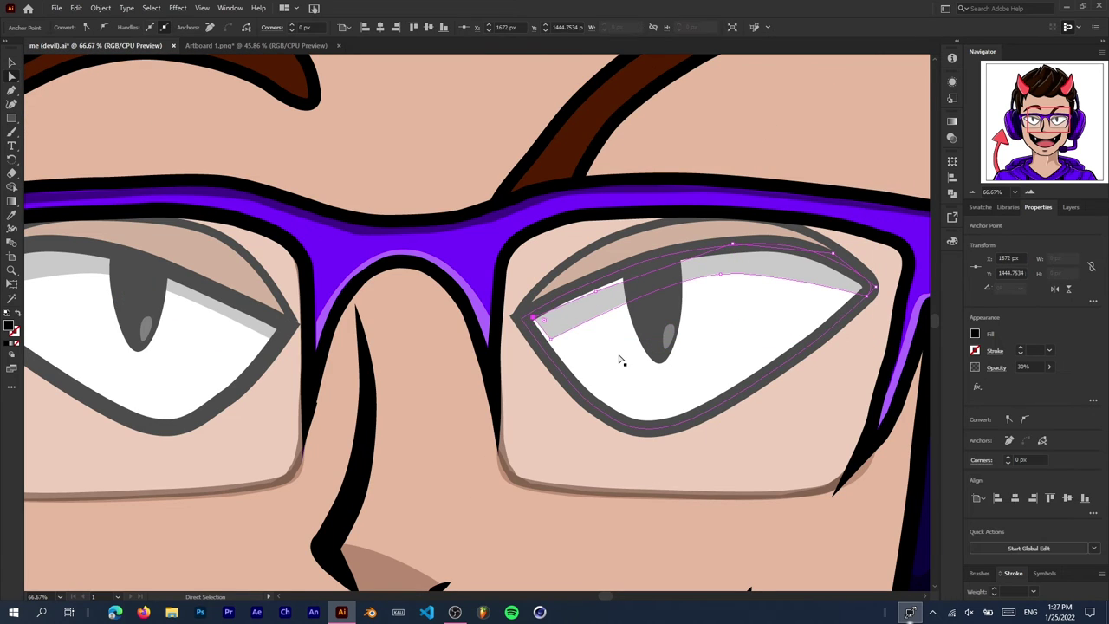
scroll(438, 342, down, 3)
scroll(438, 343, down, 2)
scroll(437, 343, up, 3)
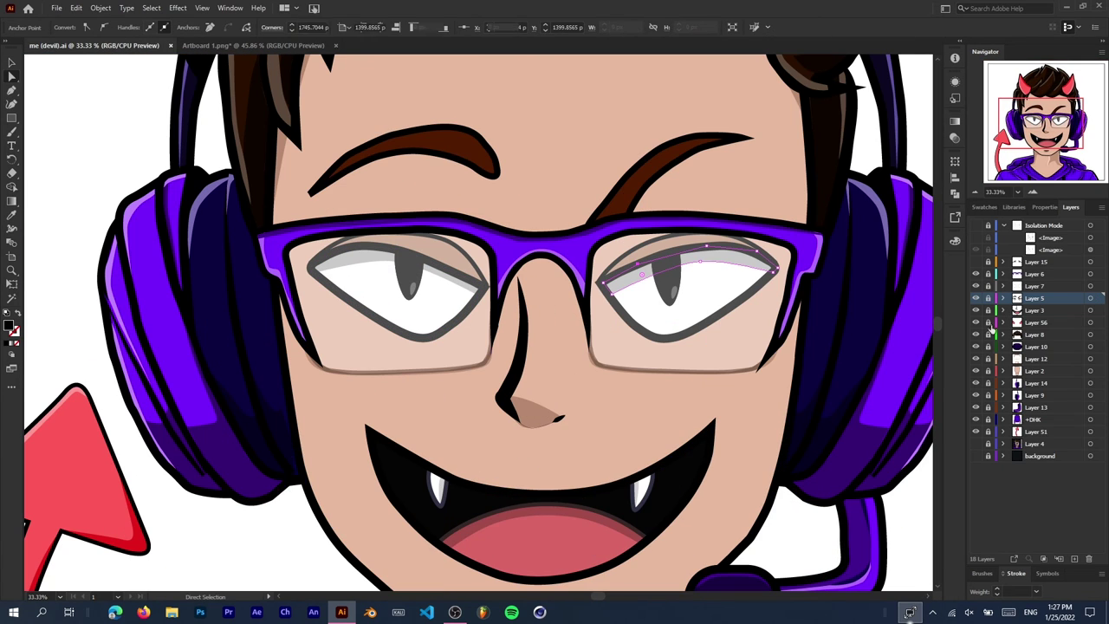
Draw a tint over the left lens and place a flipped copy on the right lens.
key(p)
scroll(286, 260, up, 3)
click(274, 269)
drag(463, 229, 461, 260)
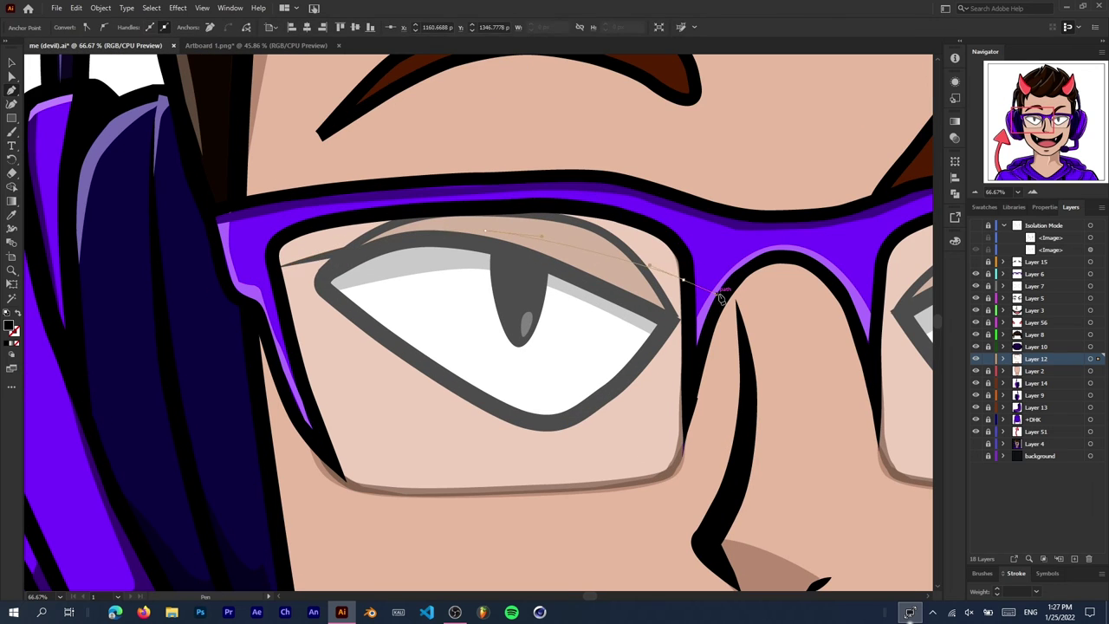
click(985, 207)
click(1070, 207)
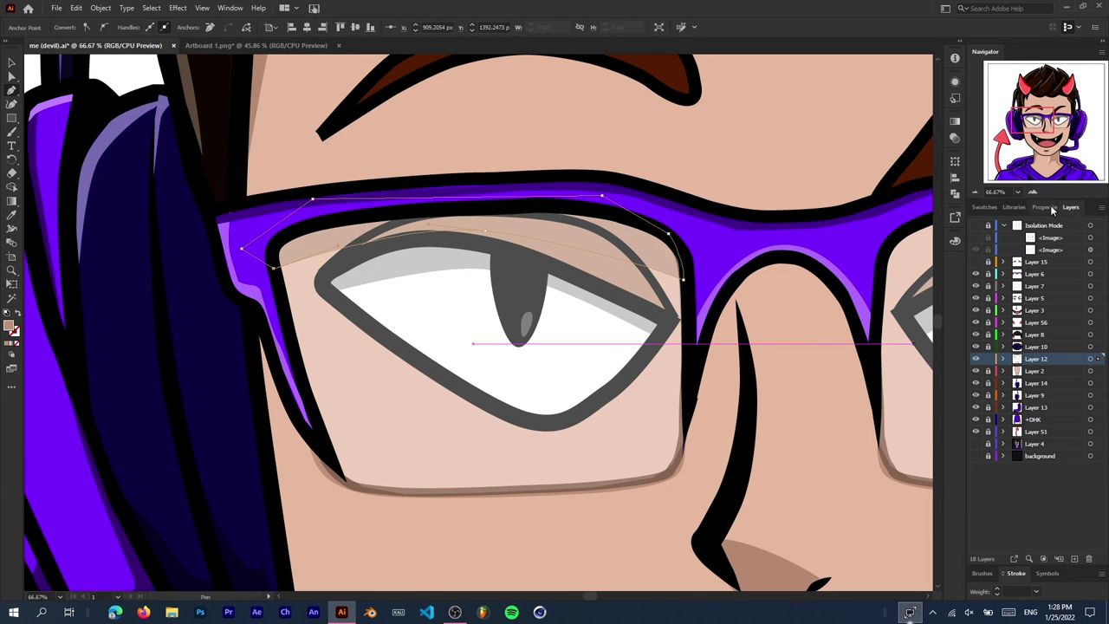
scroll(563, 303, right, 5)
key(v)
drag(566, 288, 547, 291)
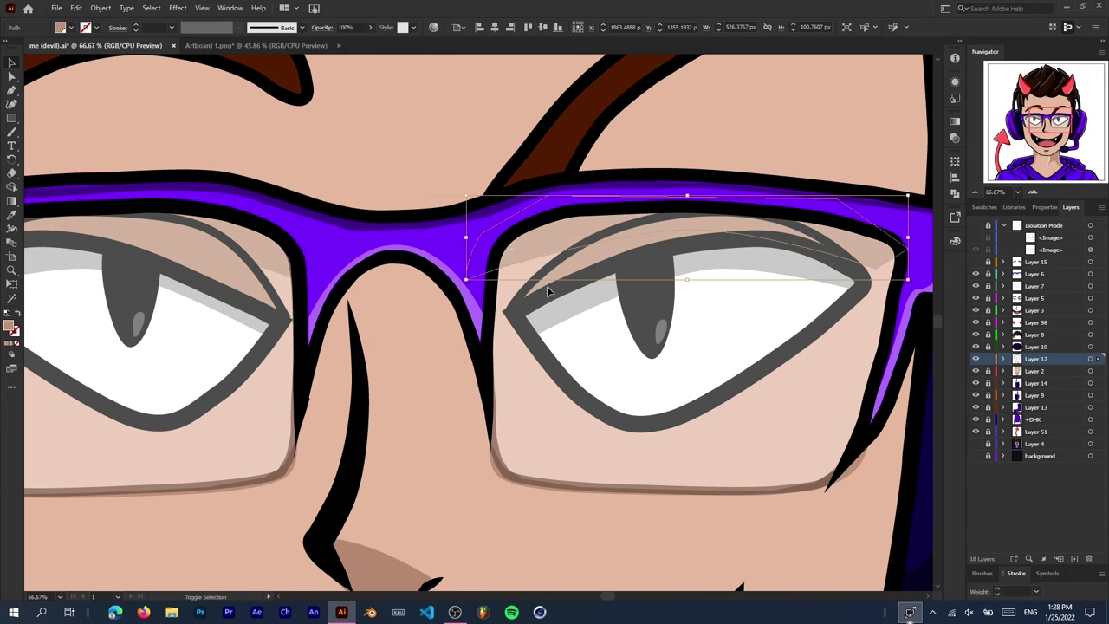
Start a new curved path along the upper lip inside the mouth.
key(p)
drag(634, 330, 450, 316)
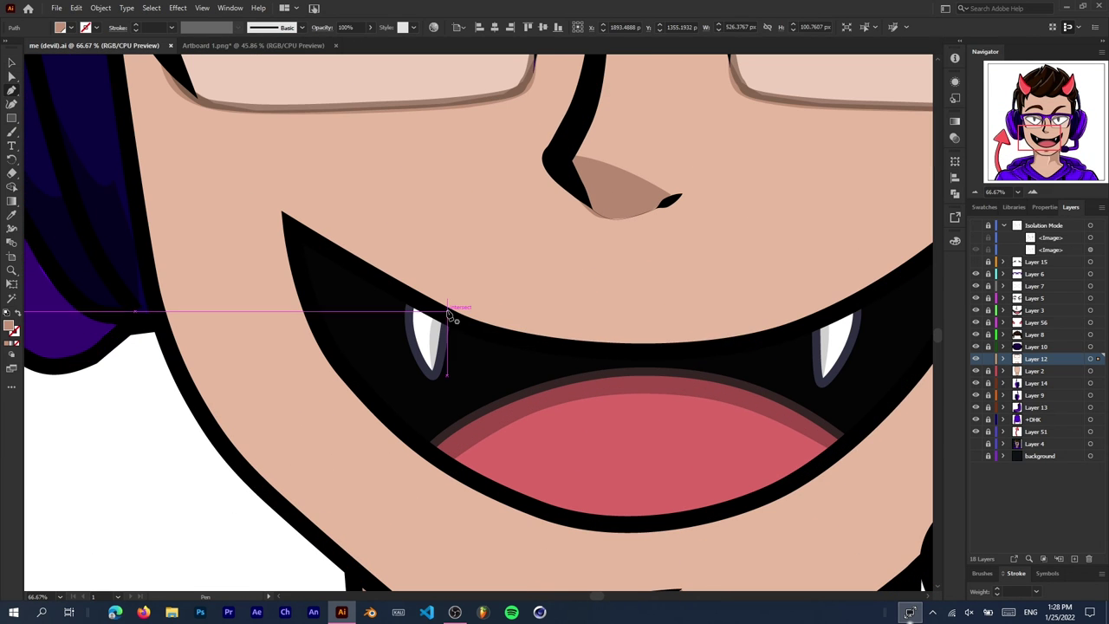
drag(847, 306, 769, 344)
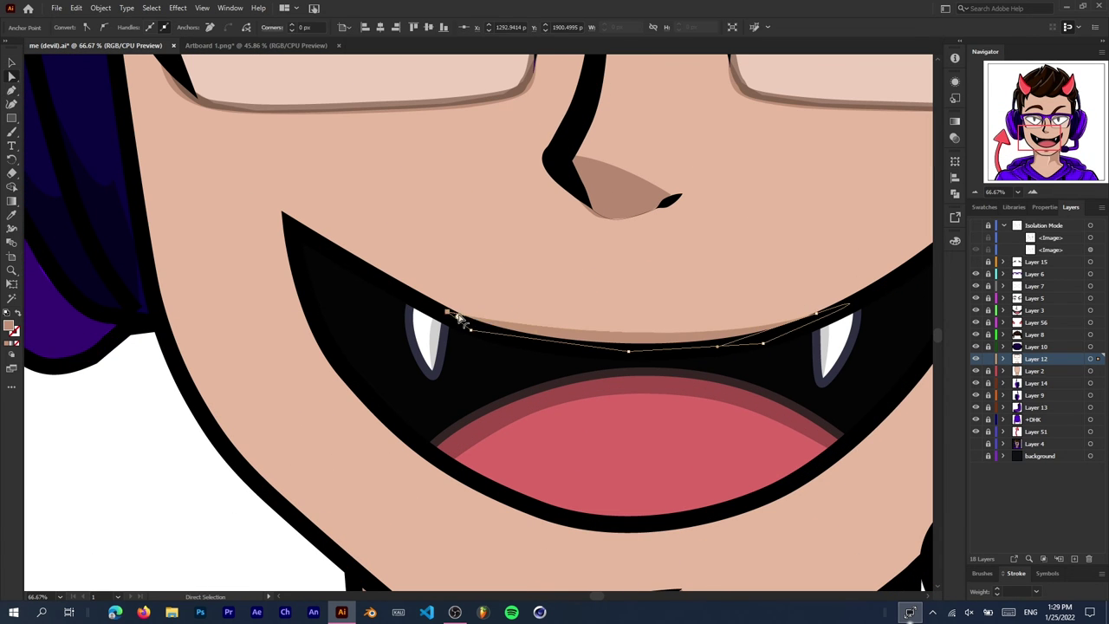
key(ctrl+0)
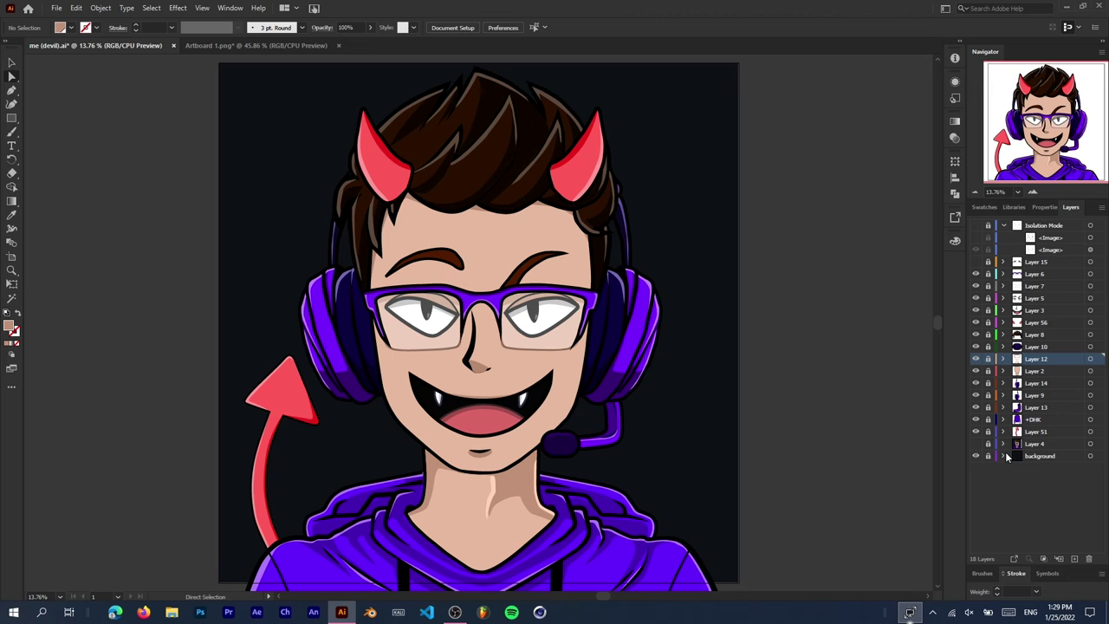
Raise the background rectangle's fill brightness to a slate blue-grey and save with Ctrl+S.
key(v)
click(719, 433)
shift+click(975, 333)
drag(909, 416, 890, 422)
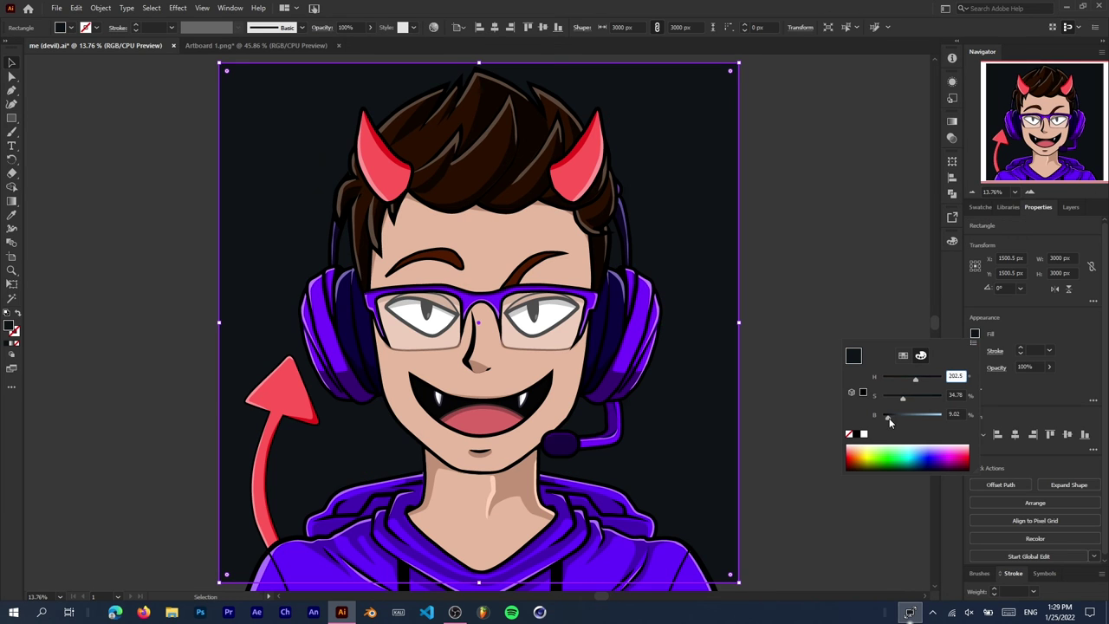
key(Return)
key(ctrl+s)
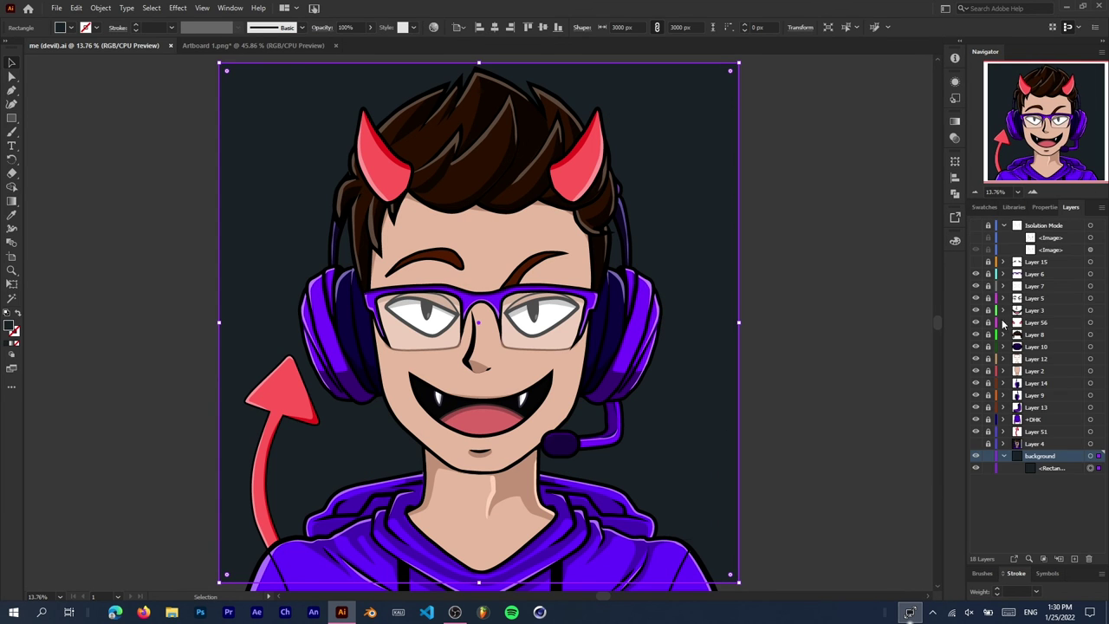